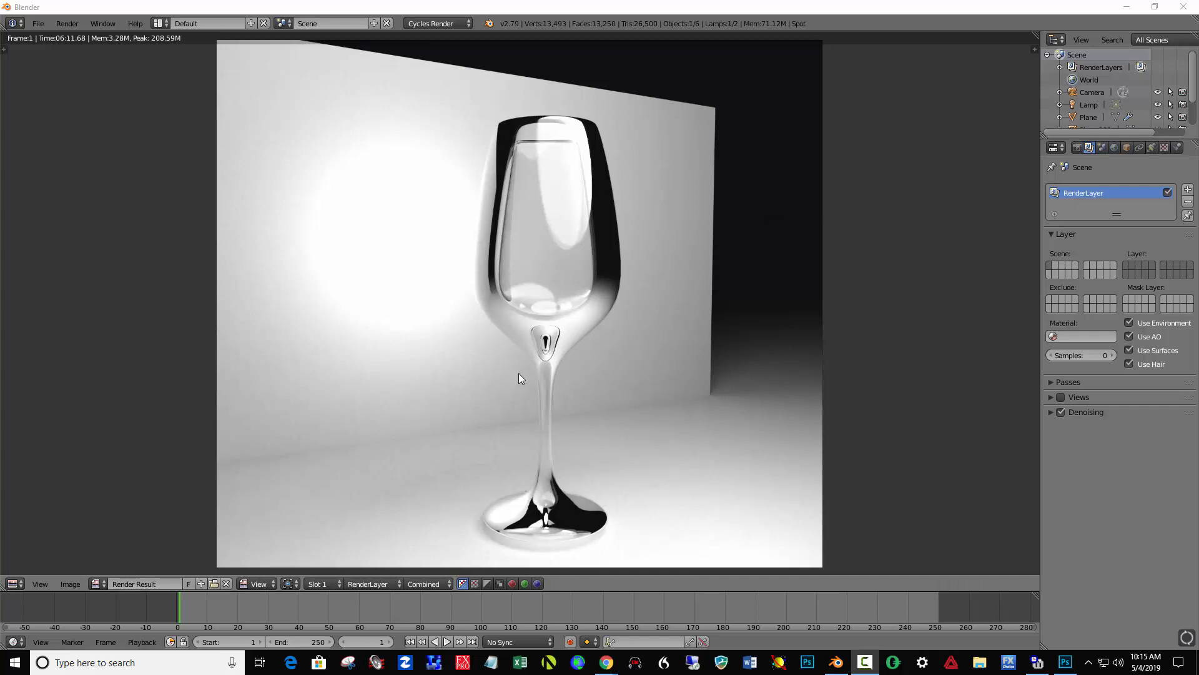
pyautogui.scroll(4, 618, 353)
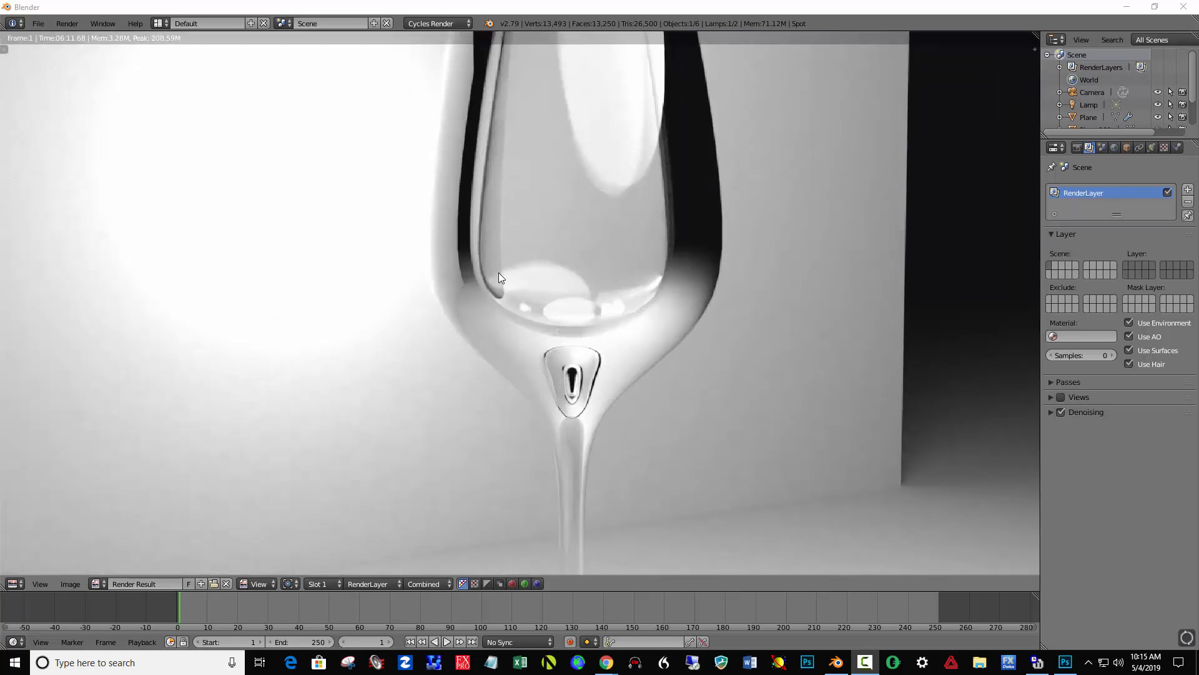
pyautogui.scroll(-5, 692, 283)
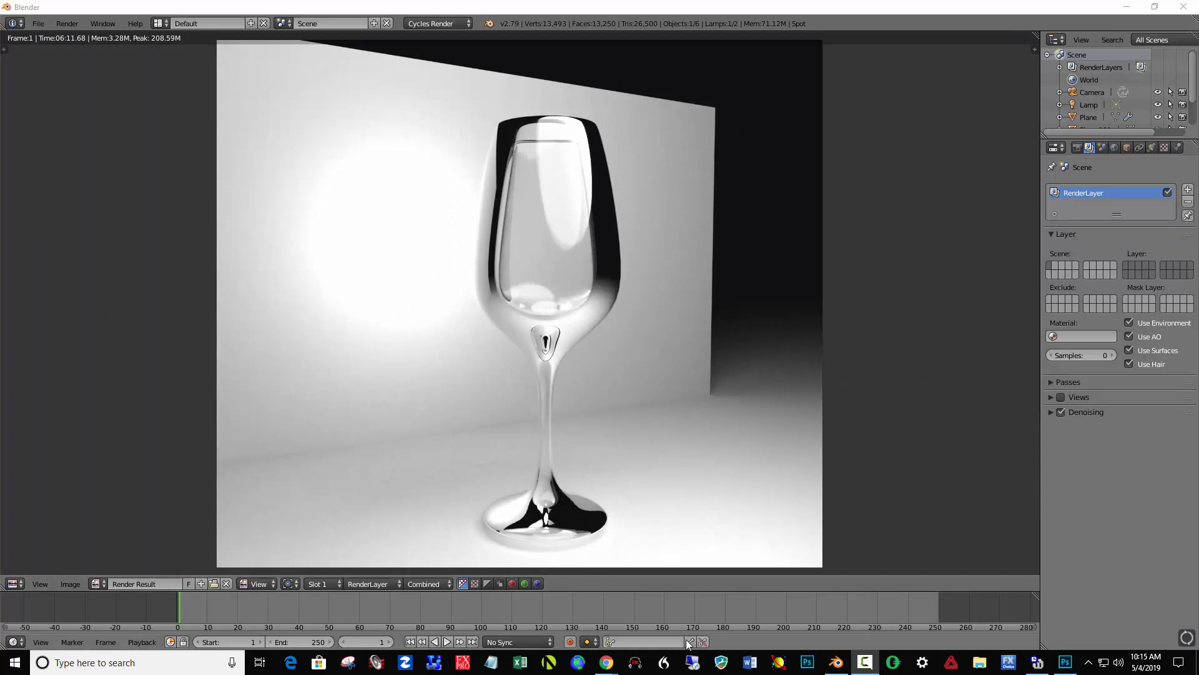
# Switch to Chrome and save the Schott Zwiesel wine glass photo from the Pottery Barn page to the Desktop as JPEG img44c (1)
pyautogui.moveTo(609, 662)
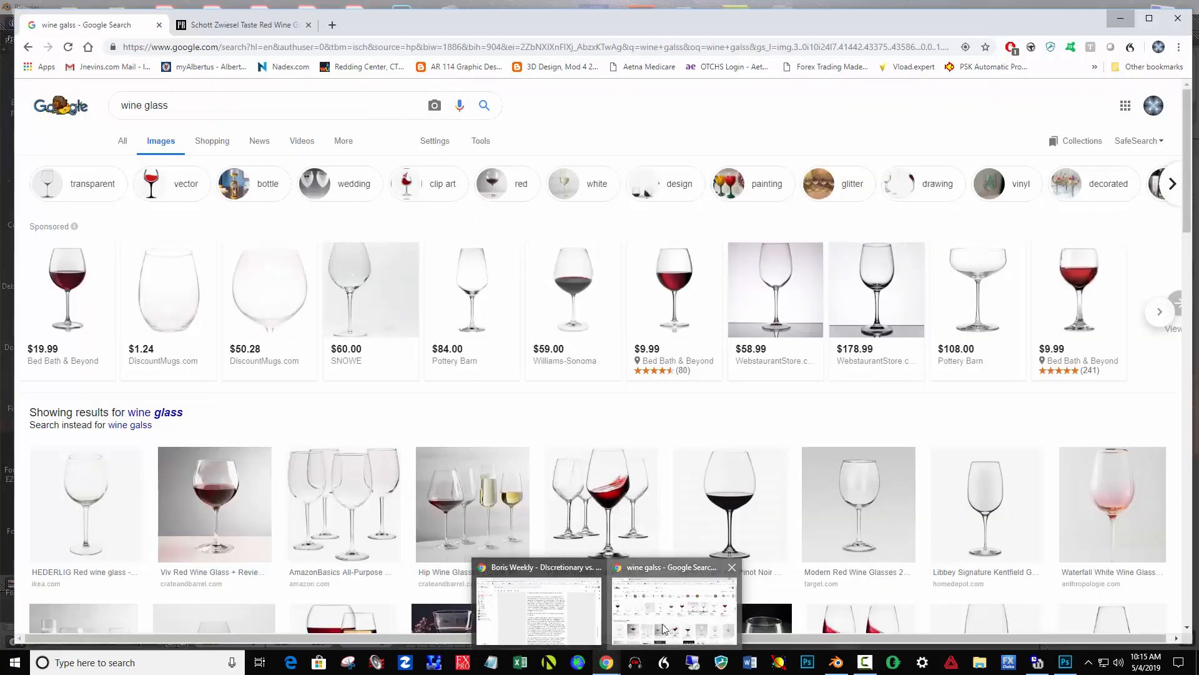
pyautogui.click(659, 629)
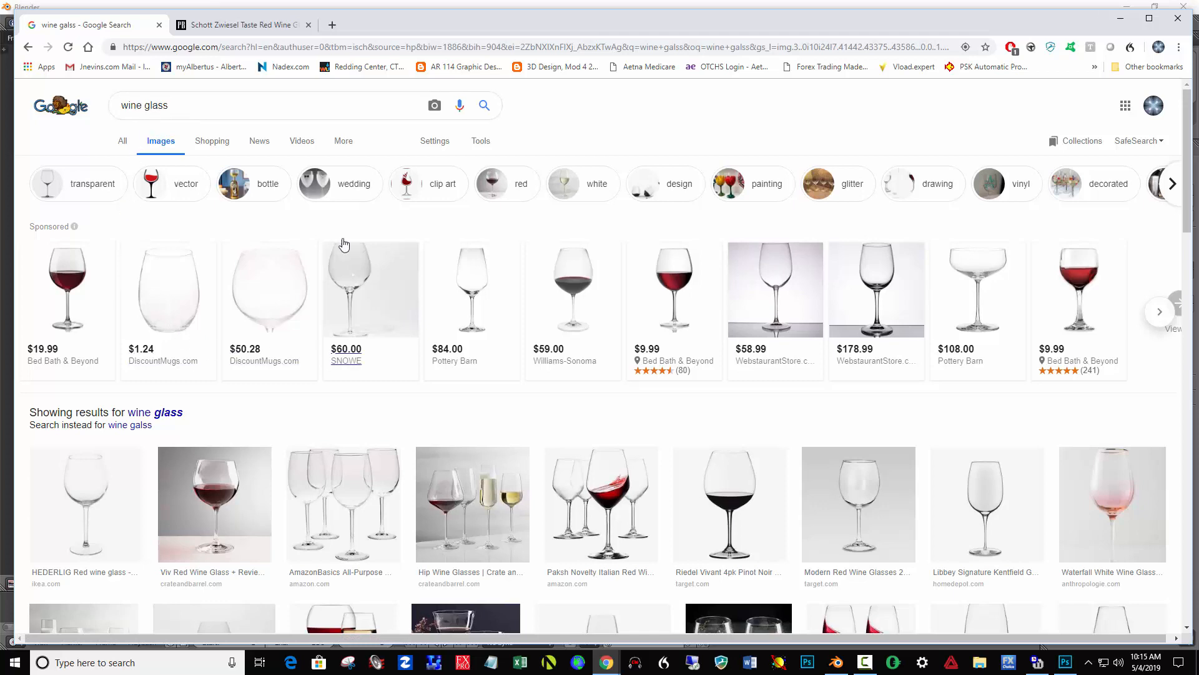
pyautogui.click(239, 25)
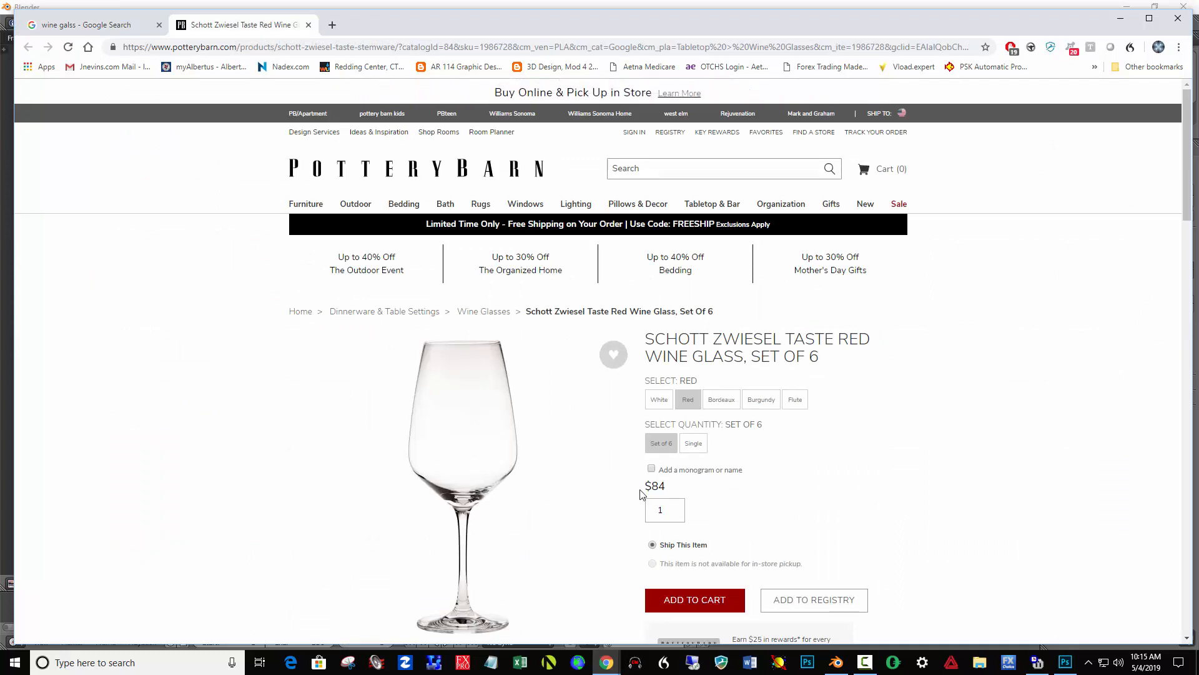
pyautogui.moveTo(569, 527)
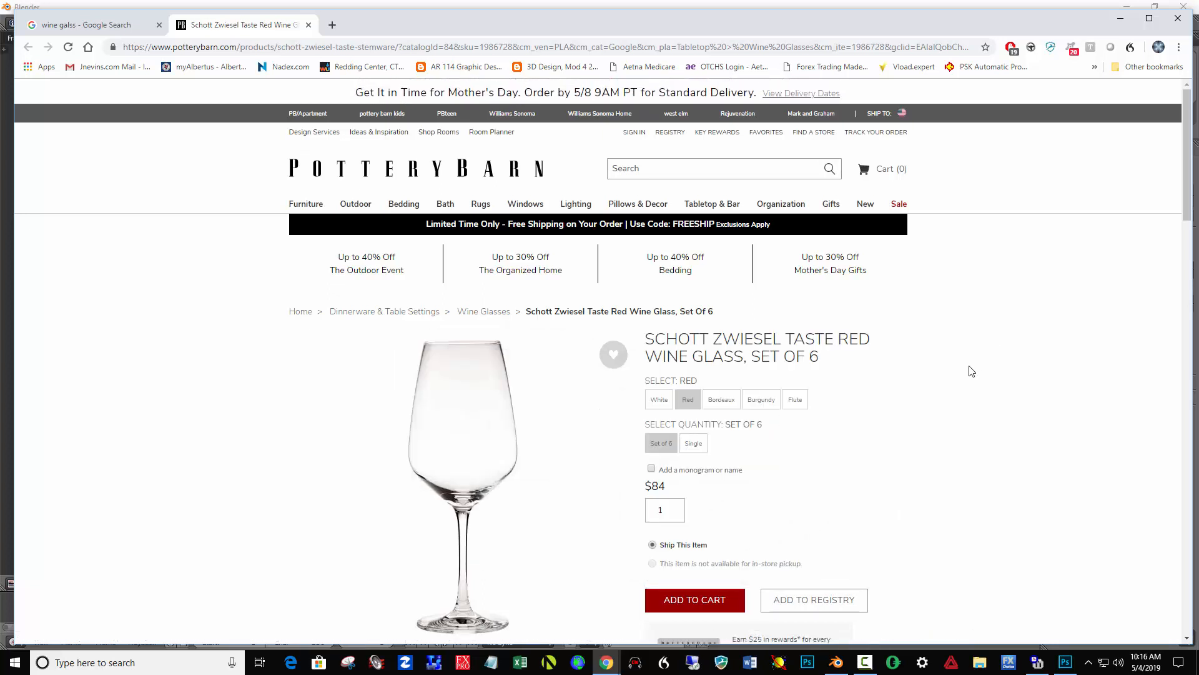
pyautogui.rightClick(489, 430)
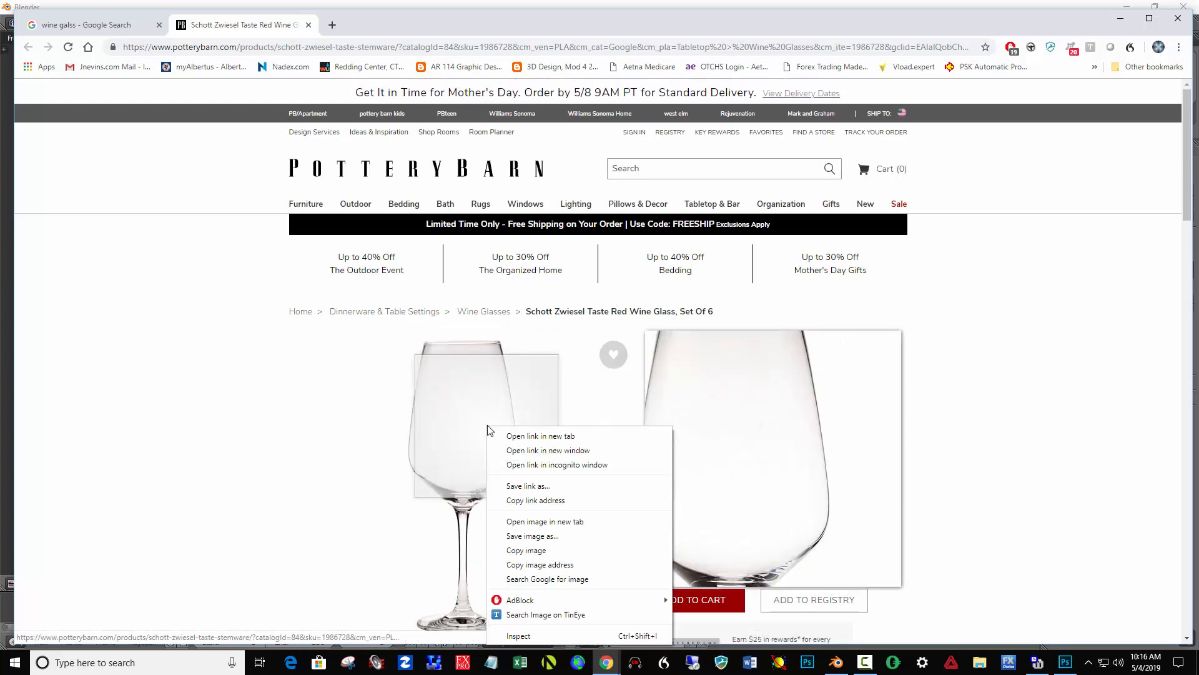
pyautogui.click(532, 537)
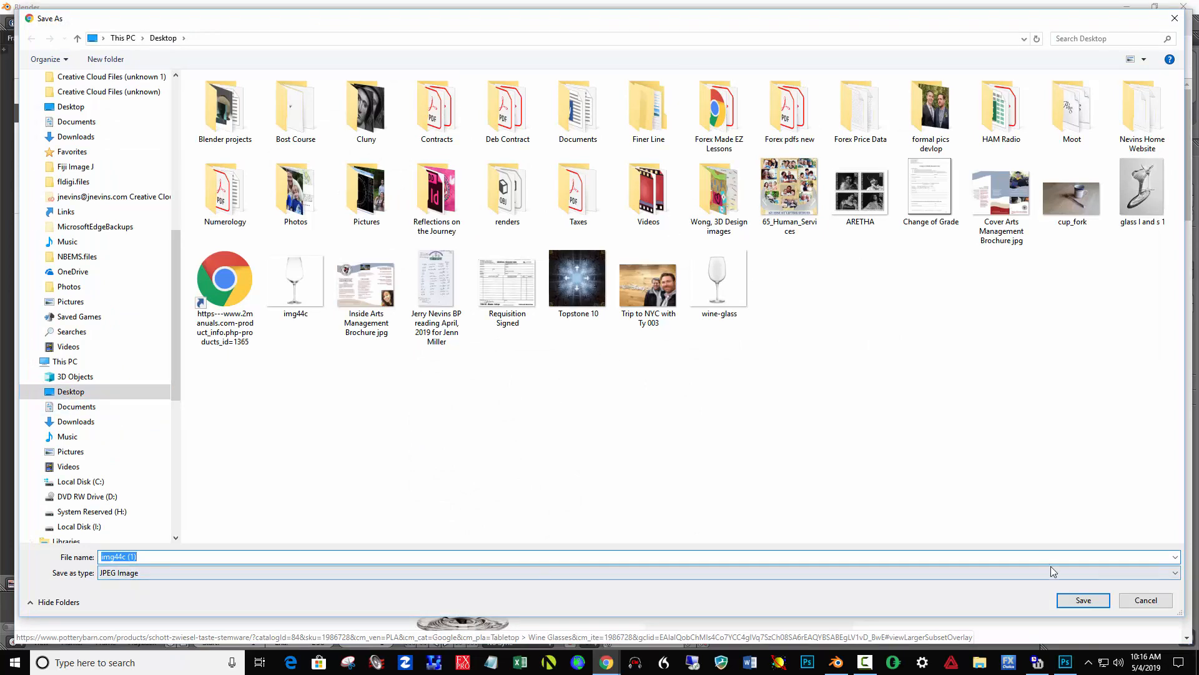
pyautogui.click(1092, 606)
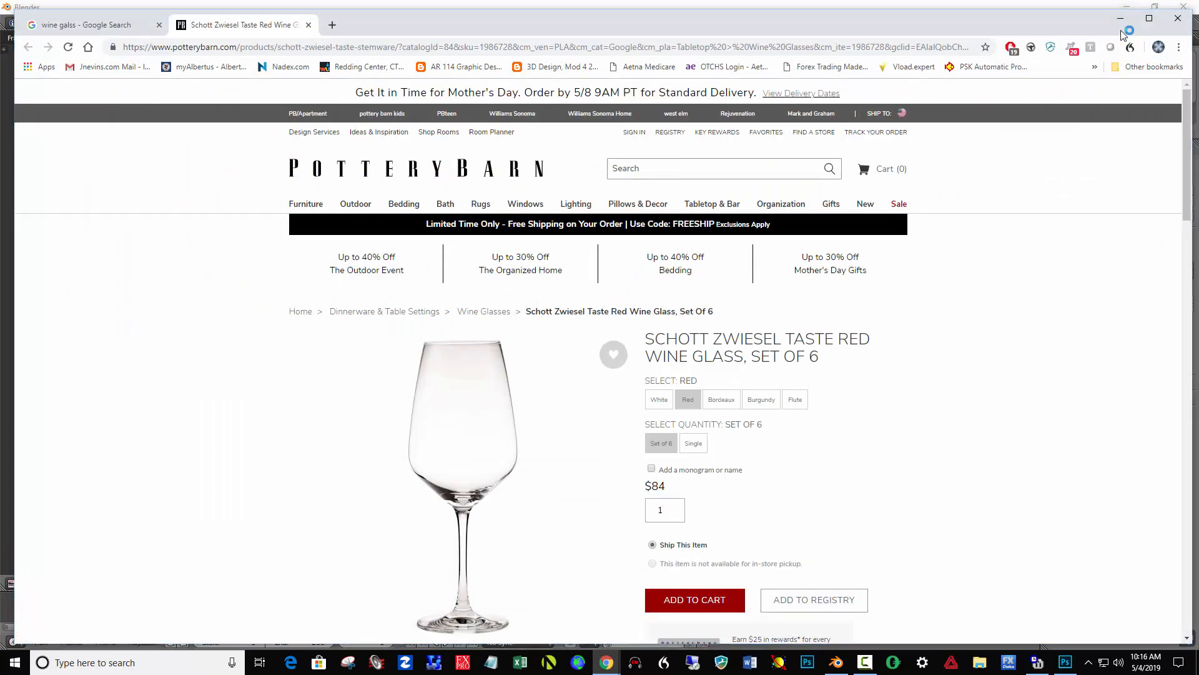
# Return to Blender and start a new file with the default scene
pyautogui.click(1120, 18)
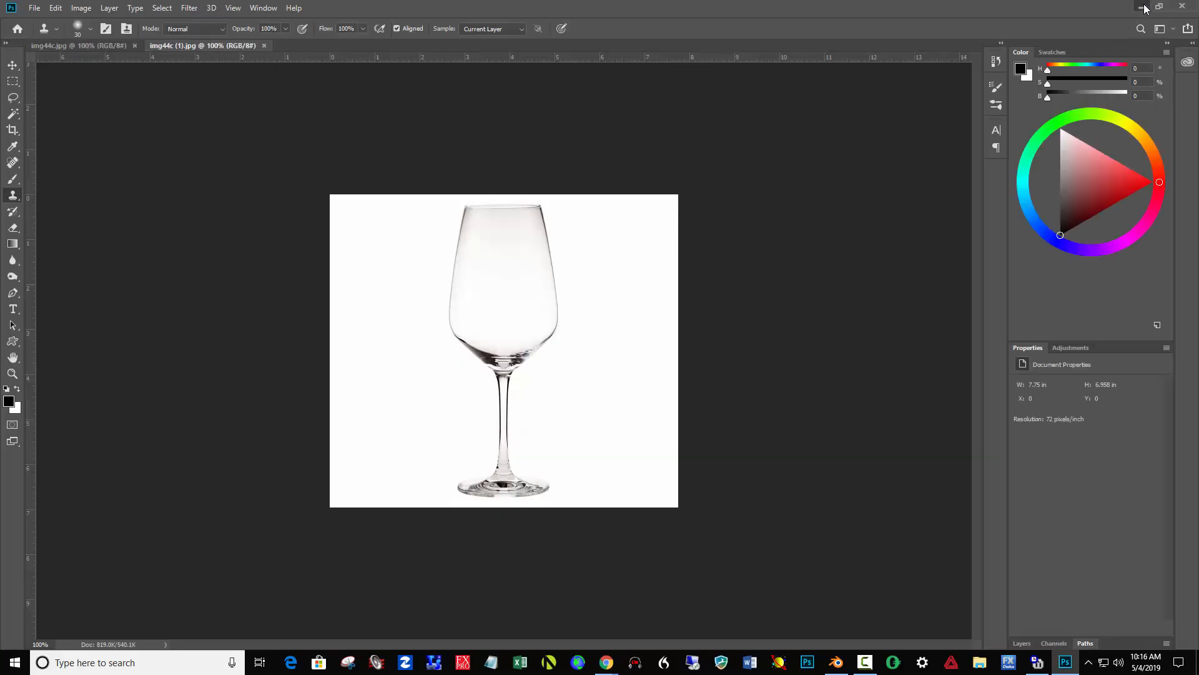
pyautogui.click(1142, 7)
pyautogui.click(1122, 18)
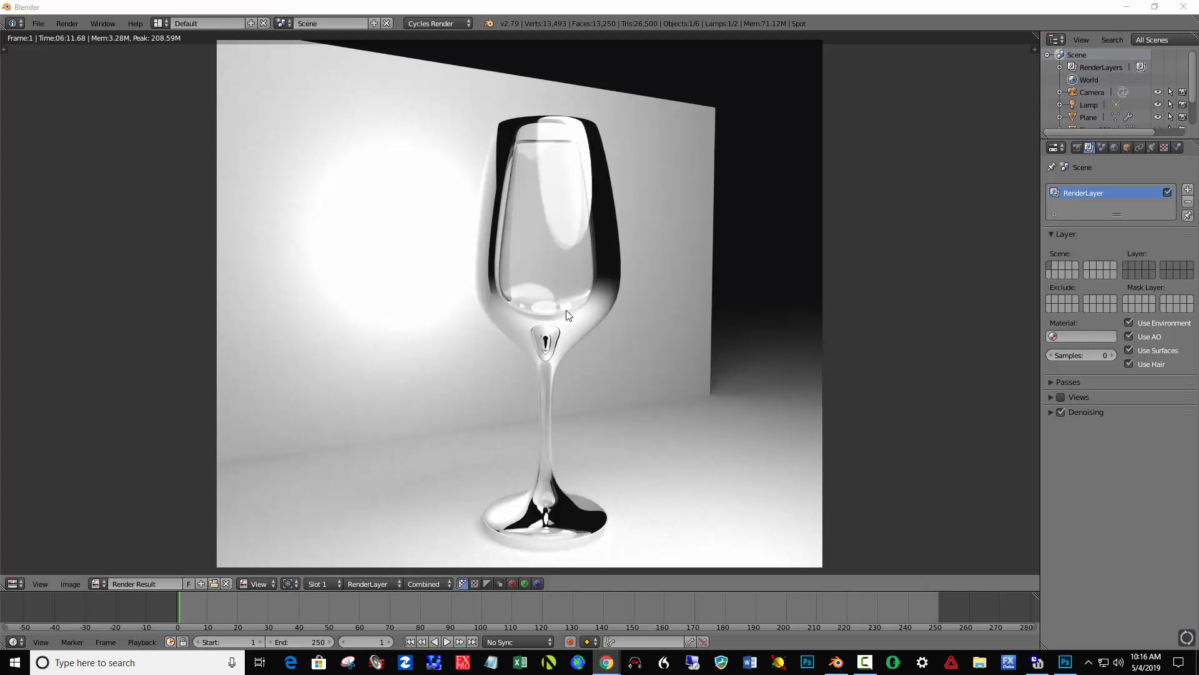
pyautogui.click(38, 23)
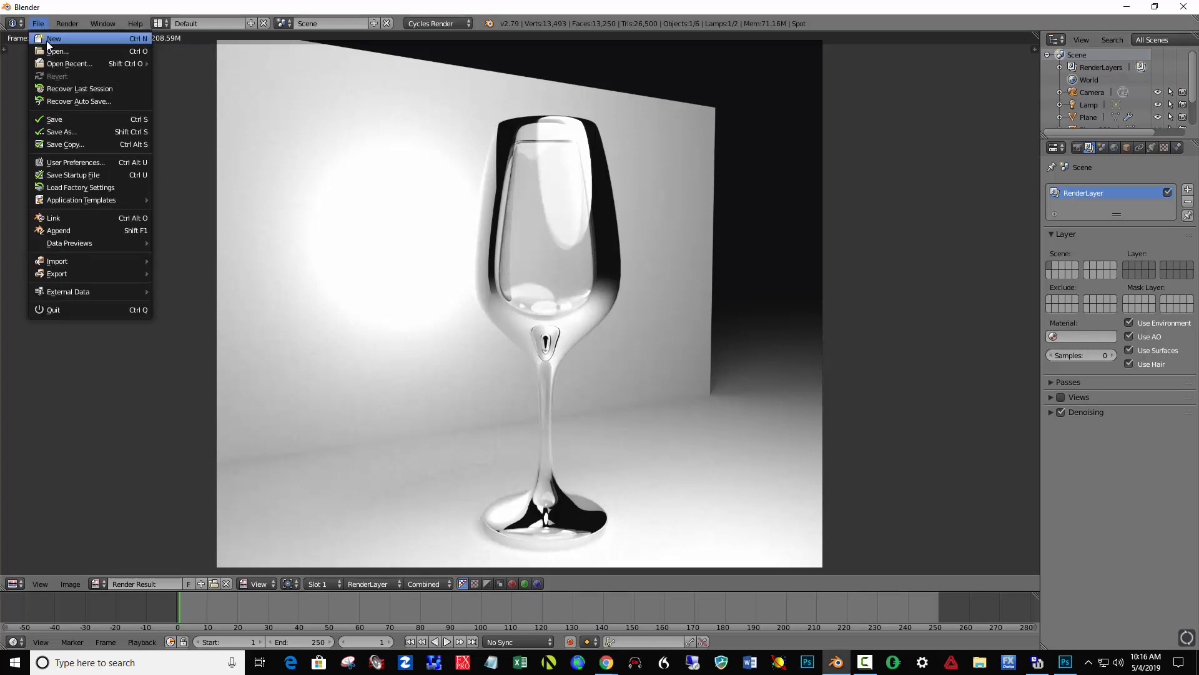
pyautogui.click(47, 39)
pyautogui.click(48, 47)
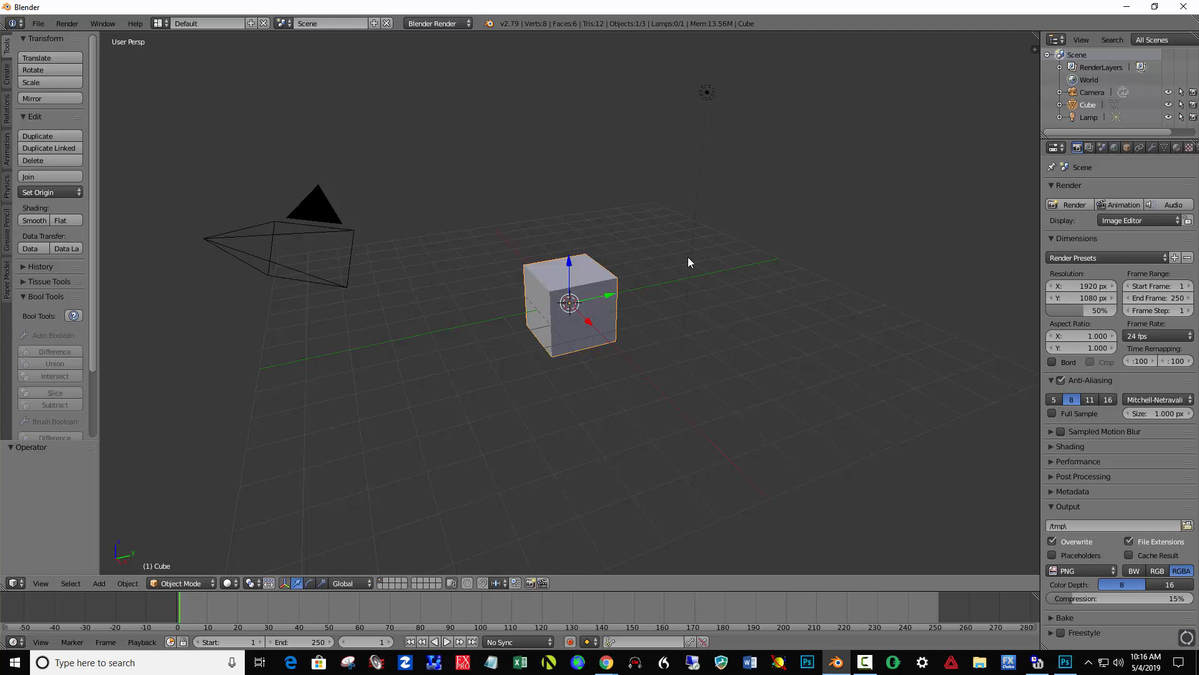
# Delete the default cube and set the viewport to the front orthographic view
pyautogui.press('x')
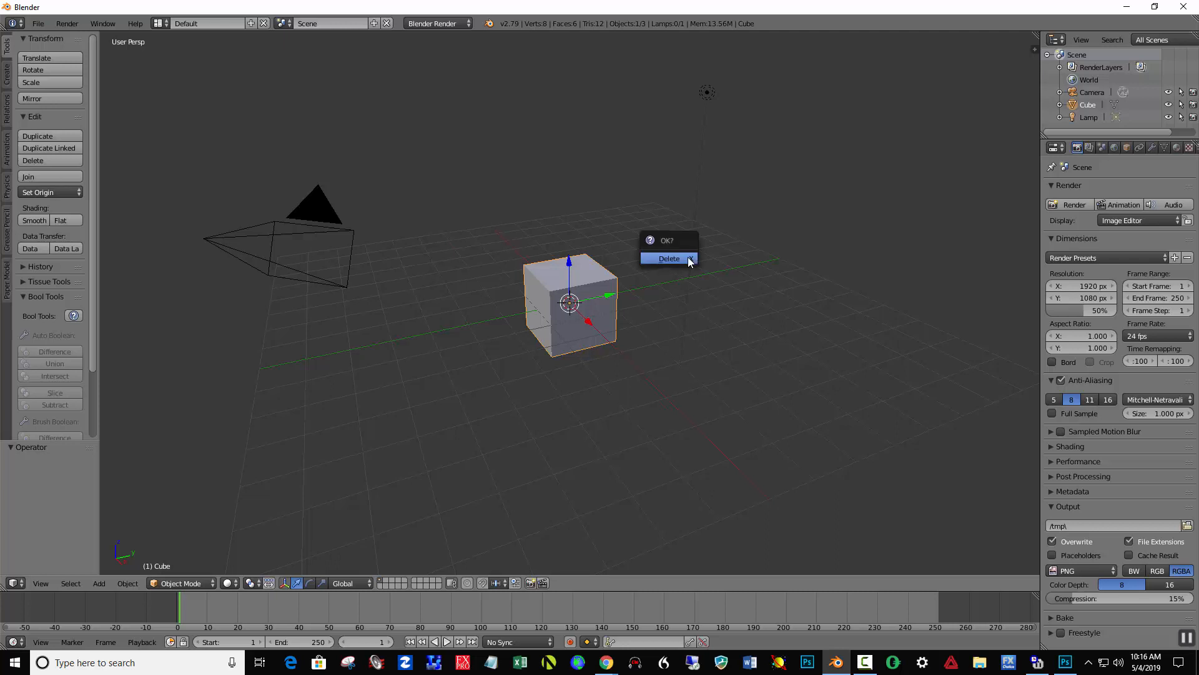
pyautogui.click(689, 258)
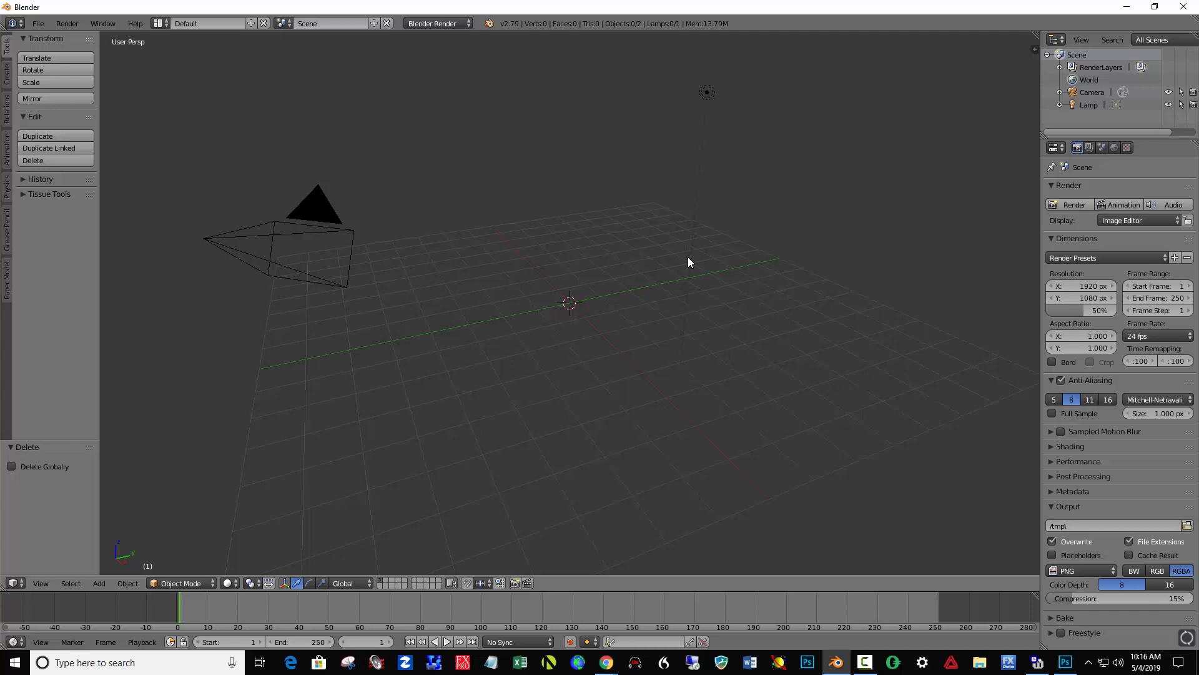
pyautogui.press('KP_1')
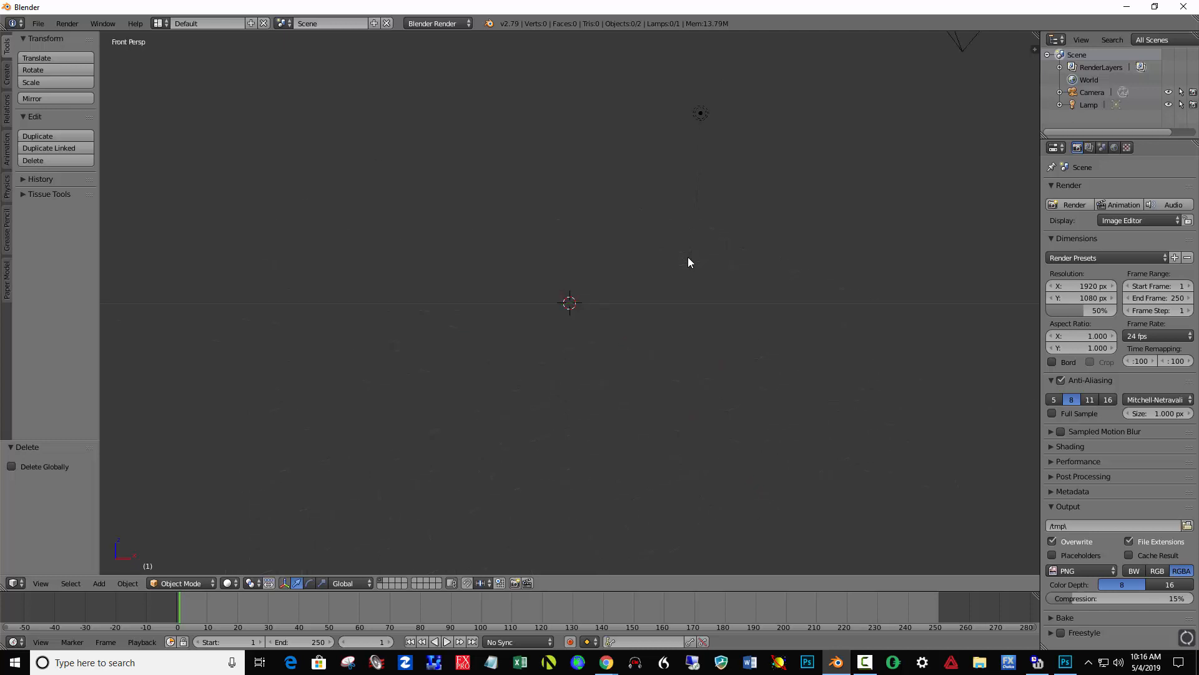
pyautogui.press('KP_5')
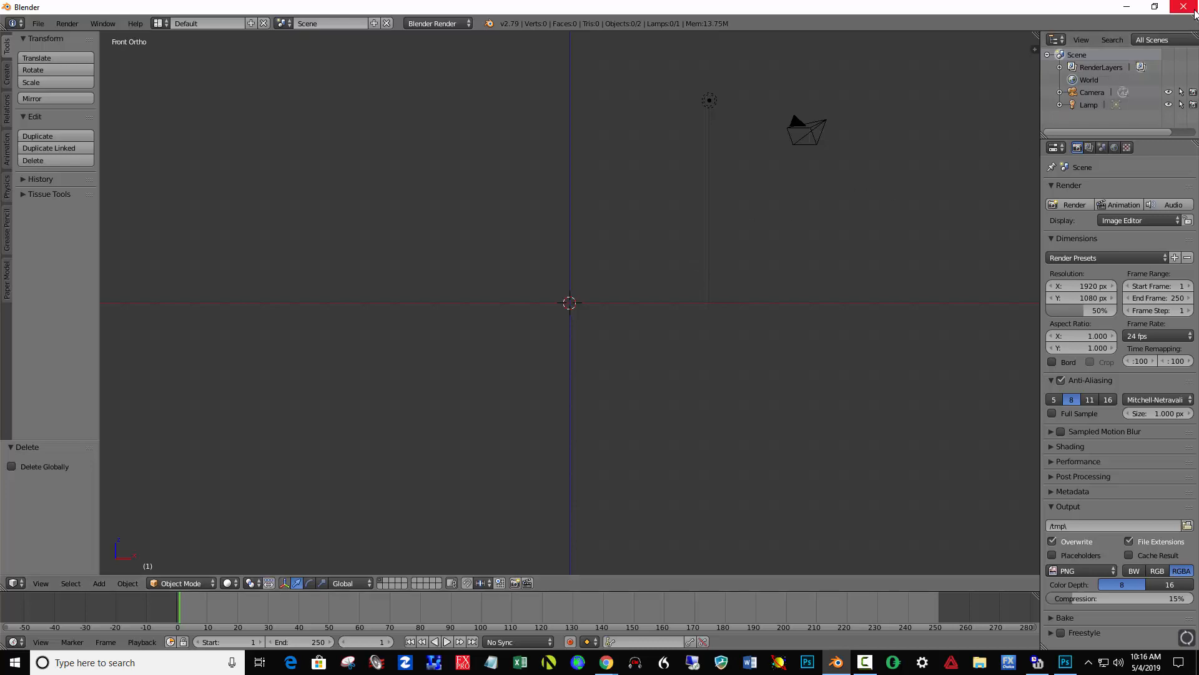
# Load the img44c (1) photo from the desktop as the background reference image of the front view
pyautogui.moveTo(1092, 7); pyautogui.dragTo(628, 19)
pyautogui.moveTo(782, 326); pyautogui.dragTo(394, 322)
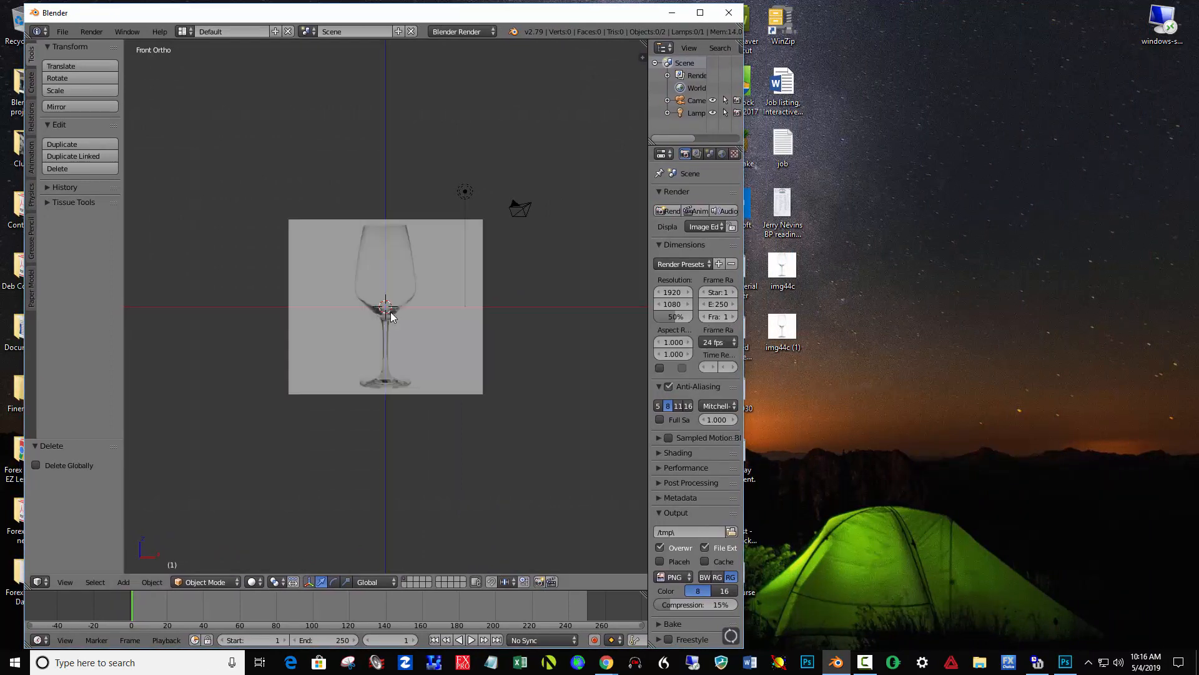
pyautogui.click(700, 13)
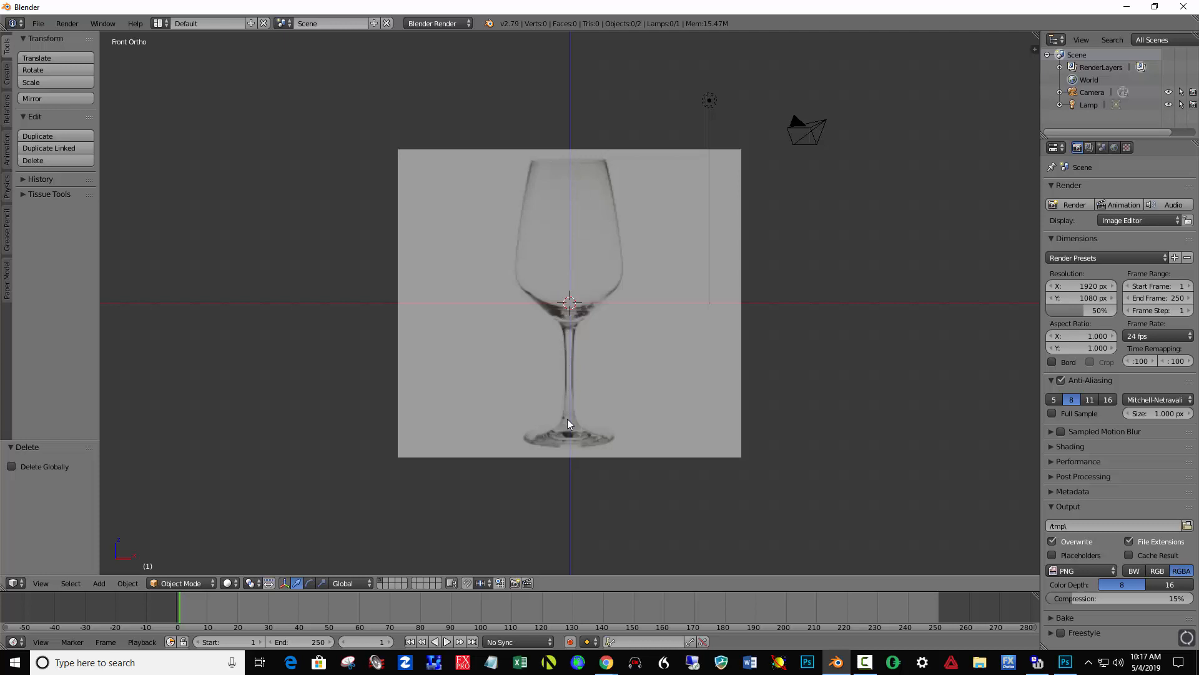
# Add a mesh plane at the origin and rotate it 90° about the X axis so it faces the front view
pyautogui.scroll(3, 579, 328)
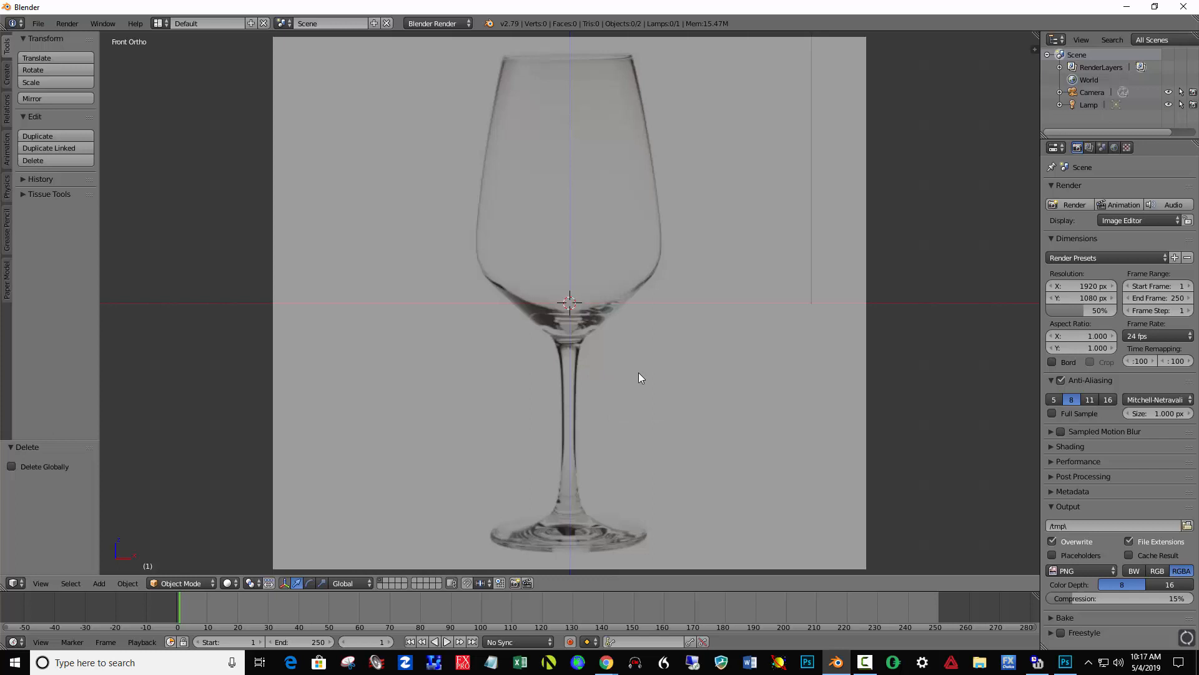
pyautogui.hotkey('shift', 'a')
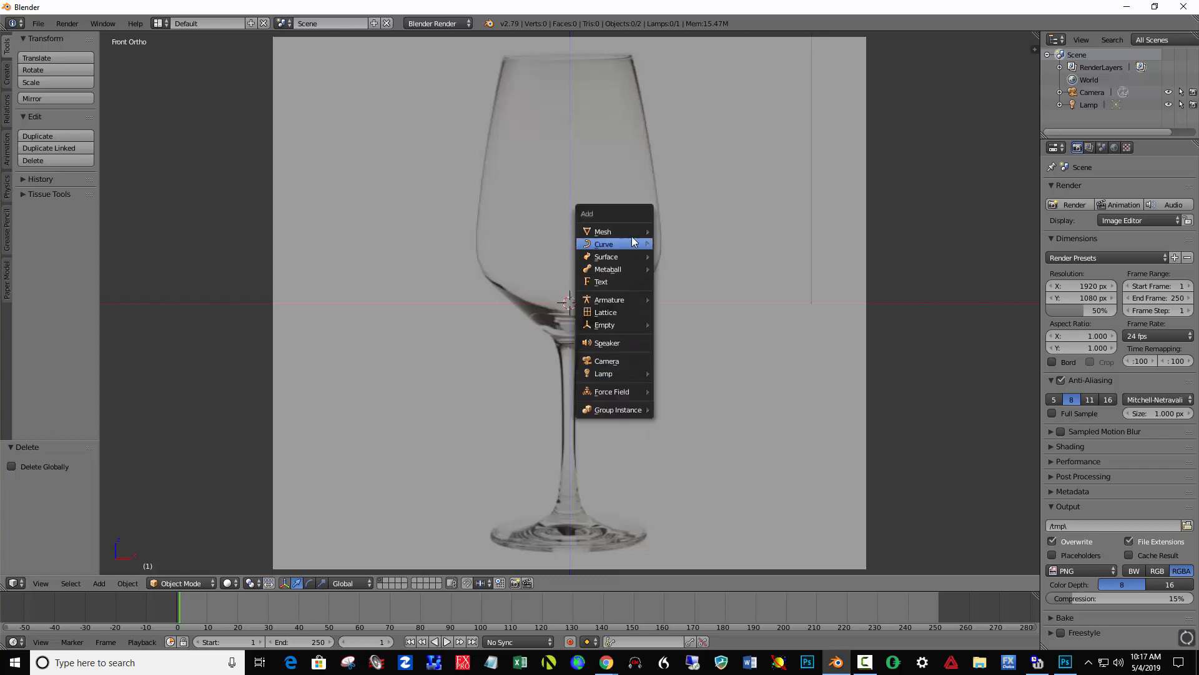
pyautogui.click(660, 233)
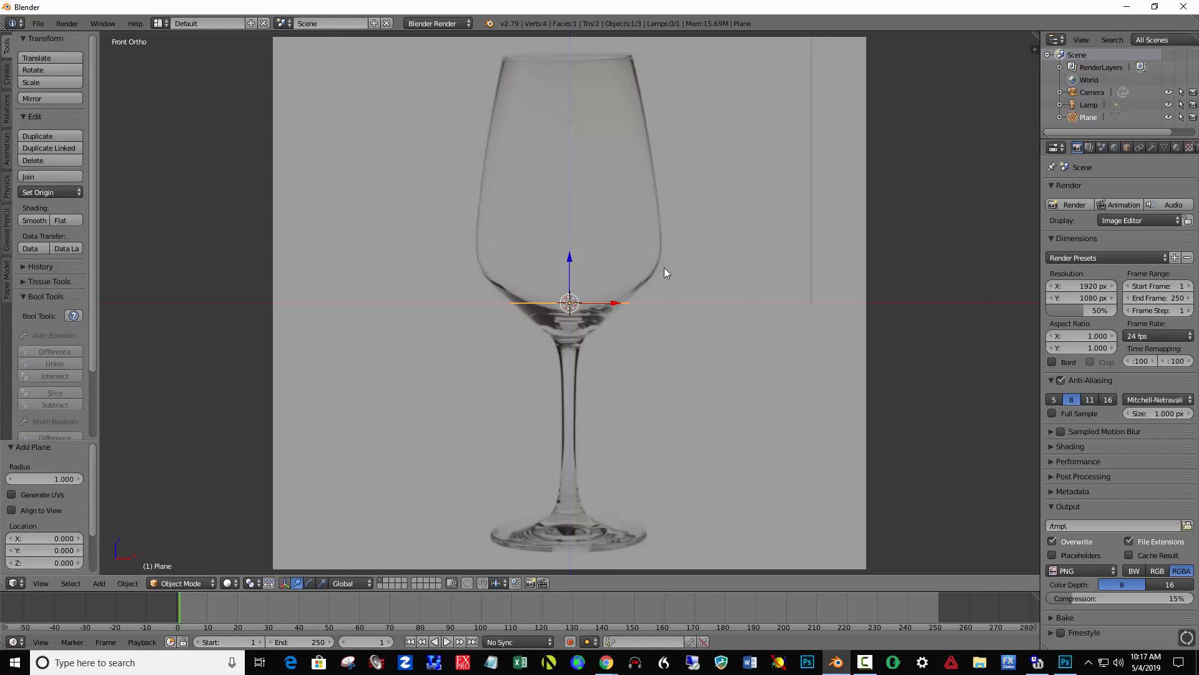
pyautogui.press('r')
pyautogui.press('9')
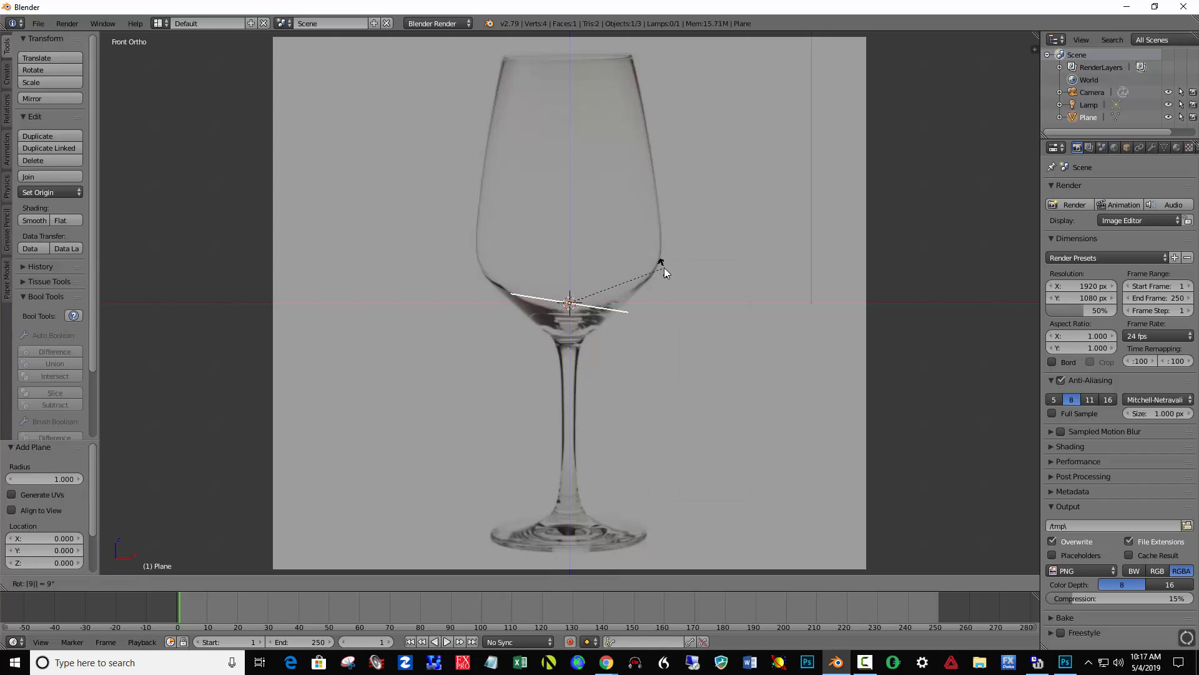
pyautogui.press('0')
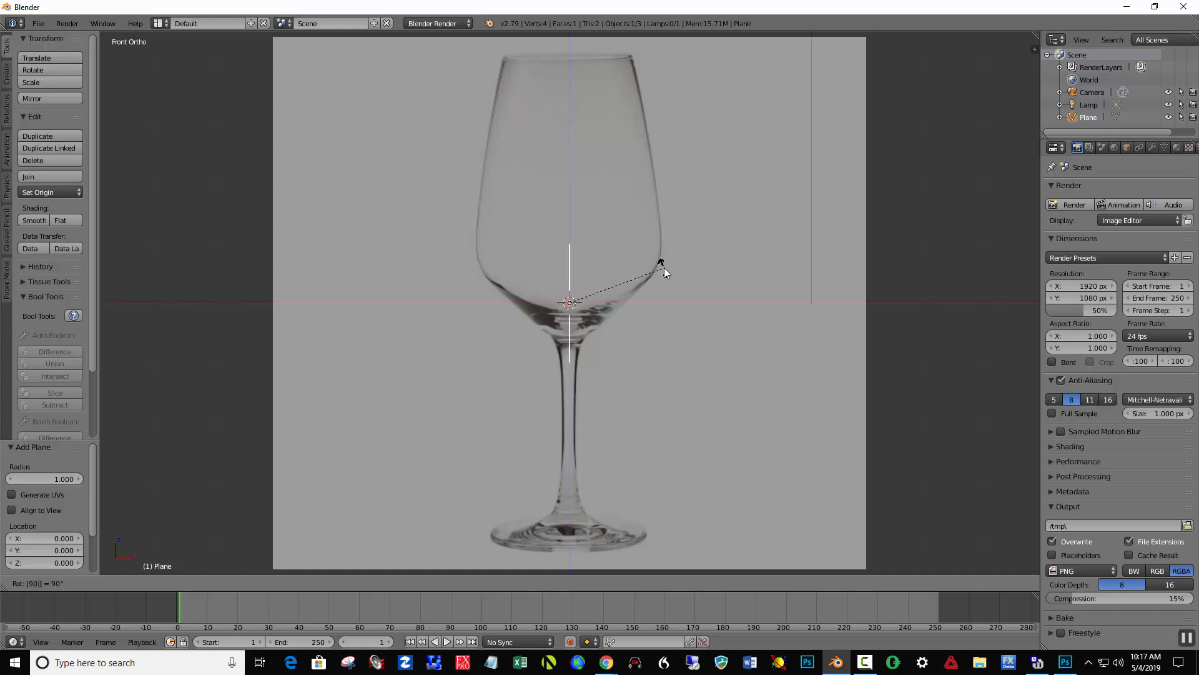
pyautogui.press('x')
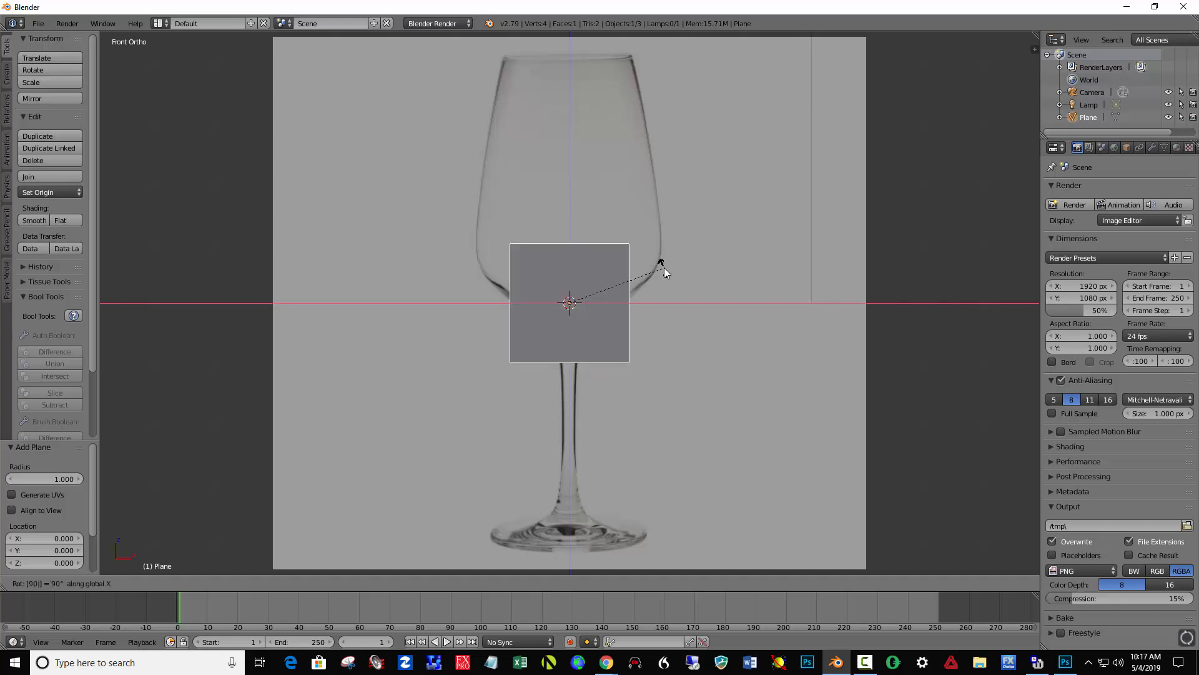
pyautogui.press('Return')
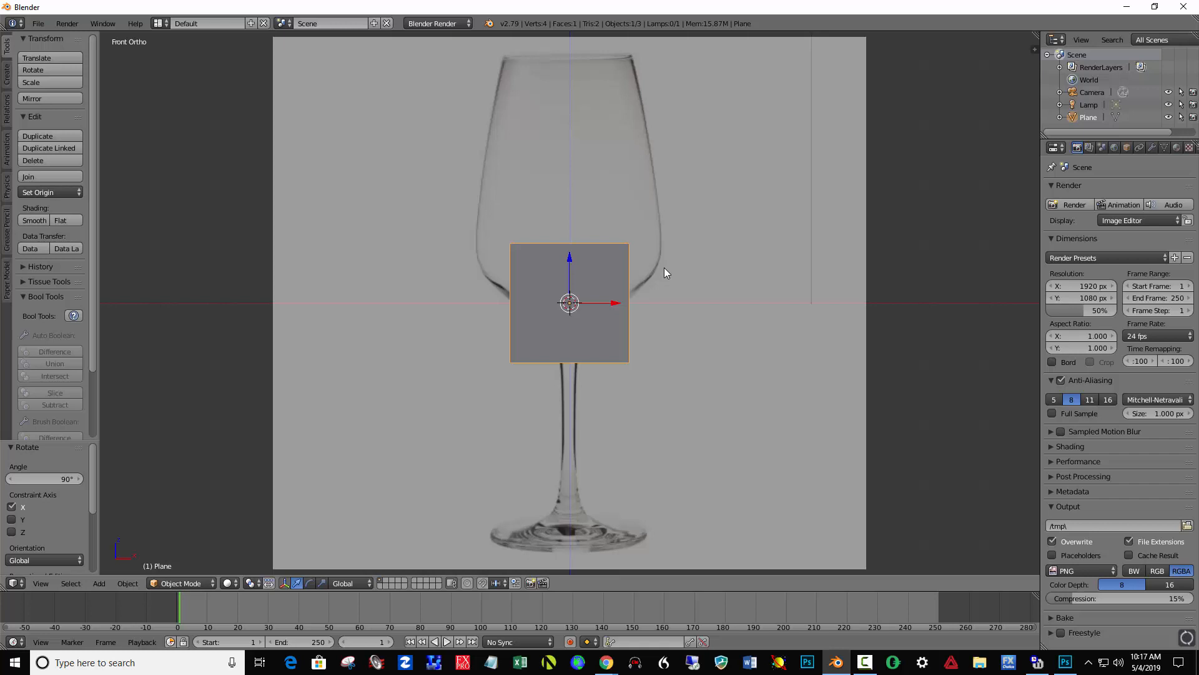
# In Edit Mode, delete three of the plane's corner vertices, keeping only the upper-left one
pyautogui.press('a')
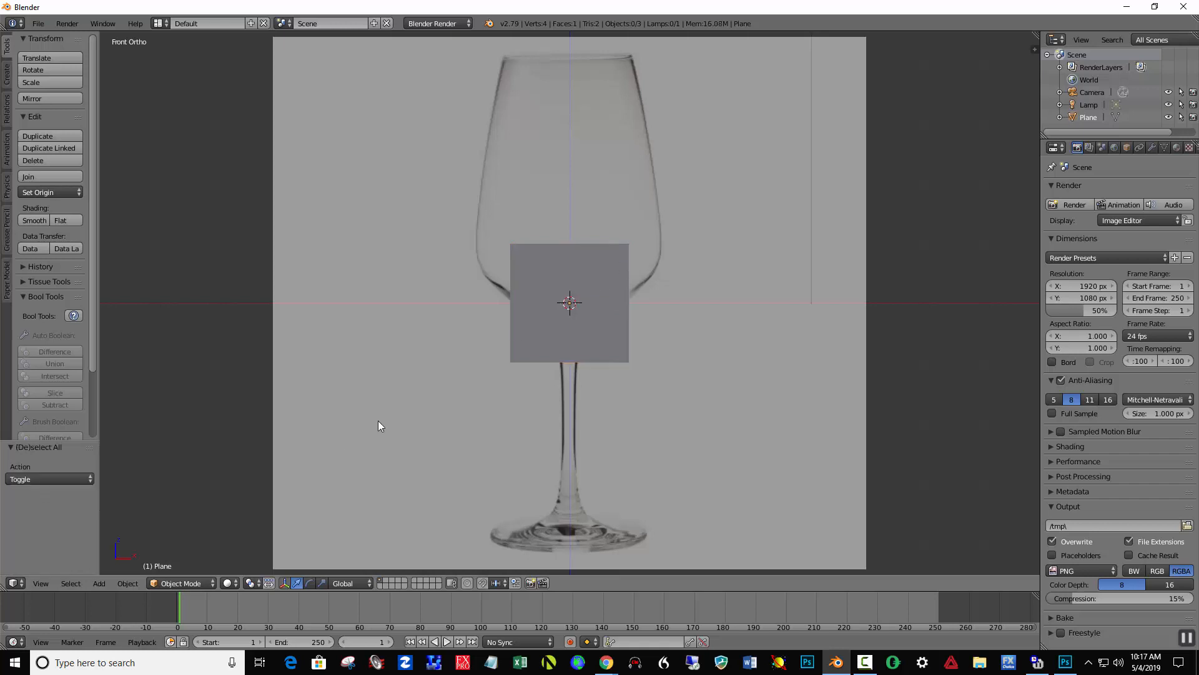
pyautogui.click(199, 583)
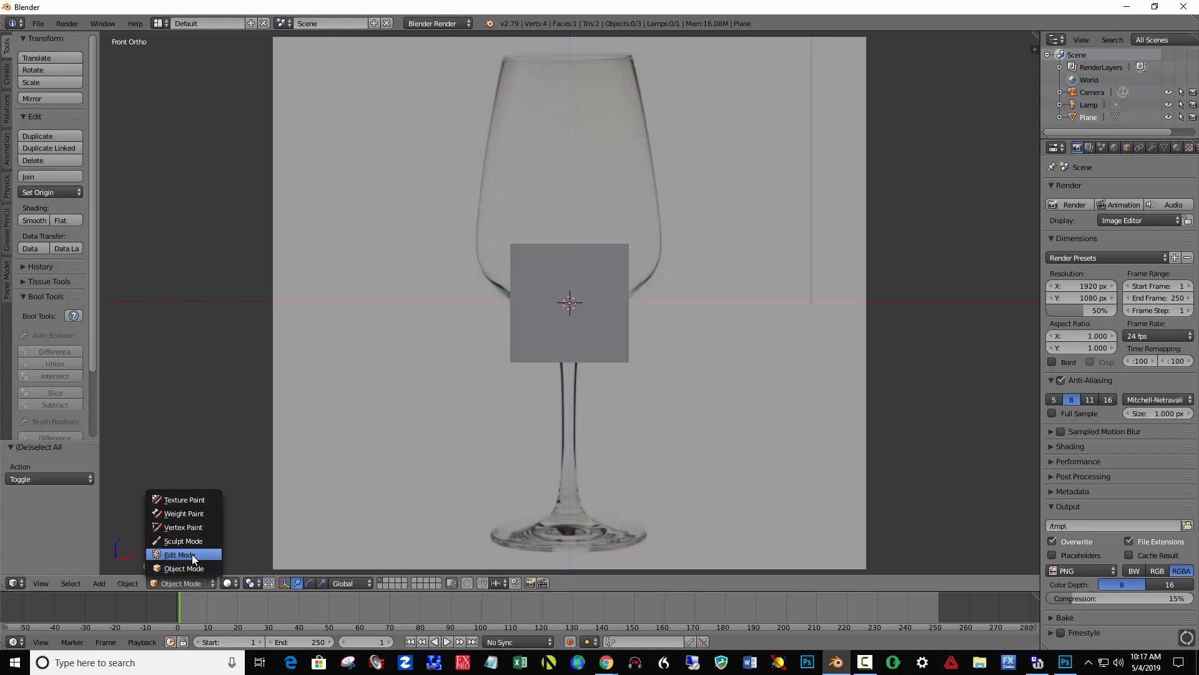
pyautogui.click(188, 555)
pyautogui.press('a')
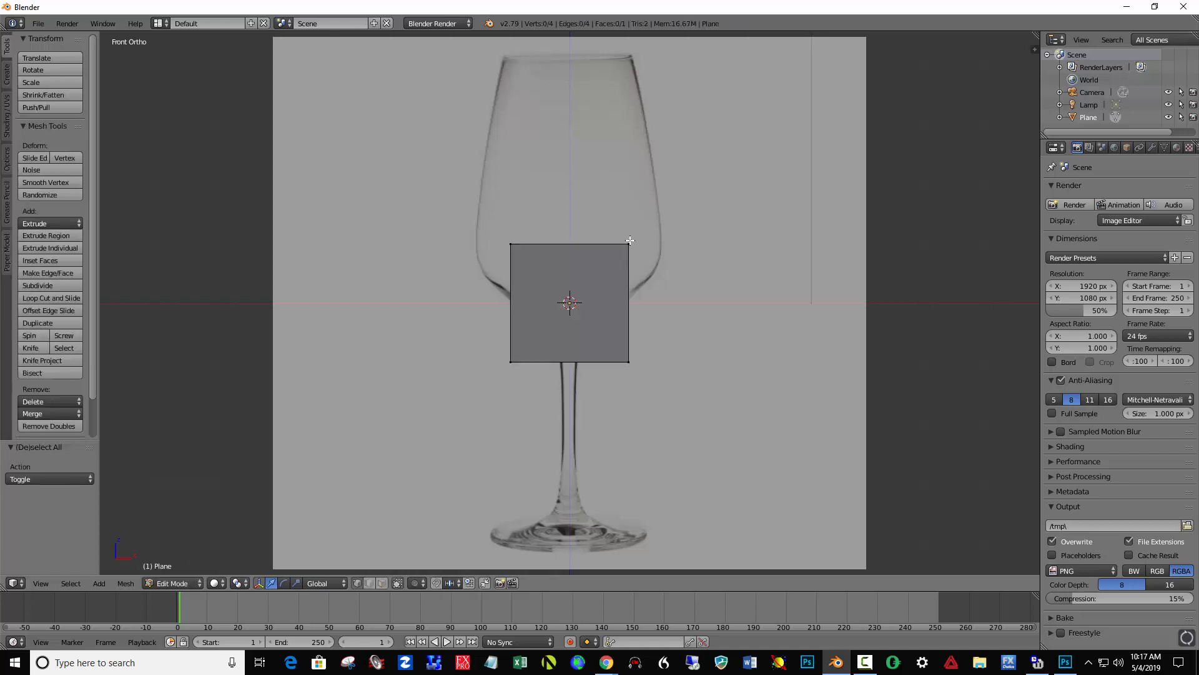
pyautogui.rightClick(628, 243)
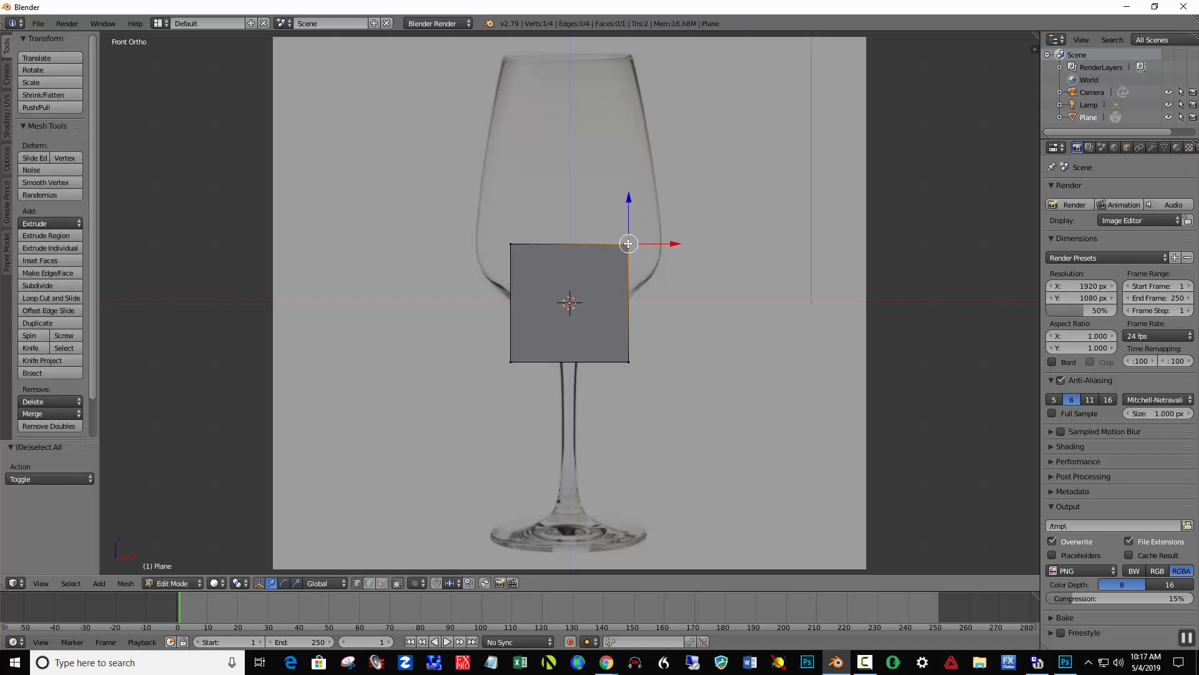
pyautogui.keyDown('shift'); pyautogui.rightClick(630, 361); pyautogui.keyUp('shift')
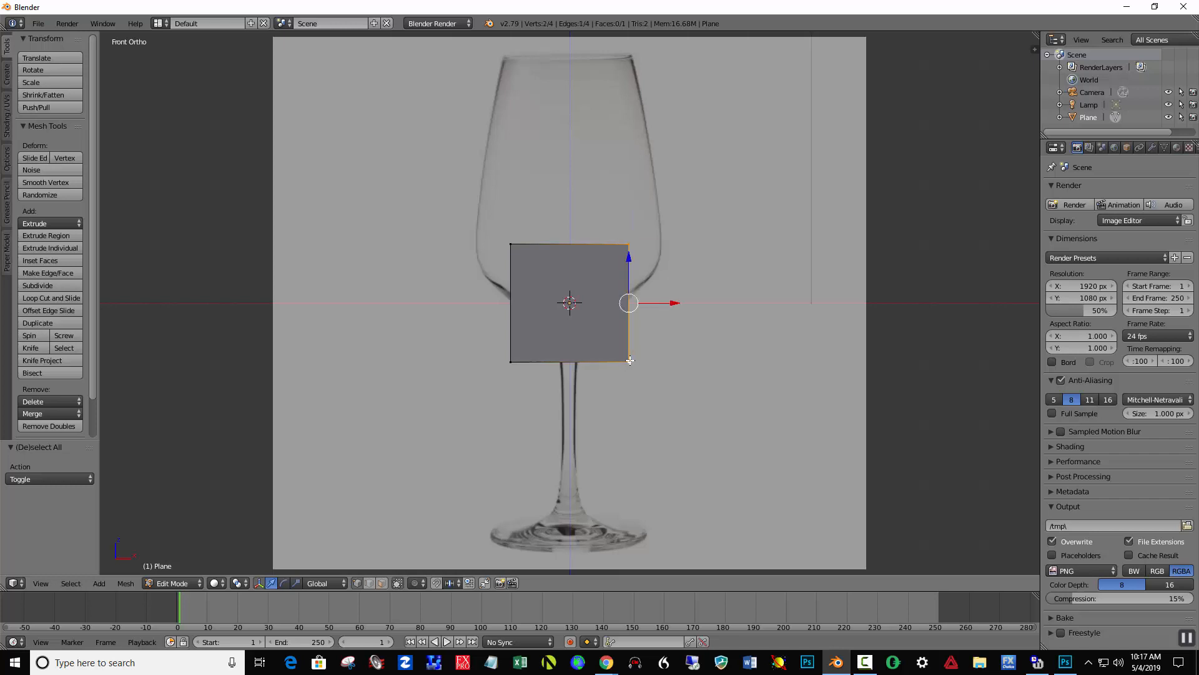
pyautogui.keyDown('shift'); pyautogui.rightClick(507, 359); pyautogui.keyUp('shift')
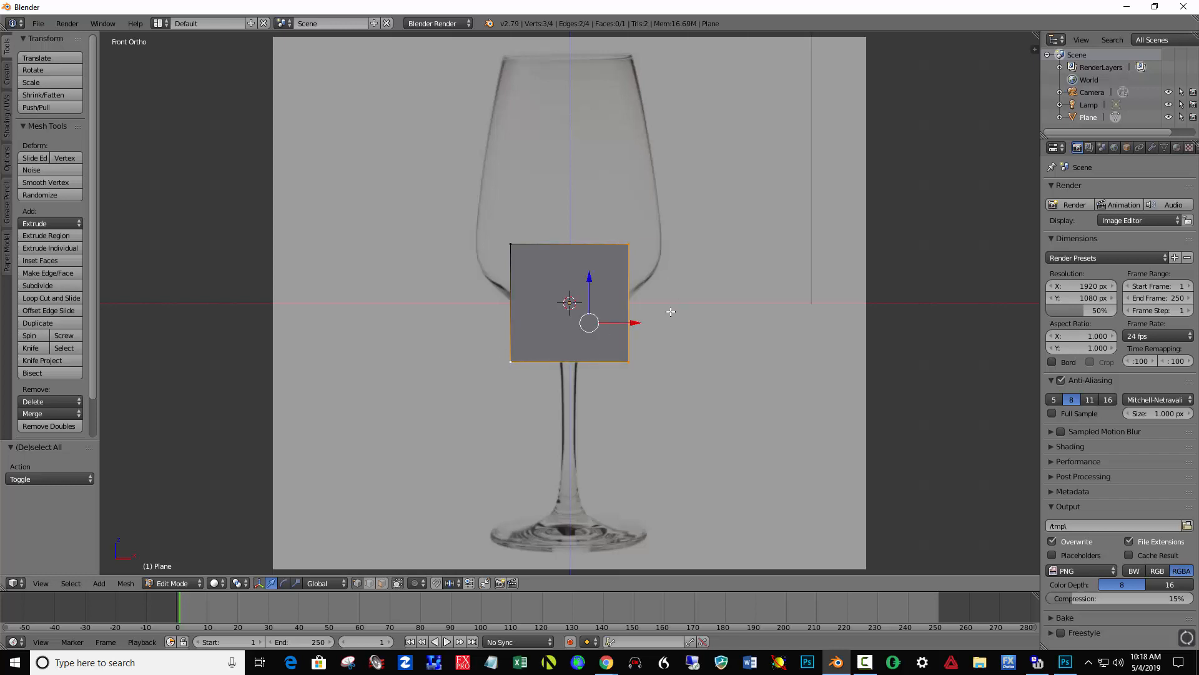
pyautogui.press('x')
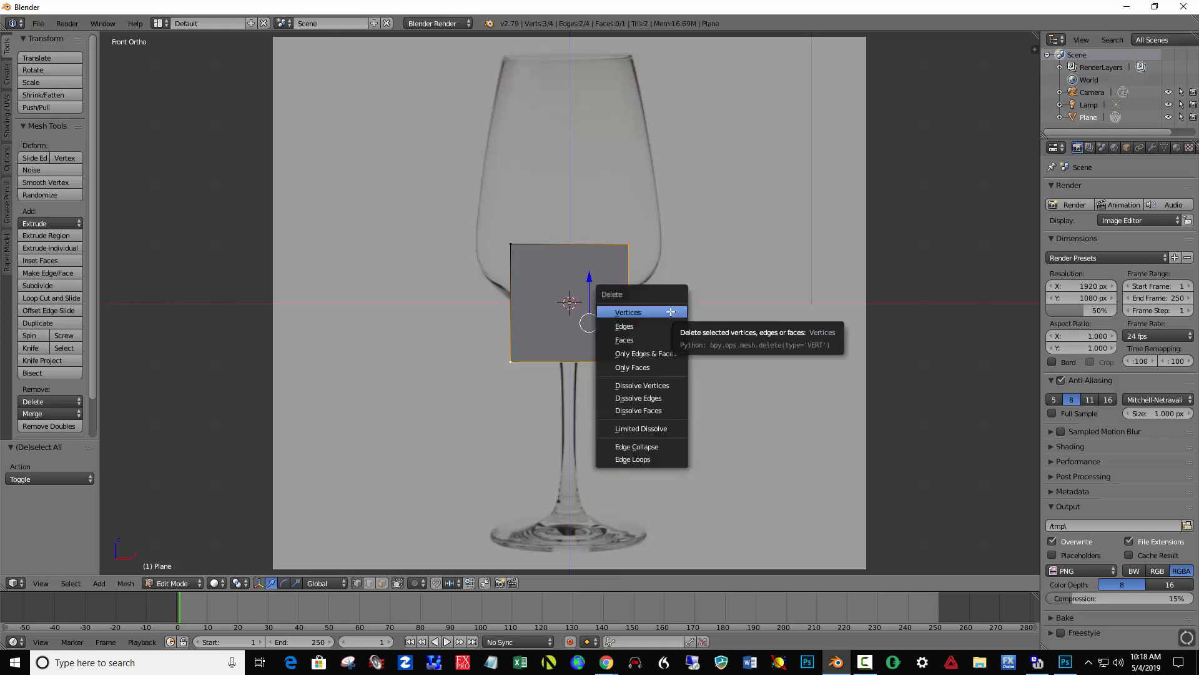
pyautogui.click(671, 312)
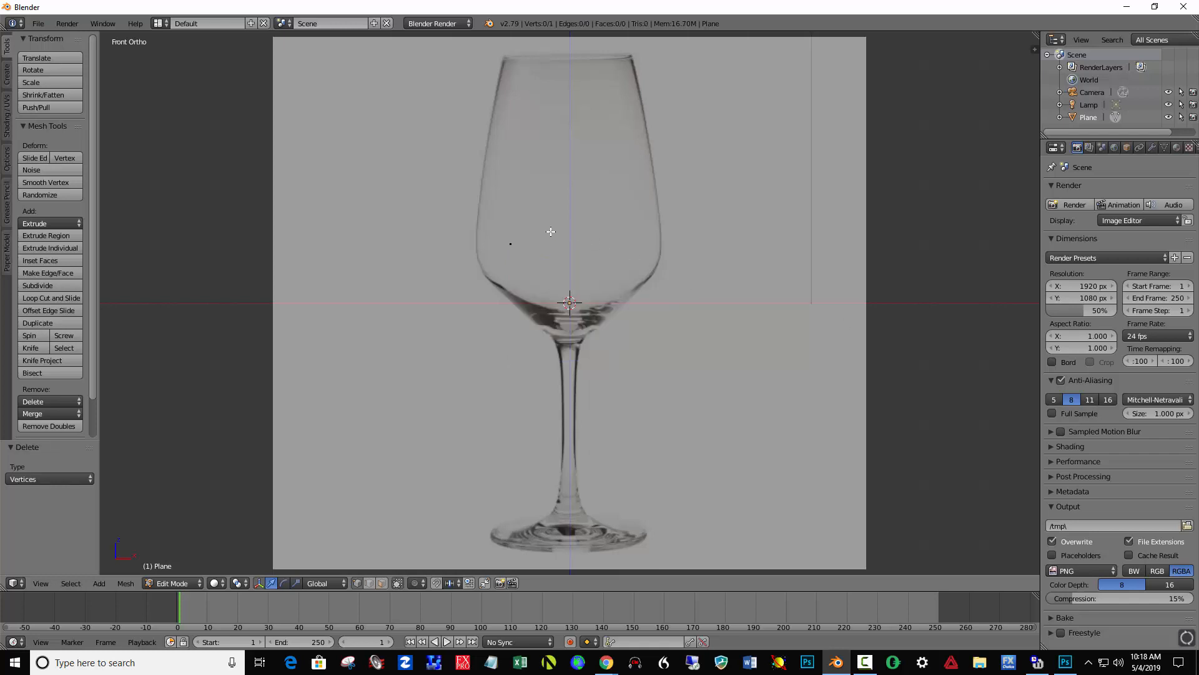
# Move the remaining vertex to the centre of the glass foot and extrude it about 1.3 units to the foot's left edge
pyautogui.rightClick(511, 243)
pyautogui.press('g')
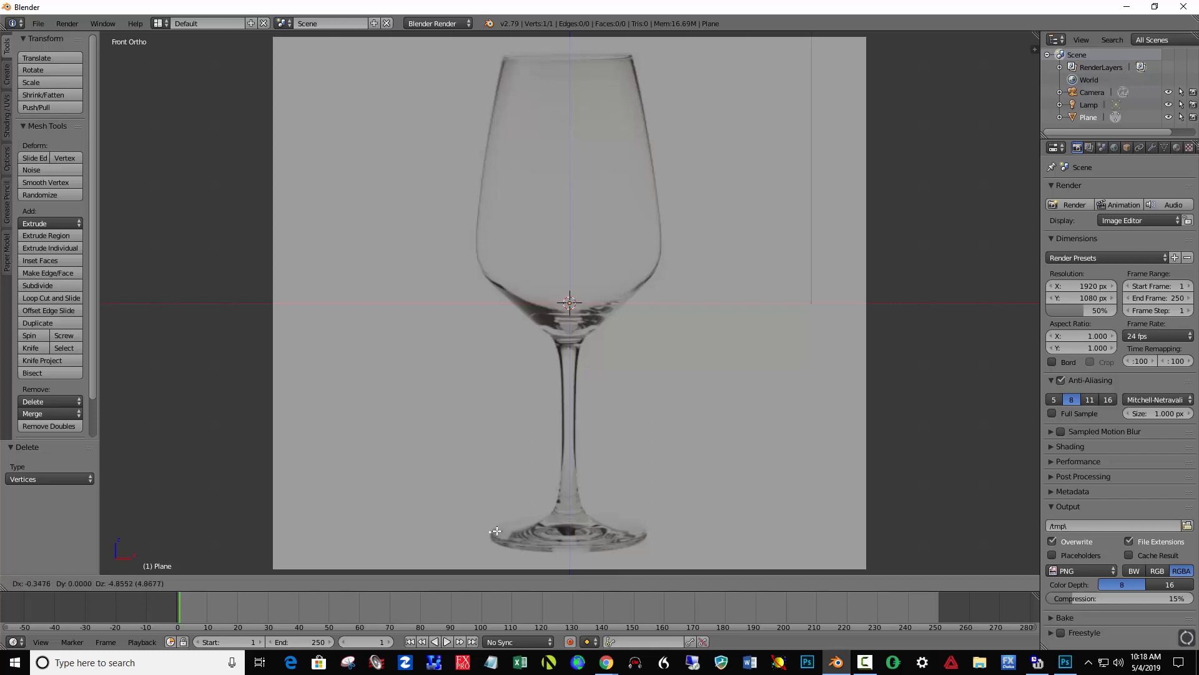
pyautogui.click(570, 531)
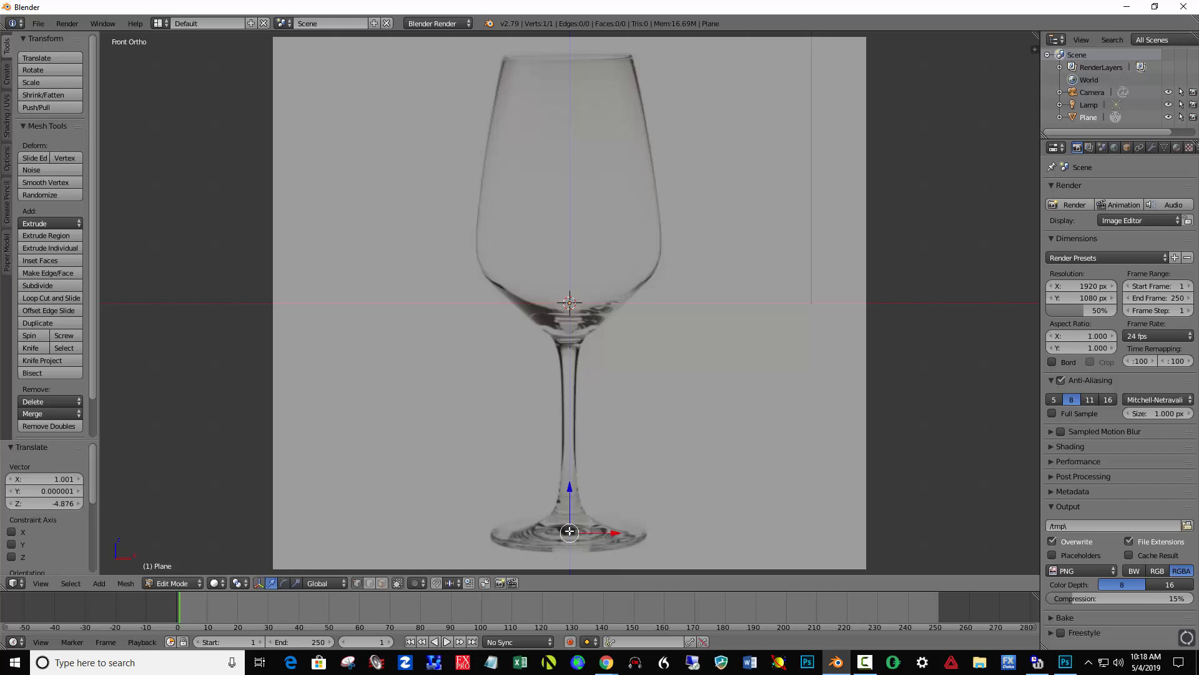
pyautogui.press('e')
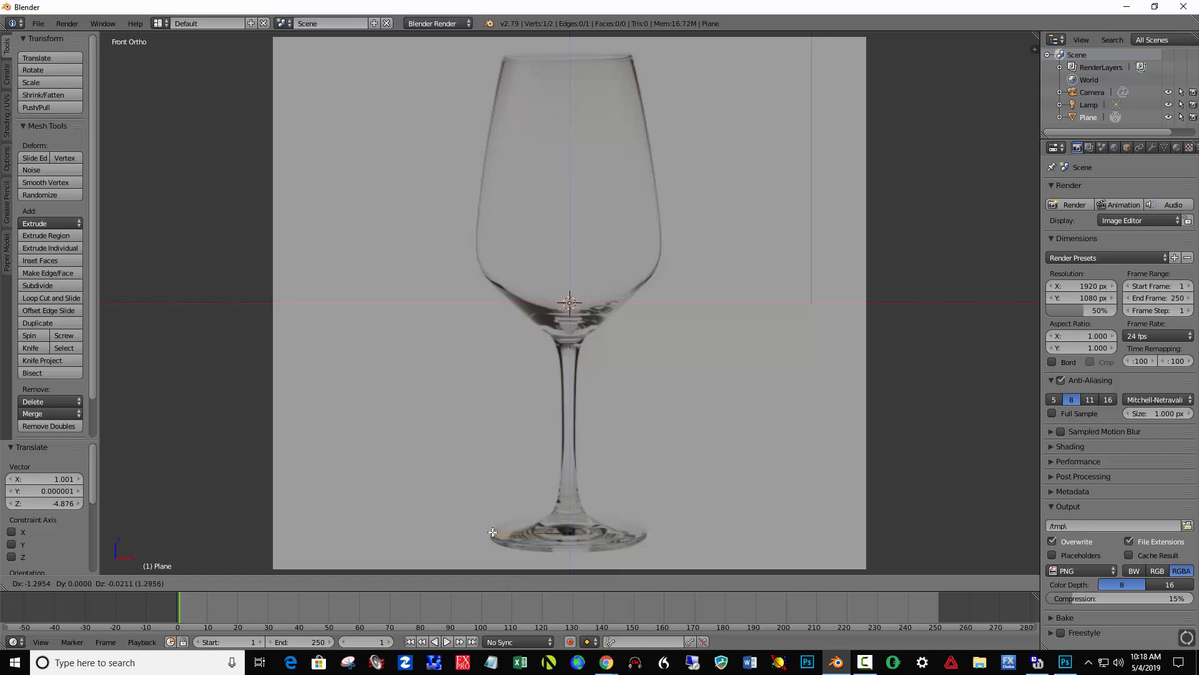
pyautogui.click(493, 533)
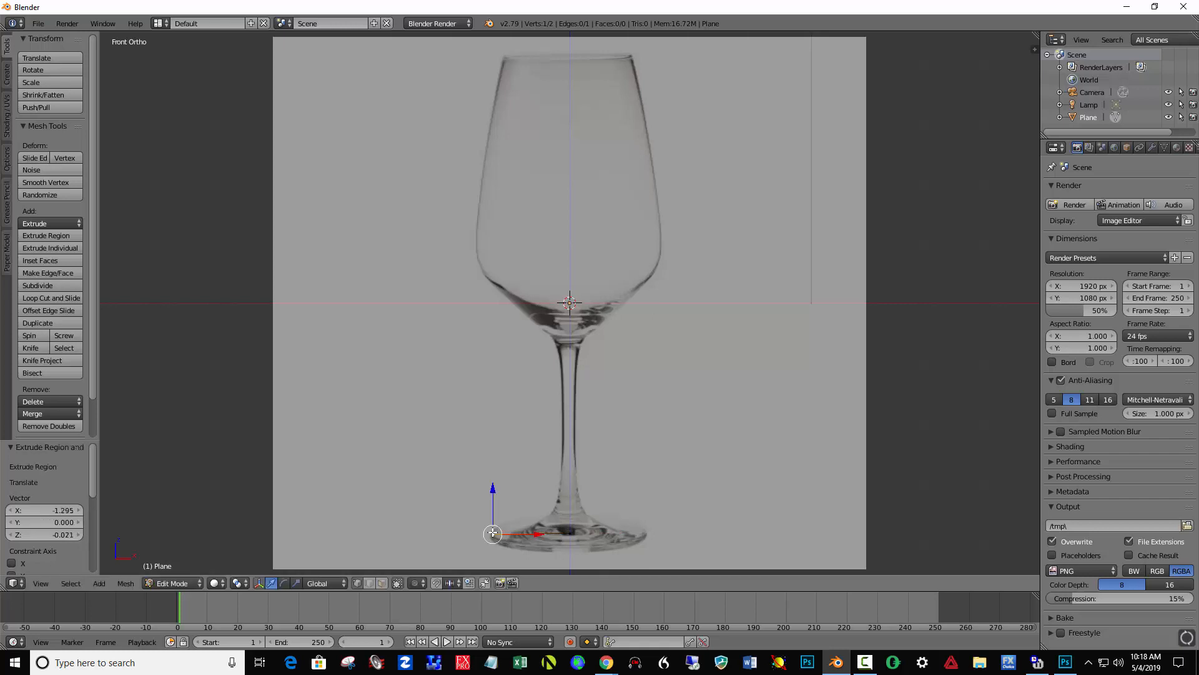
# Extrude a chain of vertices around the foot's left rim and along its upper surface to the base of the stem
pyautogui.press('e')
pyautogui.click(494, 528)
pyautogui.press('e')
pyautogui.click(503, 523)
pyautogui.click(511, 520)
pyautogui.press('e')
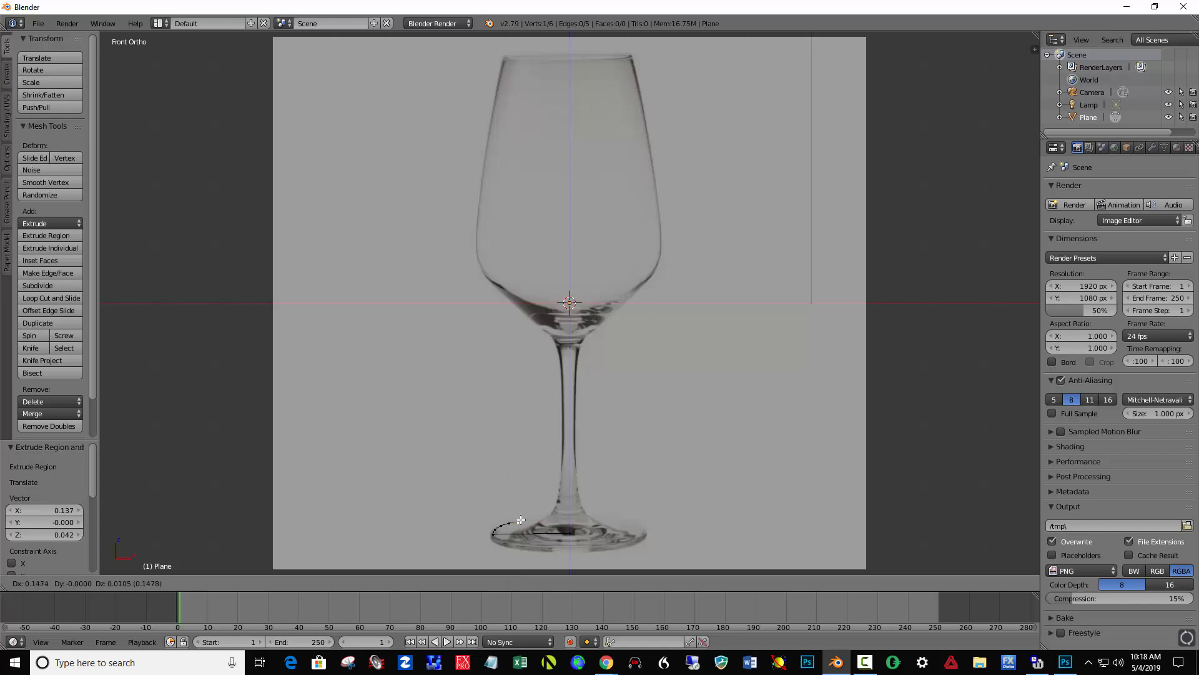
pyautogui.click(524, 519)
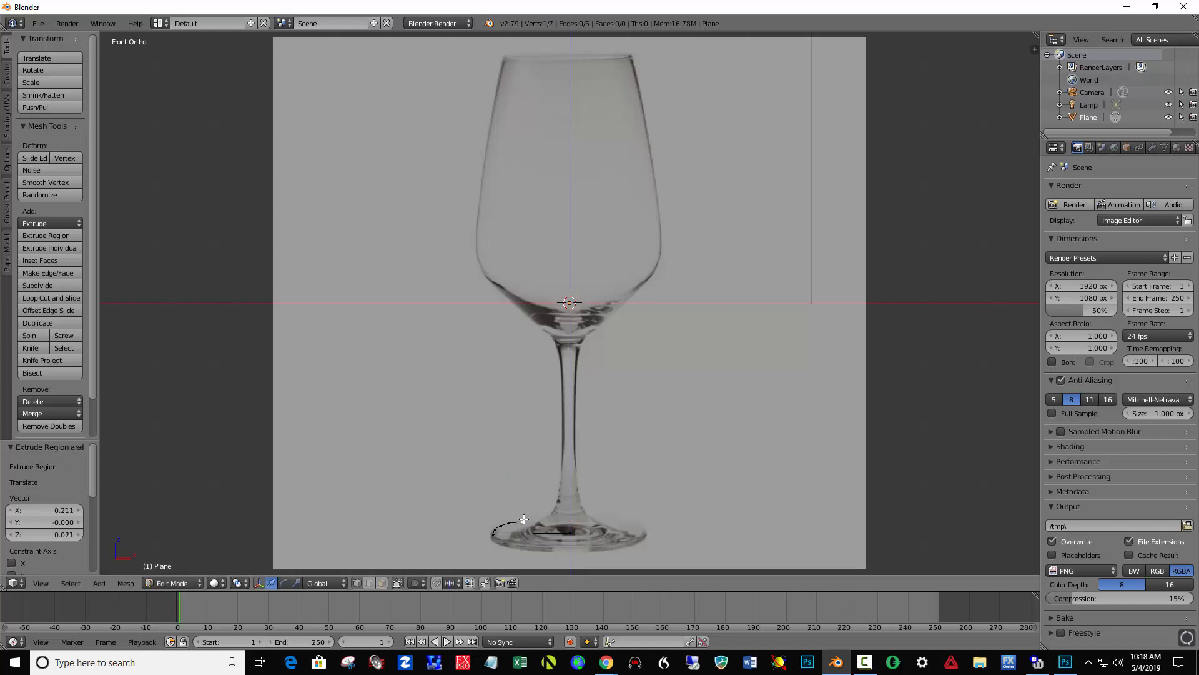
pyautogui.press('e')
pyautogui.click(537, 518)
pyautogui.press('e')
pyautogui.click(541, 518)
pyautogui.press('e')
pyautogui.click(547, 516)
pyautogui.press('e')
pyautogui.click(549, 516)
# Extrude vertices up the stem's flared base and along its left edge to just below the bowl
pyautogui.press('e')
pyautogui.click(556, 509)
pyautogui.press('e')
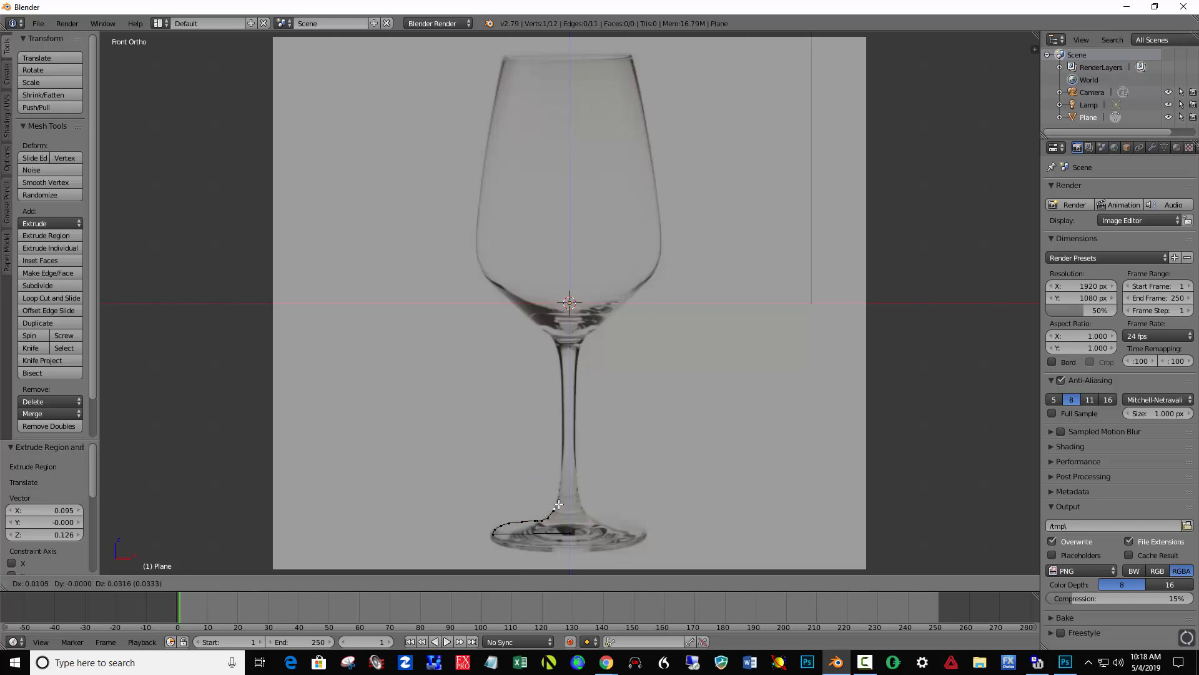
pyautogui.click(559, 502)
pyautogui.press('e')
pyautogui.click(562, 492)
pyautogui.press('e')
pyautogui.click(563, 468)
pyautogui.press('e')
pyautogui.click(565, 437)
pyautogui.press('e')
pyautogui.click(566, 396)
pyautogui.press('e')
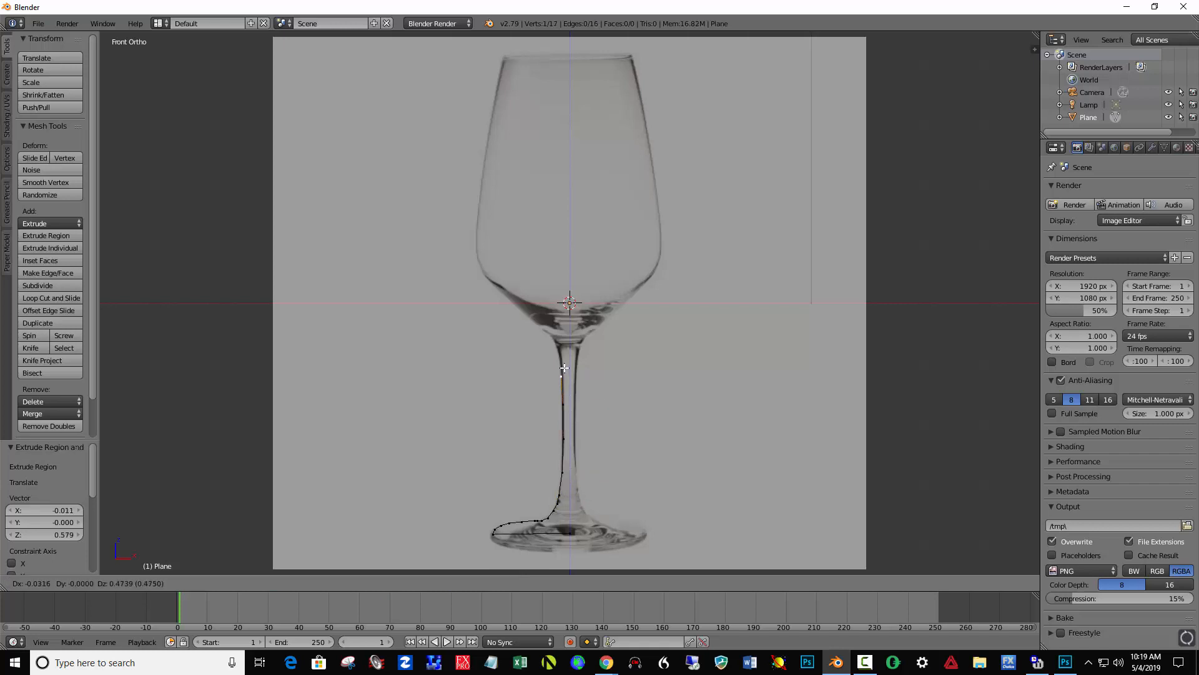
pyautogui.click(564, 364)
# Continue extruding vertices from the stem top along the bowl's lower left curve to its widest point
pyautogui.press('e')
pyautogui.click(562, 332)
pyautogui.press('e')
pyautogui.click(552, 315)
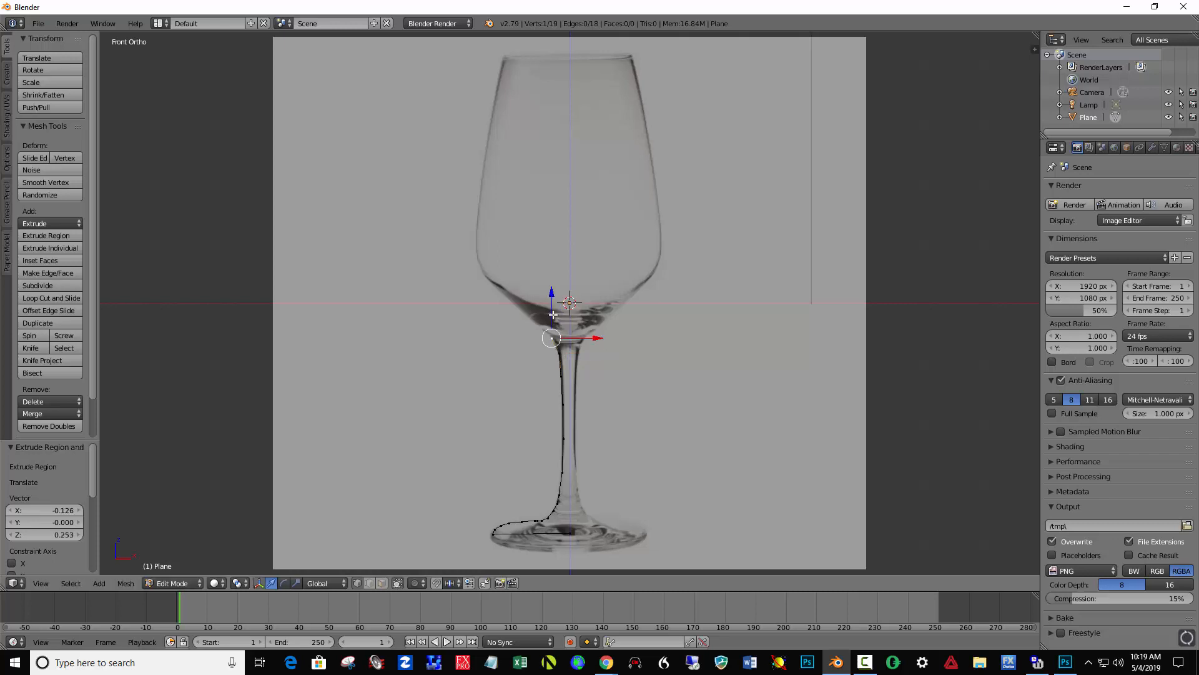
pyautogui.press('e')
pyautogui.click(550, 311)
pyautogui.press('e')
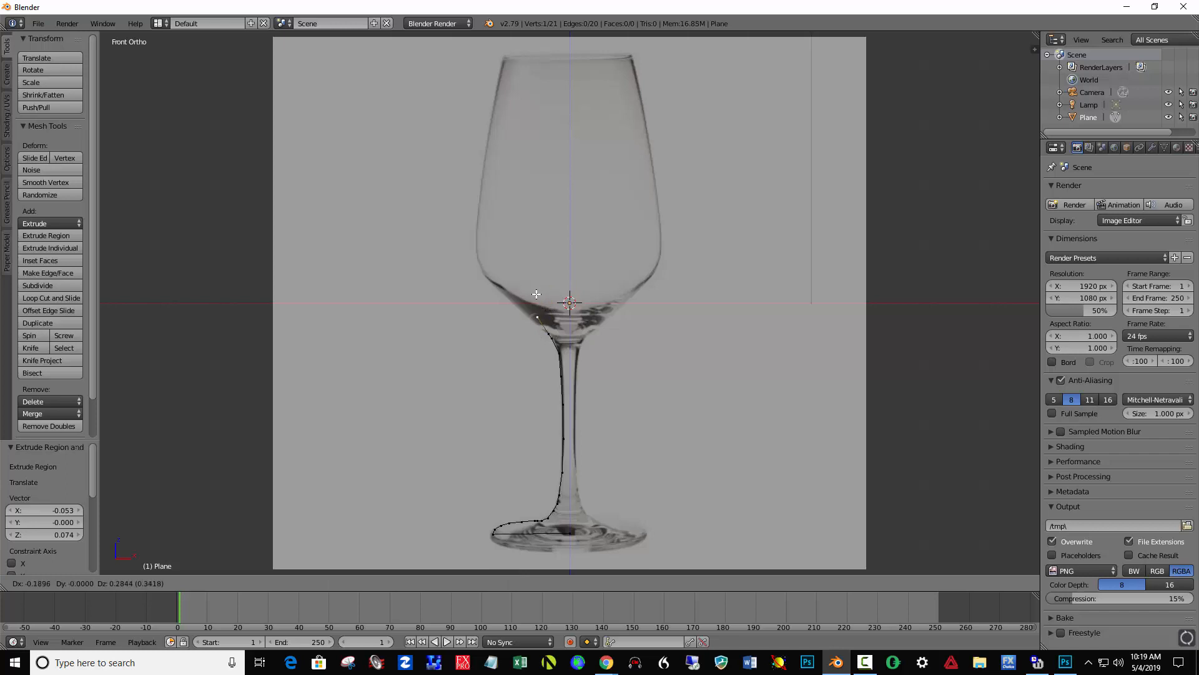
pyautogui.click(534, 297)
pyautogui.press('e')
pyautogui.click(519, 270)
pyautogui.press('e')
pyautogui.click(490, 247)
pyautogui.press('e')
pyautogui.click(483, 226)
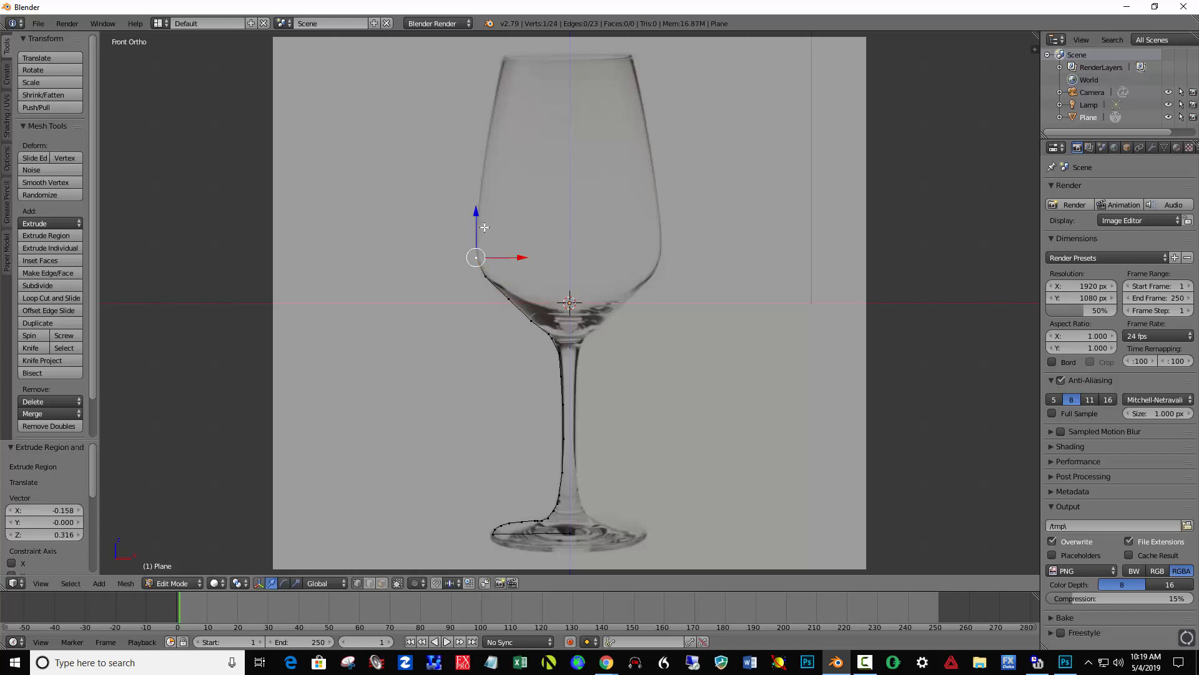
# Extrude vertices up the bowl's outer left side to the rim
pyautogui.press('e')
pyautogui.click(486, 191)
pyautogui.press('e')
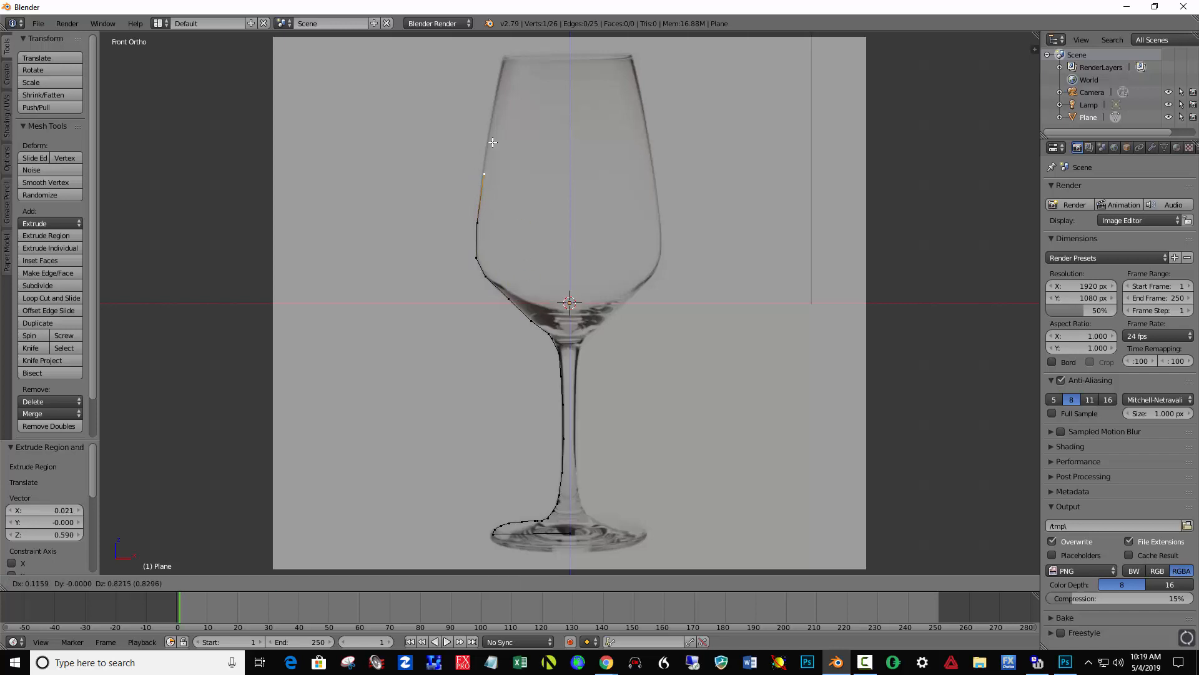
pyautogui.click(491, 143)
pyautogui.press('e')
pyautogui.click(525, 45)
pyautogui.press('e')
pyautogui.click(531, 564)
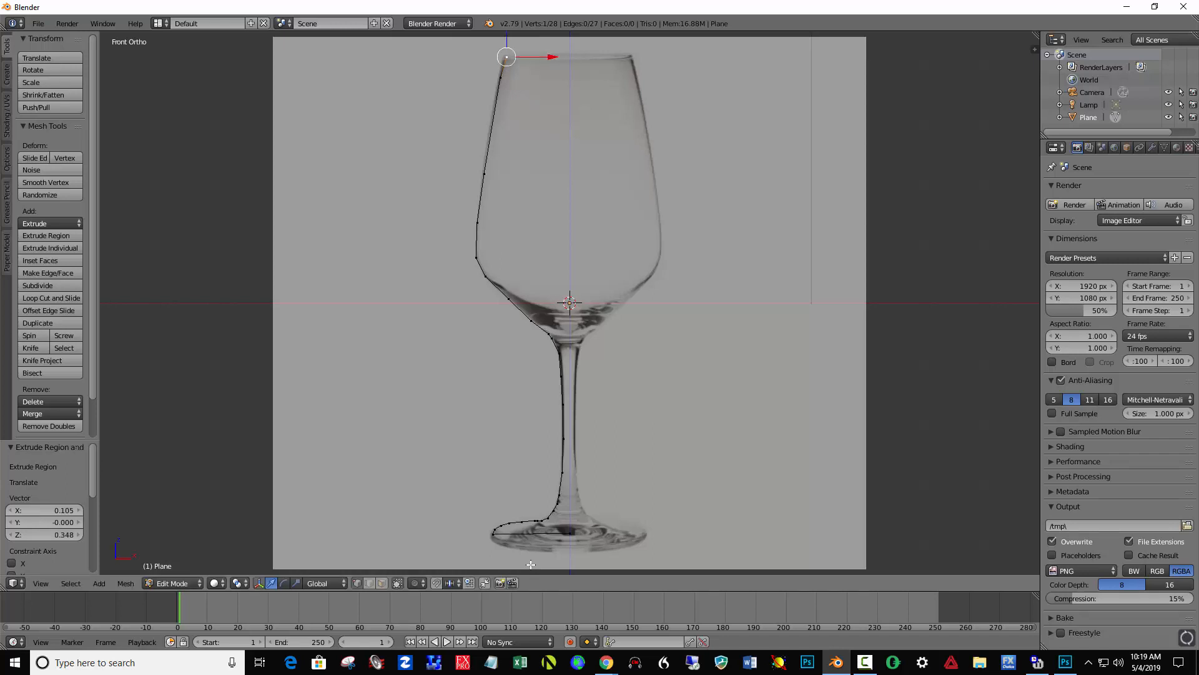
# Extrude a short edge inward at the rim for the glass thickness and trace the inner wall down to the bowl's widest point
pyautogui.press('e')
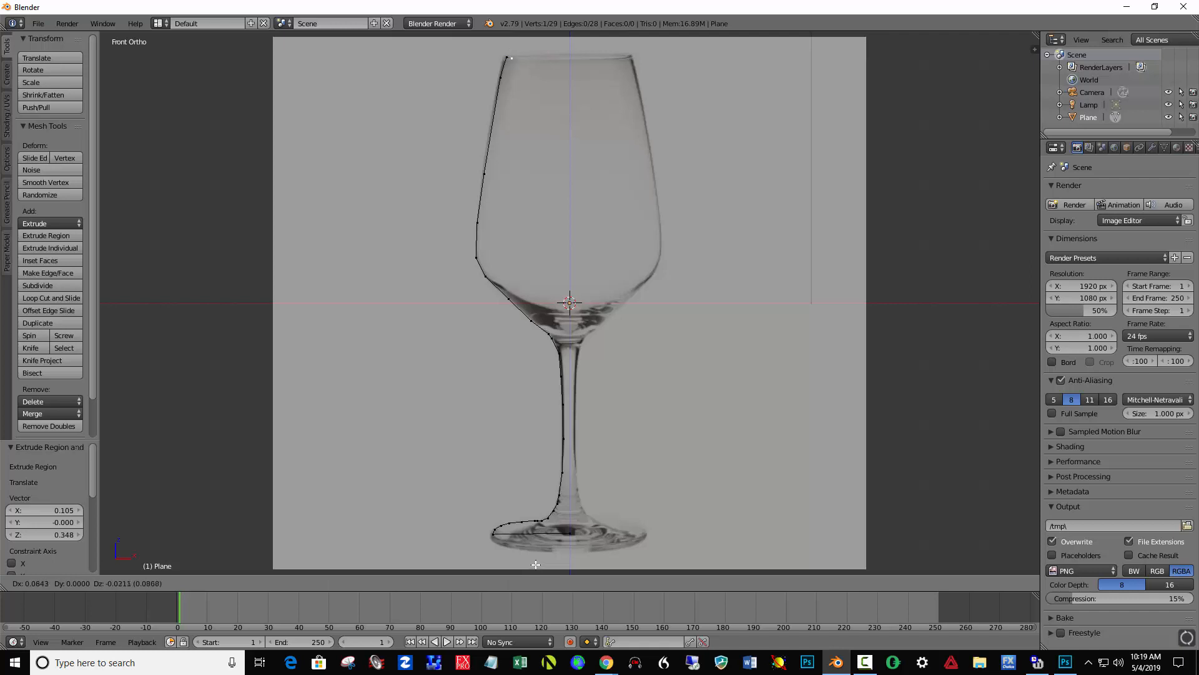
pyautogui.click(536, 565)
pyautogui.press('e')
pyautogui.click(528, 57)
pyautogui.press('e')
pyautogui.click(516, 133)
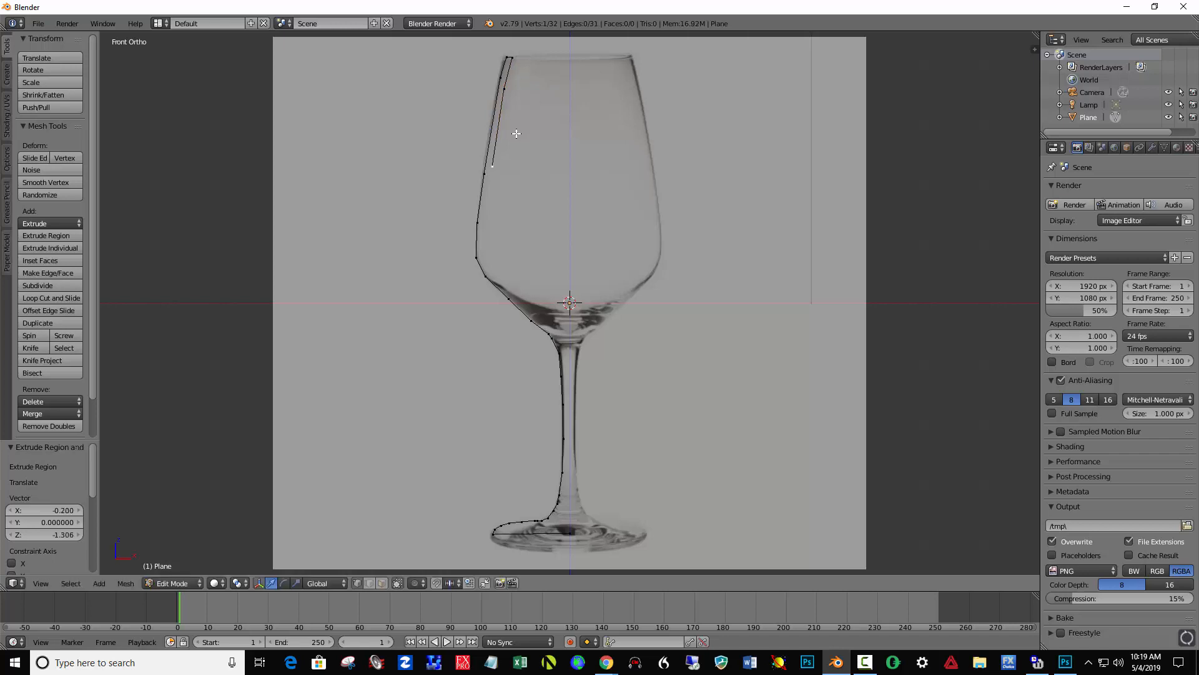
pyautogui.press('e')
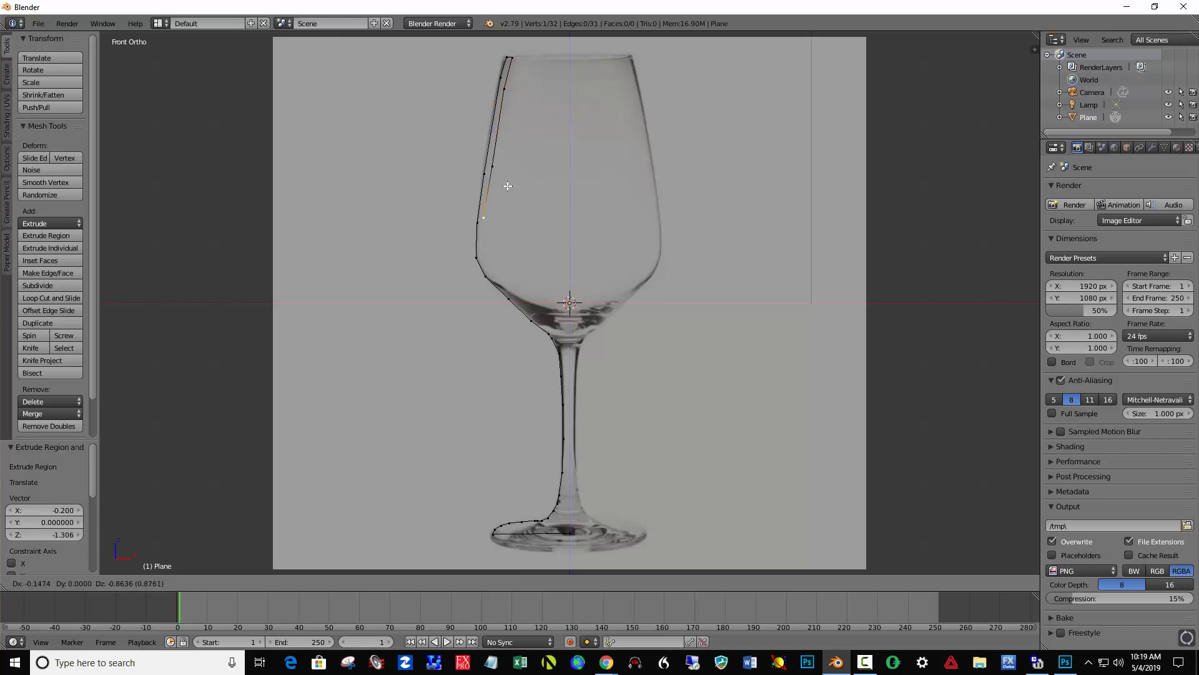
pyautogui.click(508, 186)
pyautogui.press('e')
pyautogui.click(506, 219)
# Extrude the inner profile along the bowl's bottom curve, ending at the glass's vertical centre axis
pyautogui.press('e')
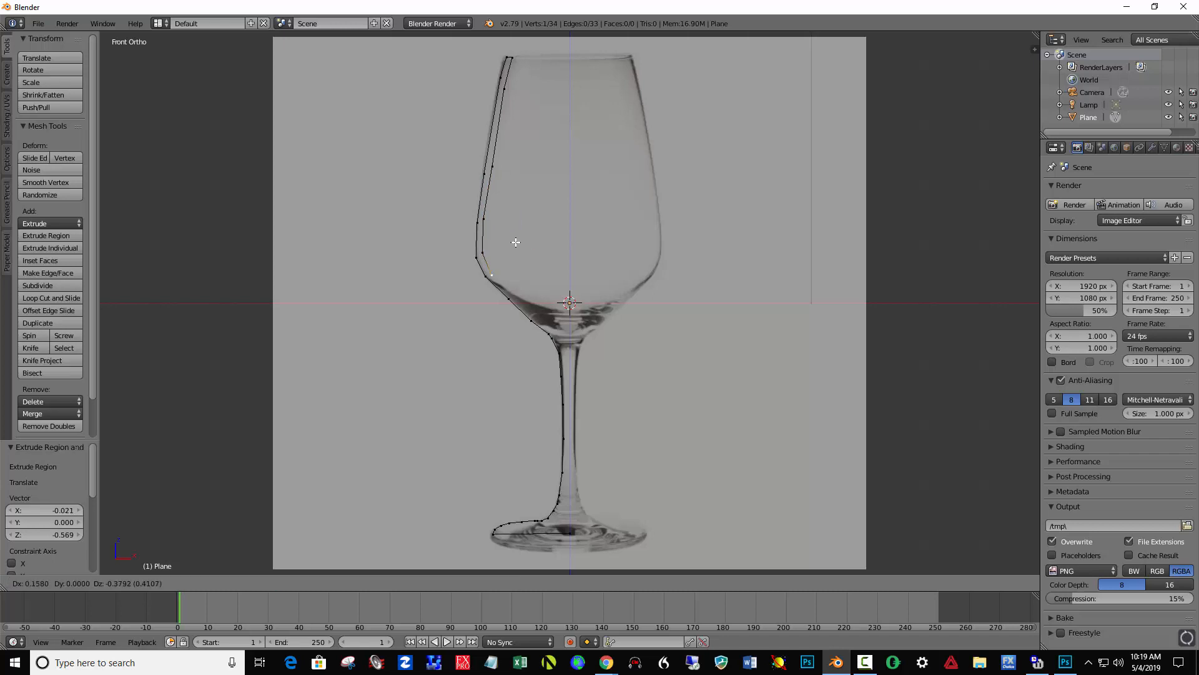
pyautogui.click(516, 242)
pyautogui.press('e')
pyautogui.click(537, 257)
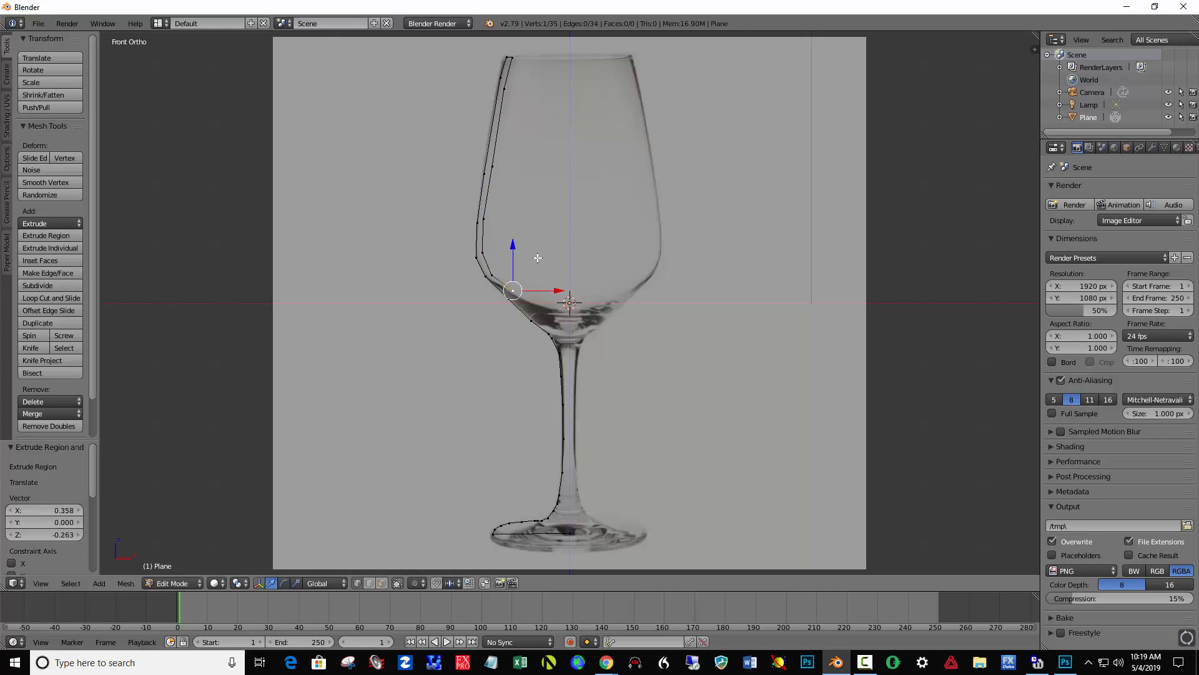
pyautogui.press('e')
pyautogui.click(555, 270)
pyautogui.press('e')
pyautogui.click(575, 279)
pyautogui.press('e')
pyautogui.press('e')
pyautogui.click(586, 283)
pyautogui.press('e')
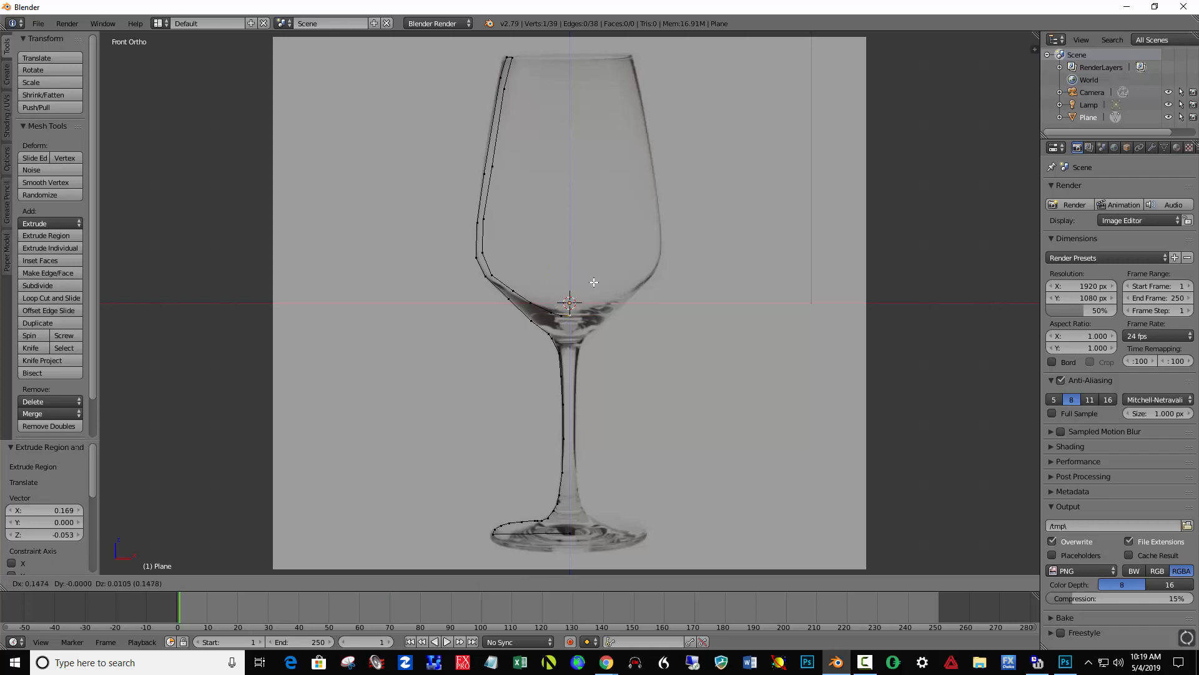
pyautogui.click(593, 282)
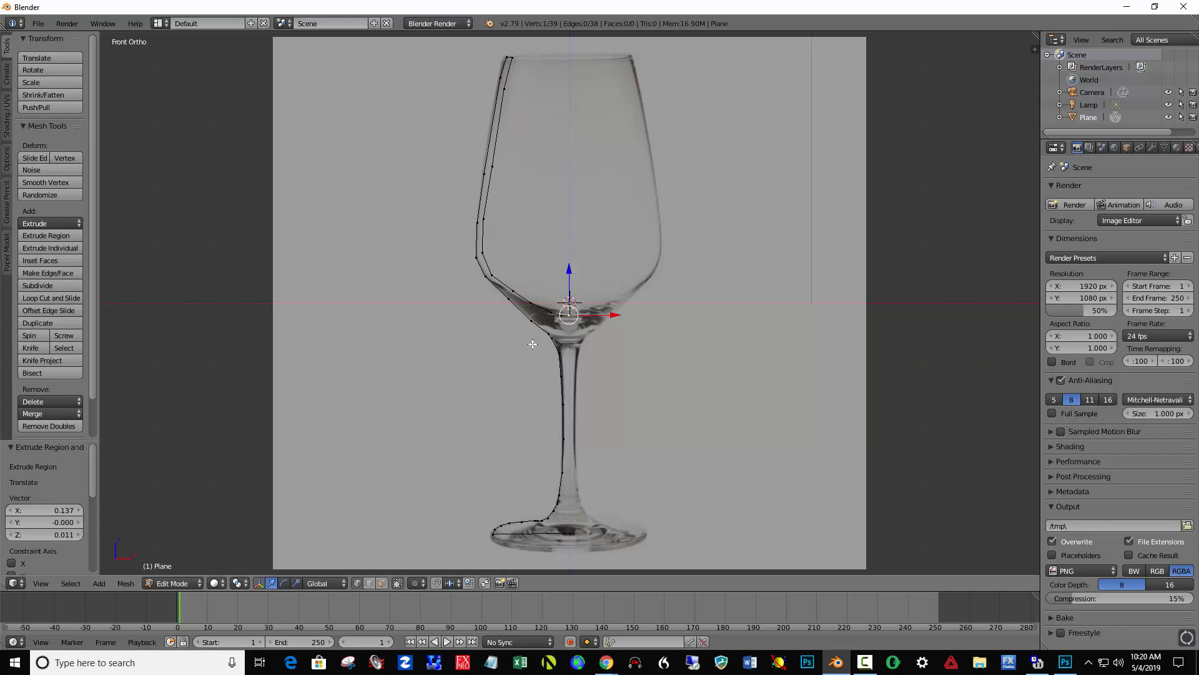
# Select the entire profile and apply Spin to it around the 3D cursor
pyautogui.press('a')
pyautogui.press('a')
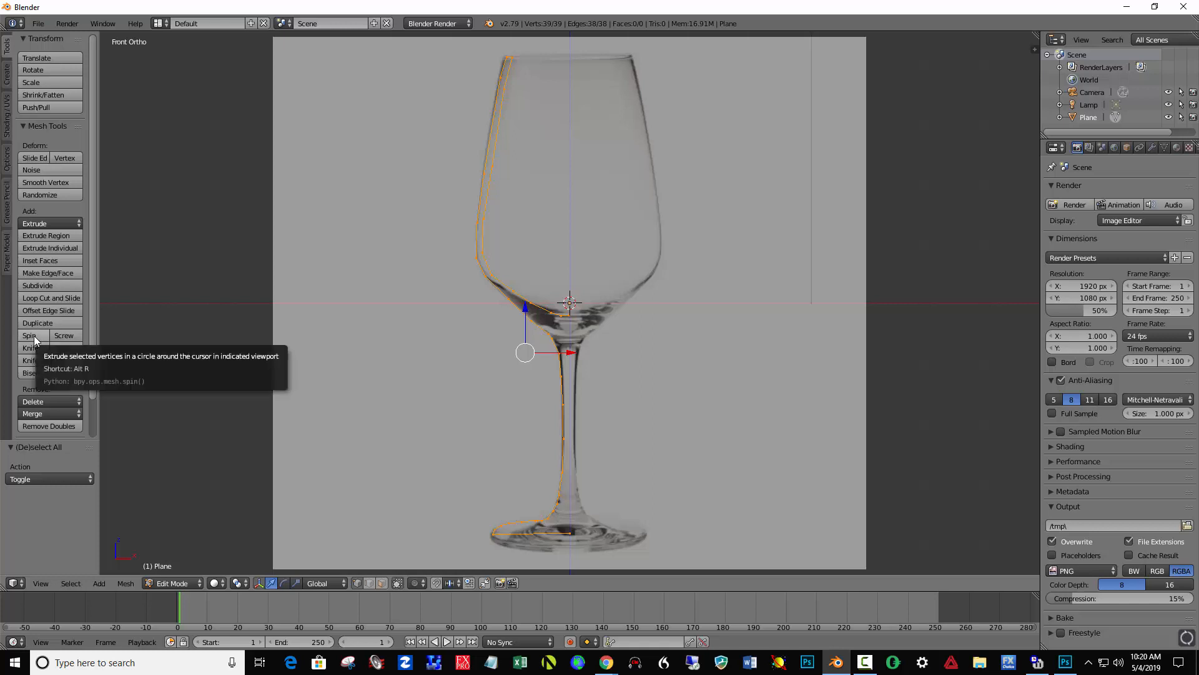
pyautogui.click(37, 125)
pyautogui.click(25, 127)
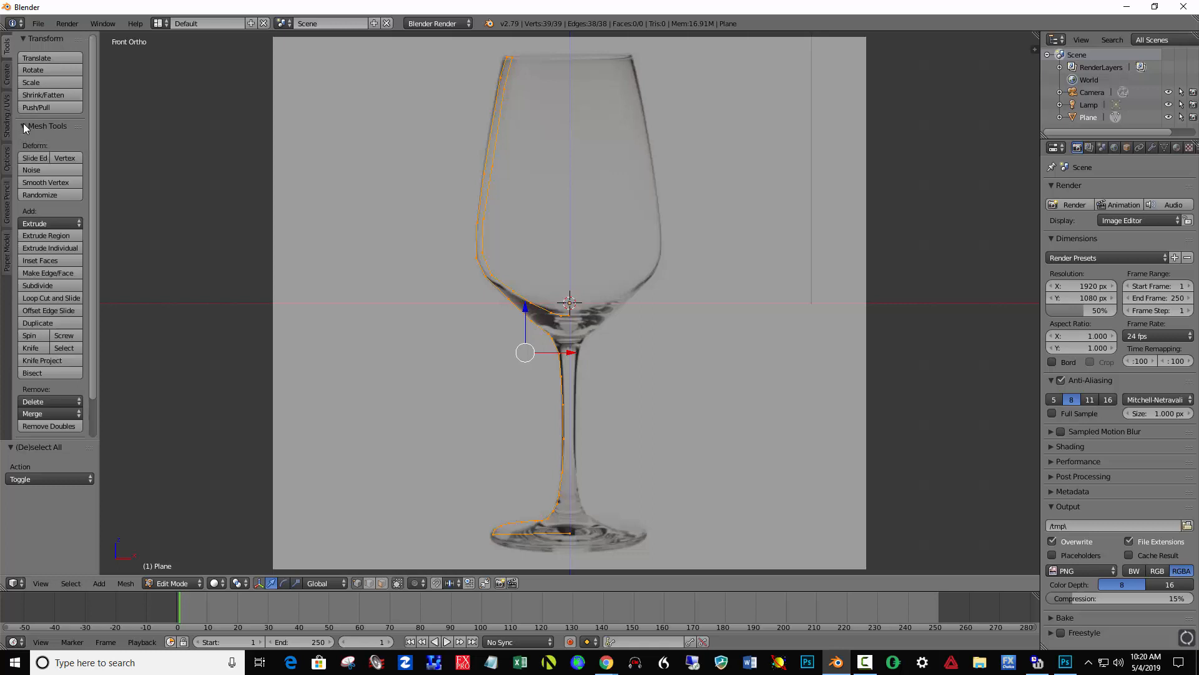
pyautogui.click(36, 337)
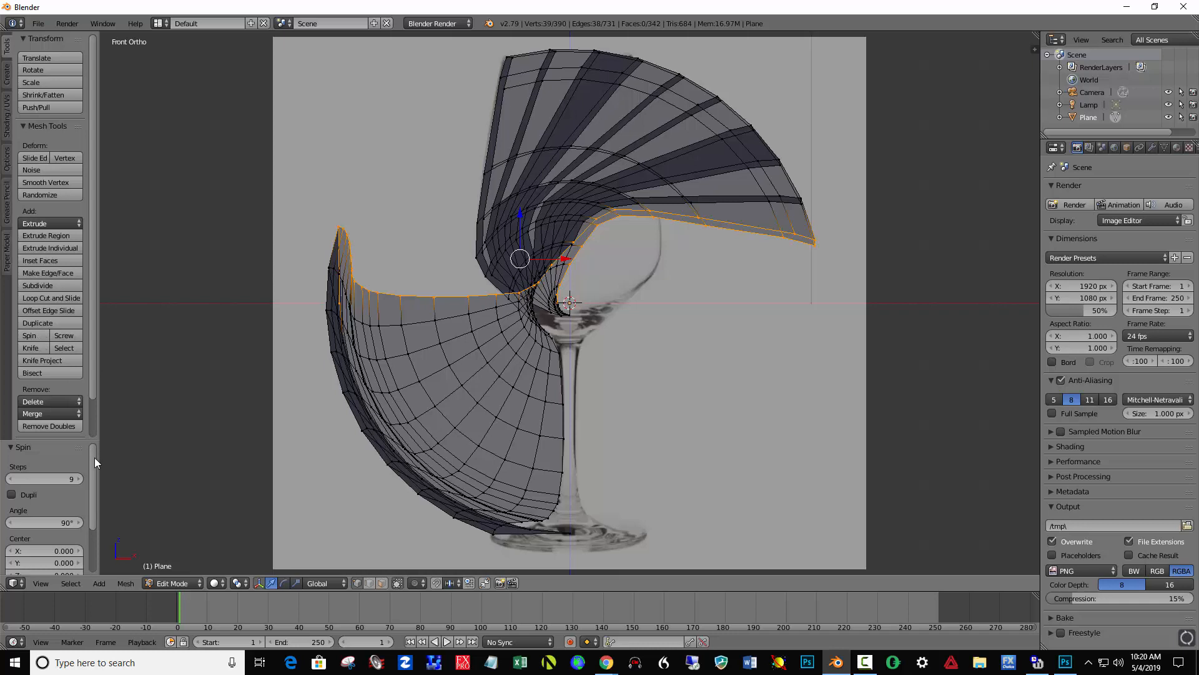
# Set the spin to 36 steps and an angle of 360°
pyautogui.click(62, 478)
pyautogui.write('36')
pyautogui.press('Return')
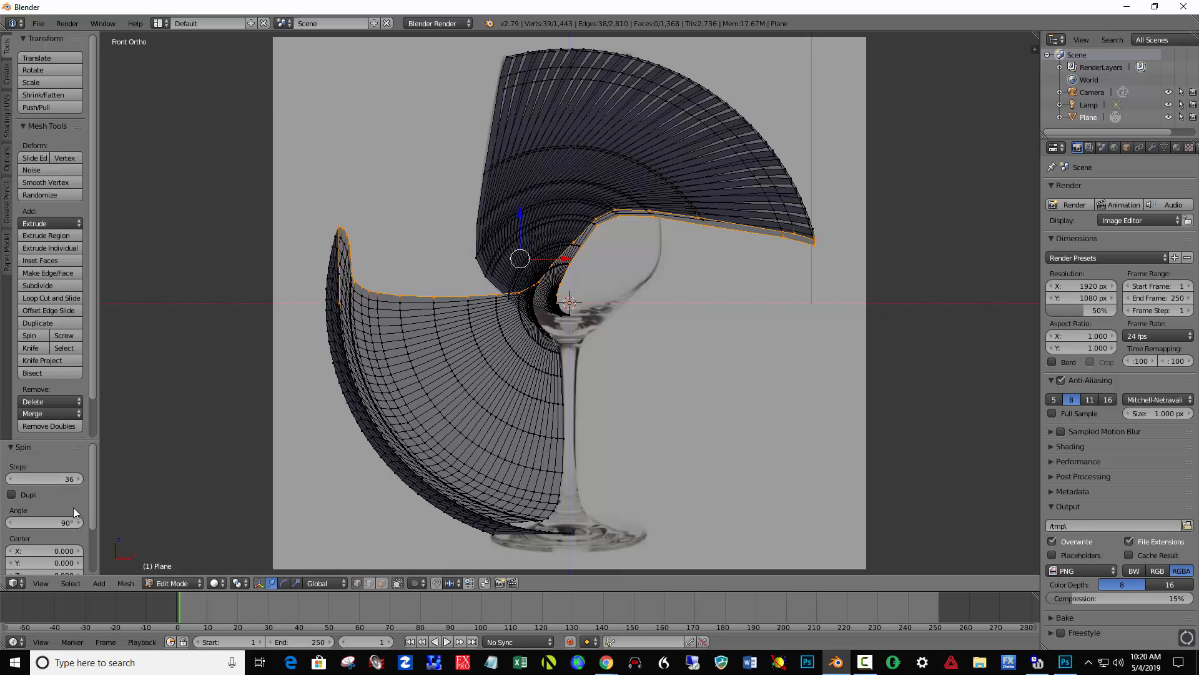
pyautogui.click(40, 523)
pyautogui.write('360')
pyautogui.press('Return')
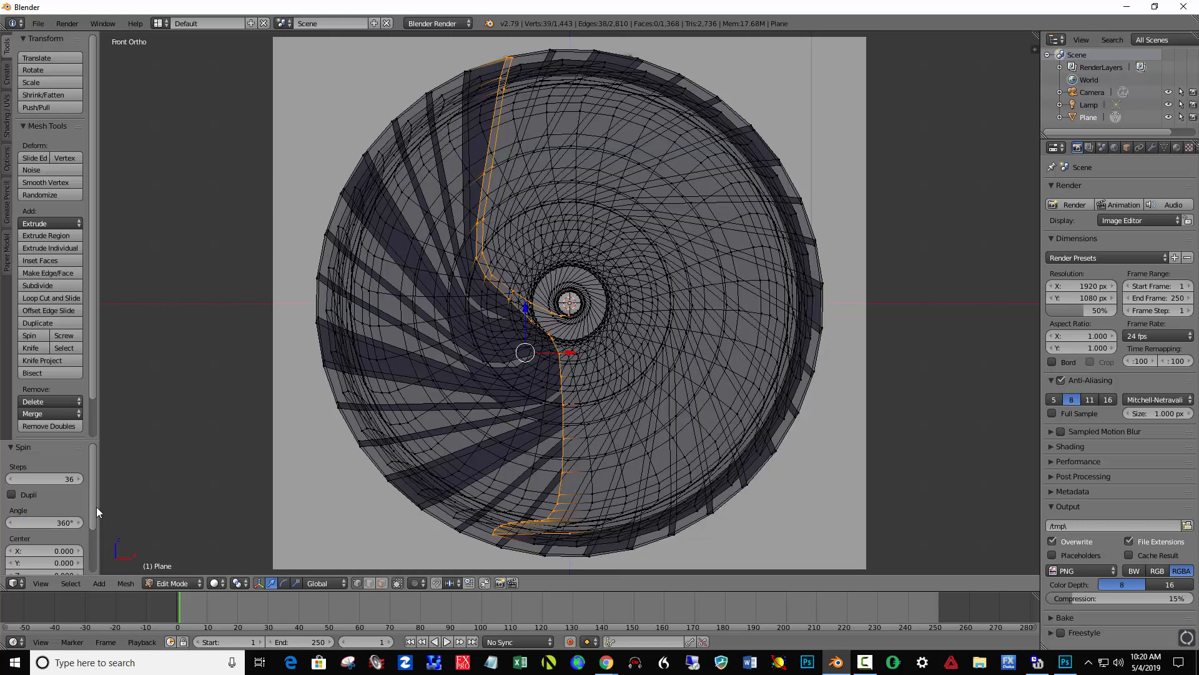
# Make the spin revolve around the Z axis by setting its axis values to Y 0 and Z 1
pyautogui.moveTo(95, 512); pyautogui.dragTo(97, 560)
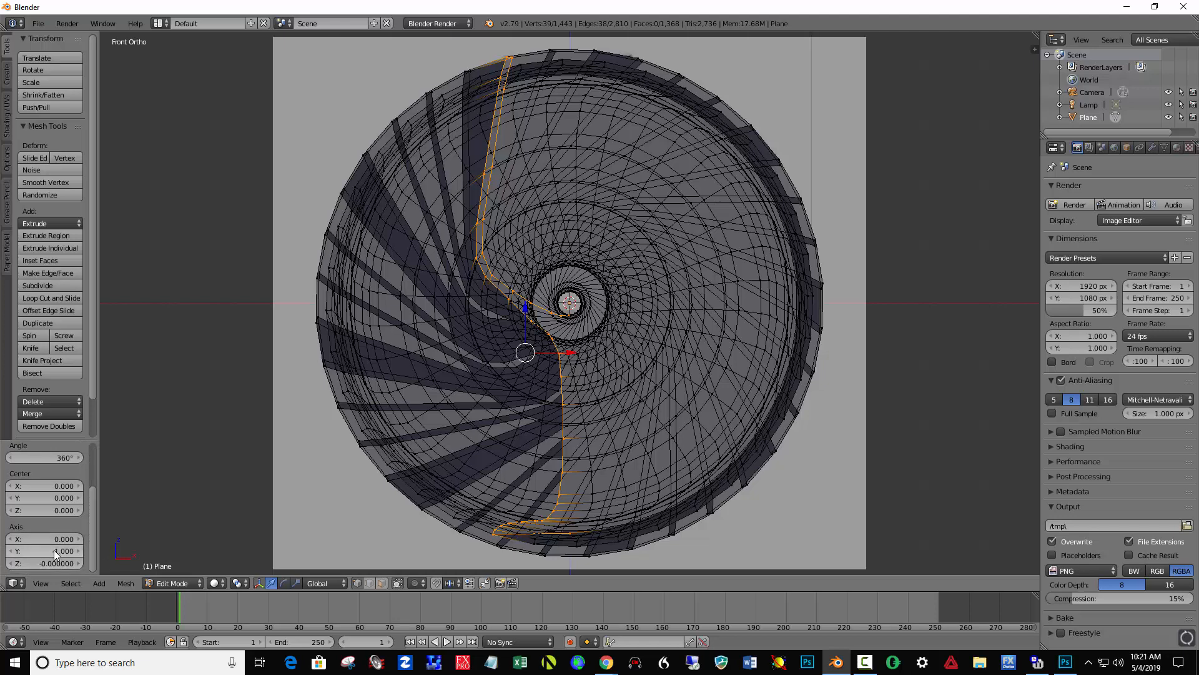
pyautogui.click(54, 550)
pyautogui.write('0')
pyautogui.press('Return')
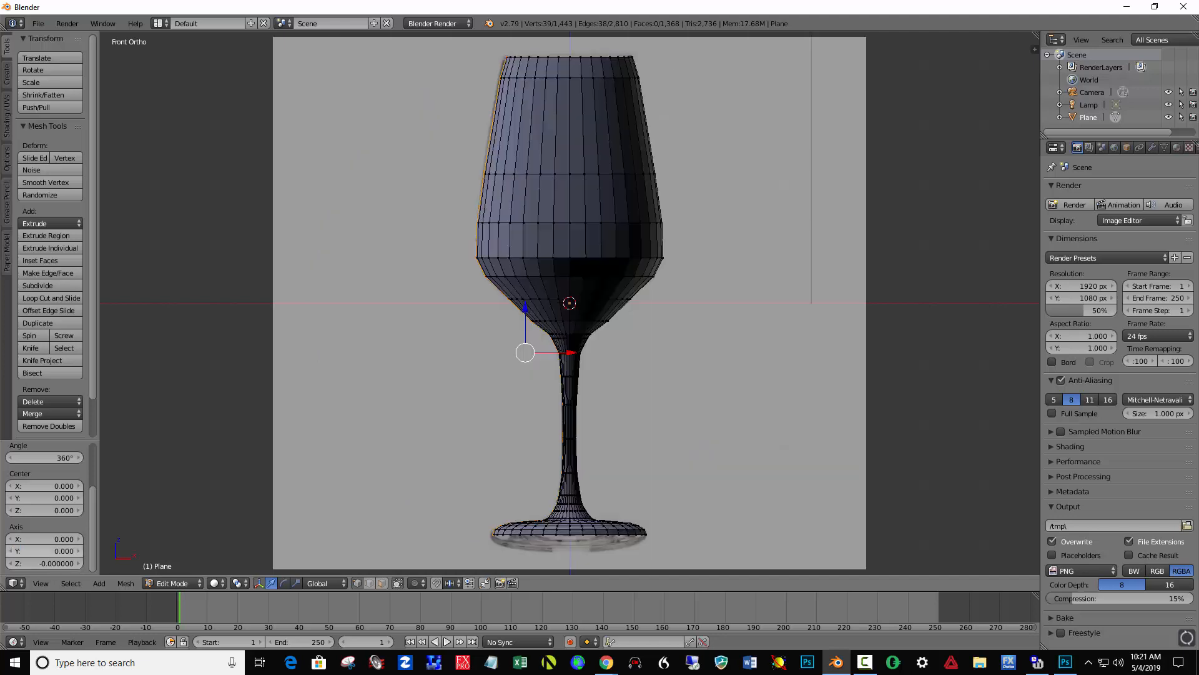
pyautogui.click(55, 562)
pyautogui.write('1')
pyautogui.press('Return')
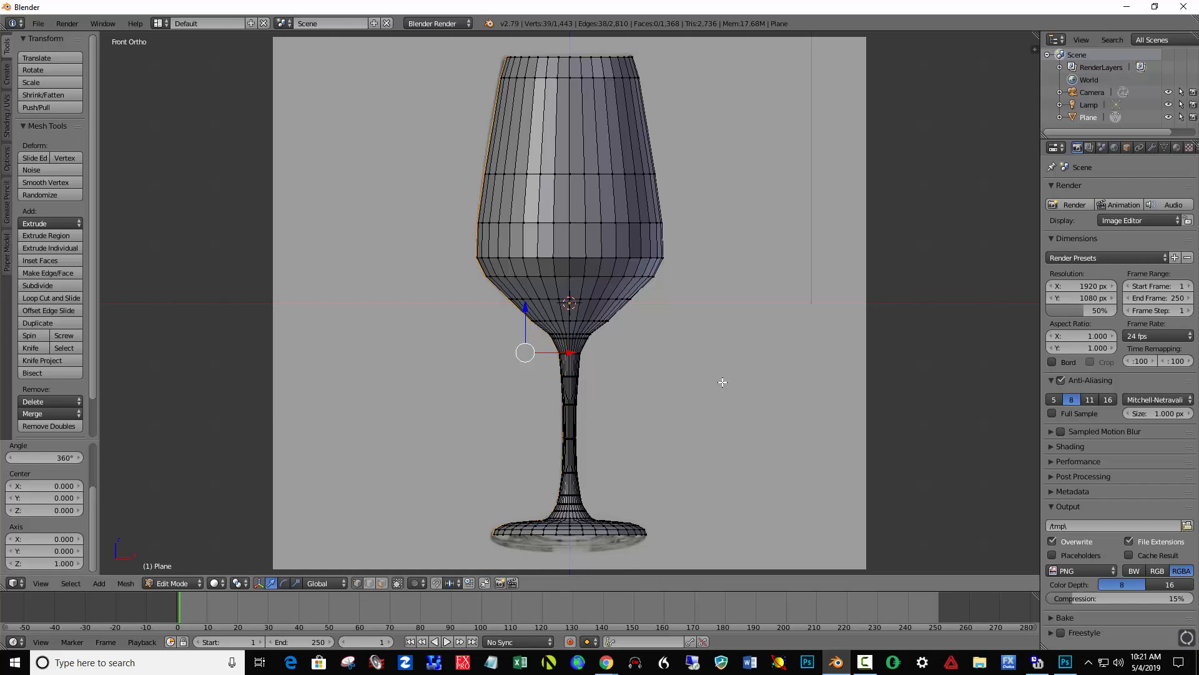
# Switch to Object Mode and select the wine glass
pyautogui.click(196, 583)
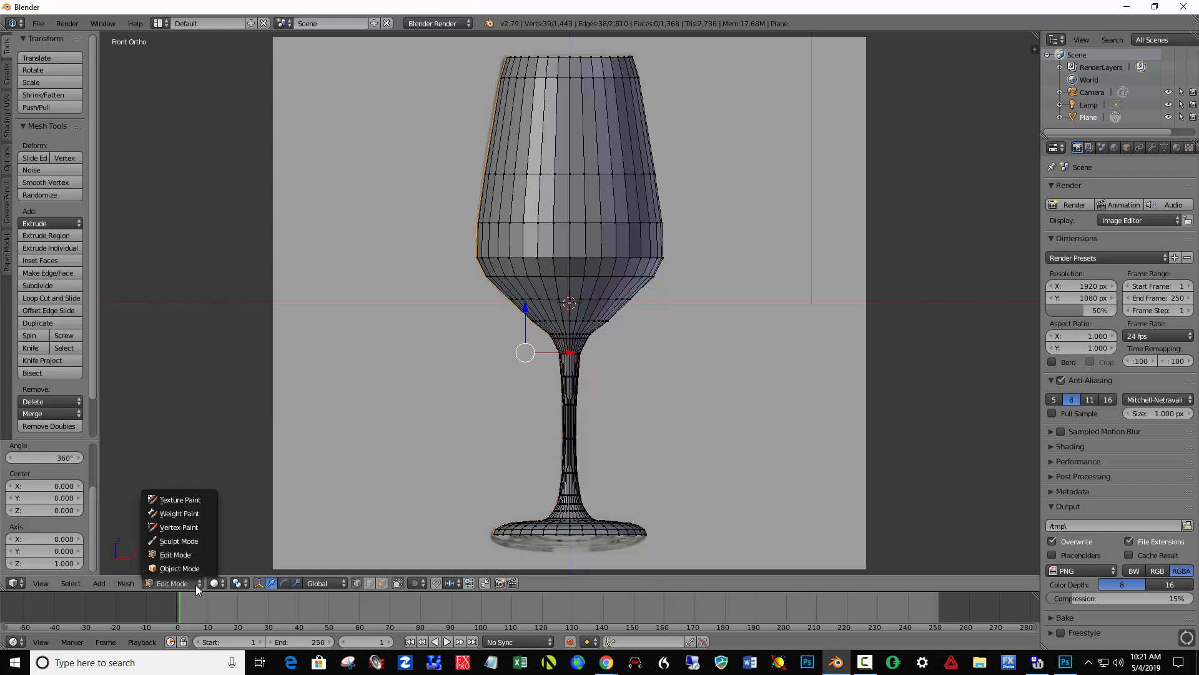
pyautogui.click(186, 568)
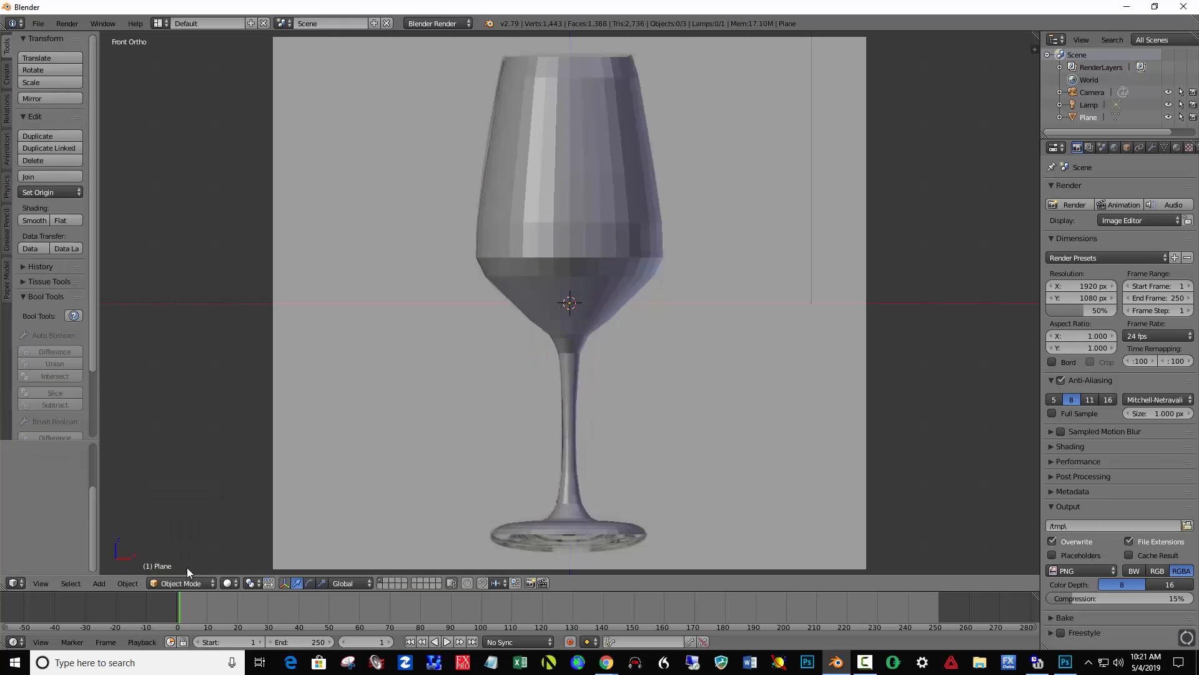
pyautogui.rightClick(571, 236)
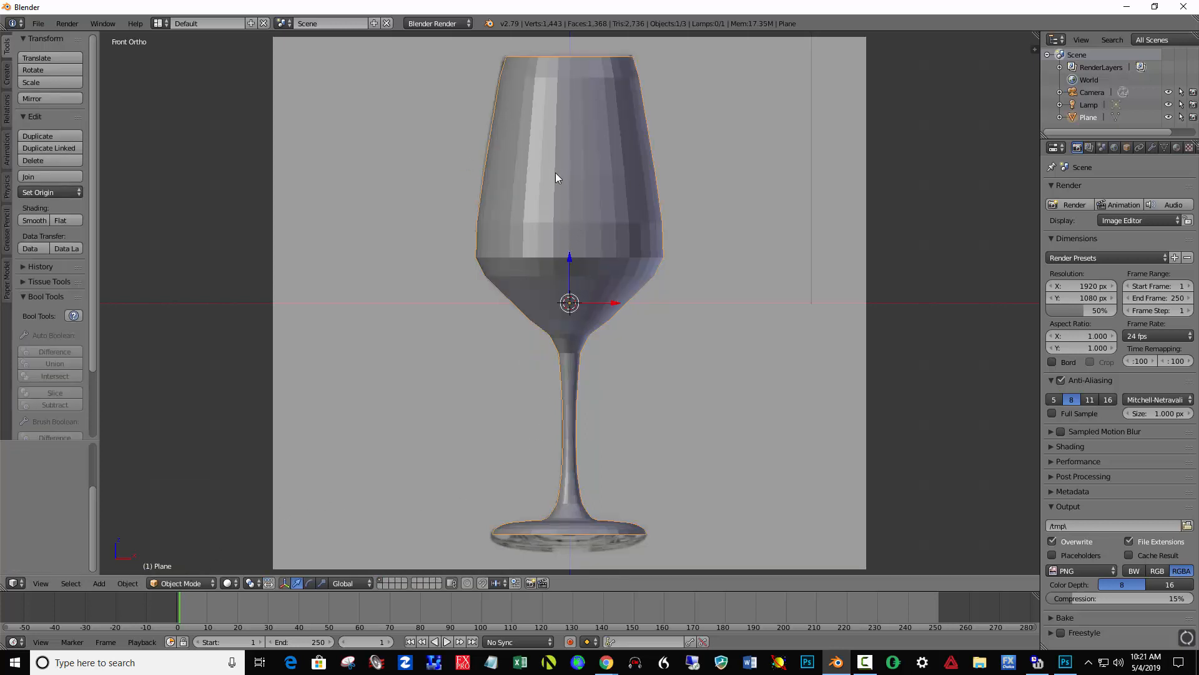
# Add a Subdivision Surface modifier to the glass and set its view subdivisions to 2
pyautogui.click(1151, 147)
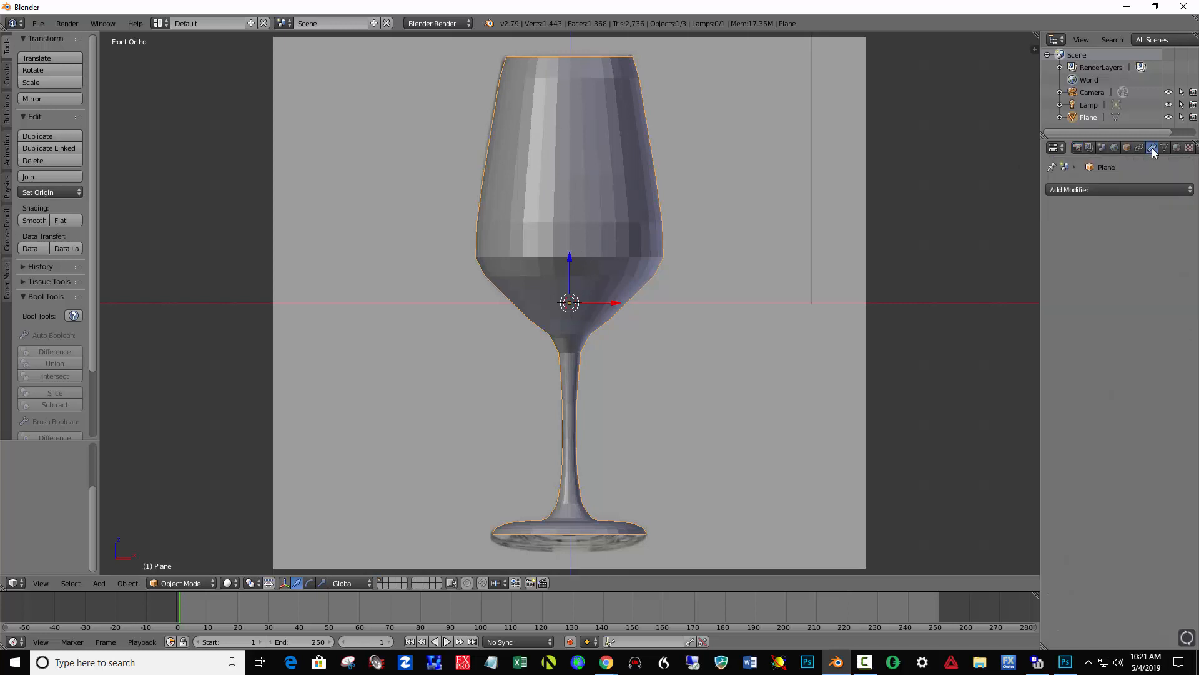
pyautogui.click(1107, 190)
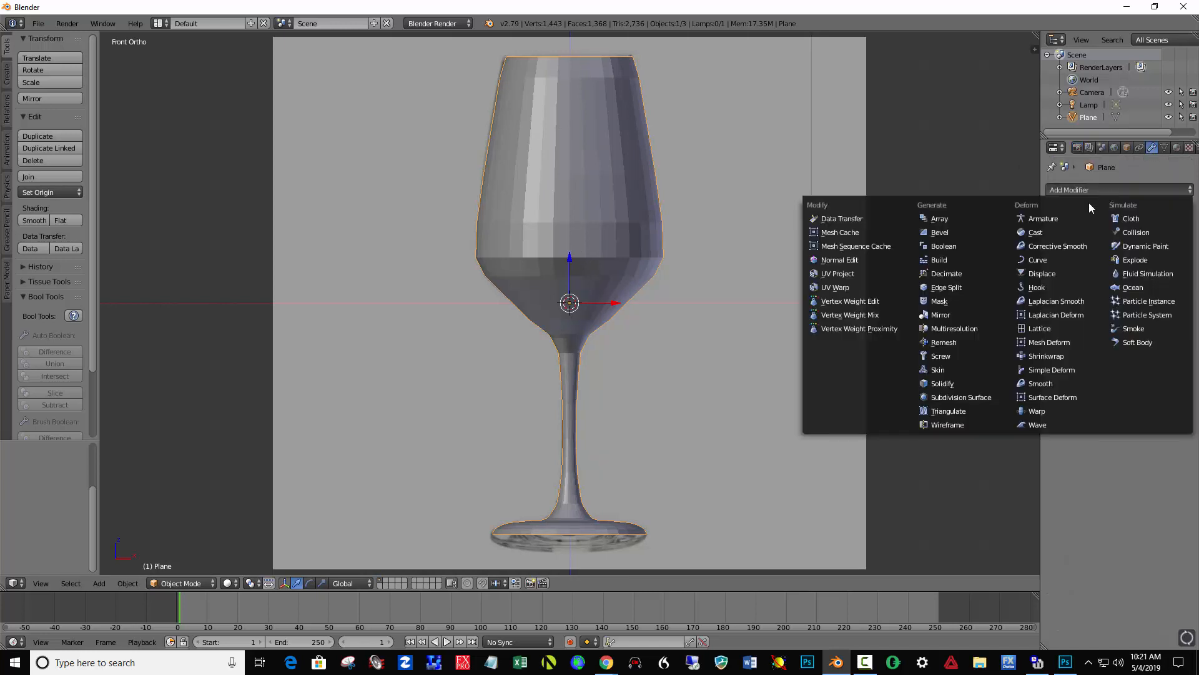
pyautogui.click(960, 397)
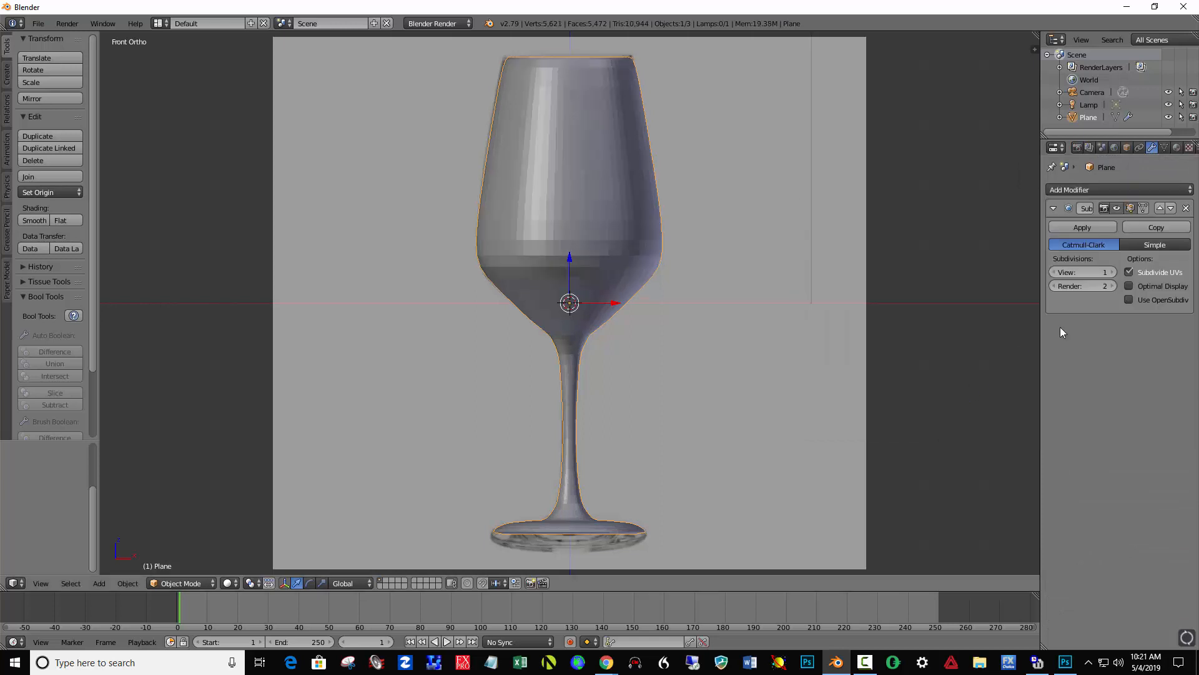
pyautogui.click(1112, 272)
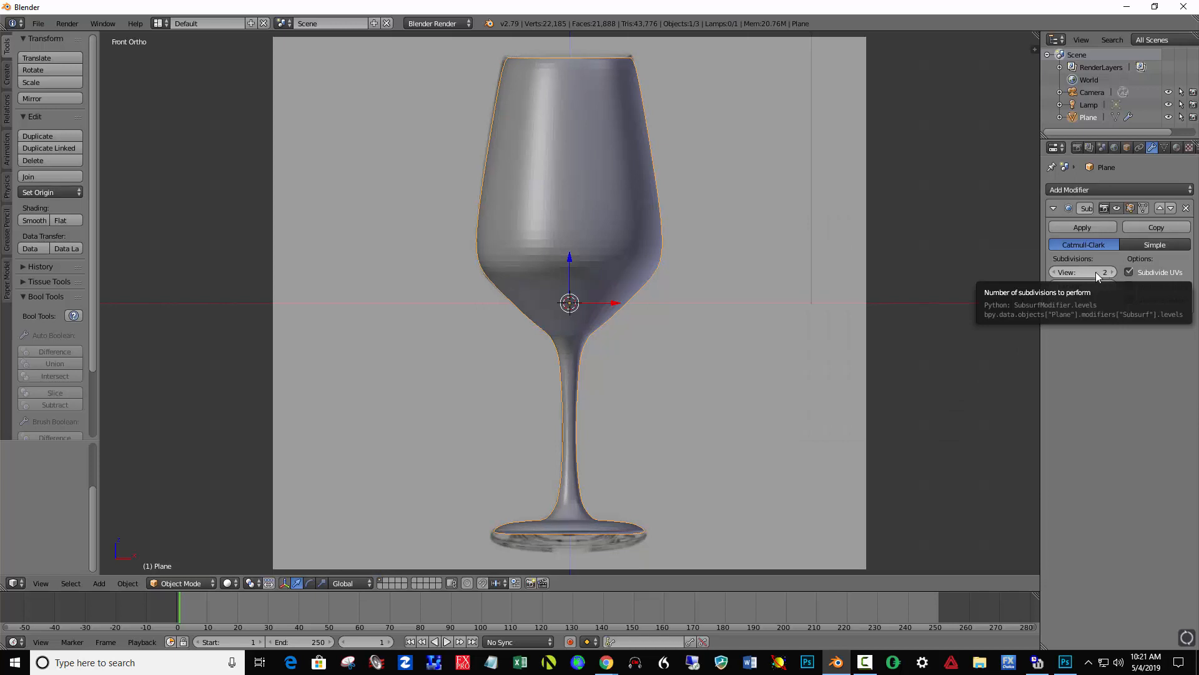
# Shade the wine glass smooth and apply its Subdivision Surface modifier
pyautogui.click(32, 219)
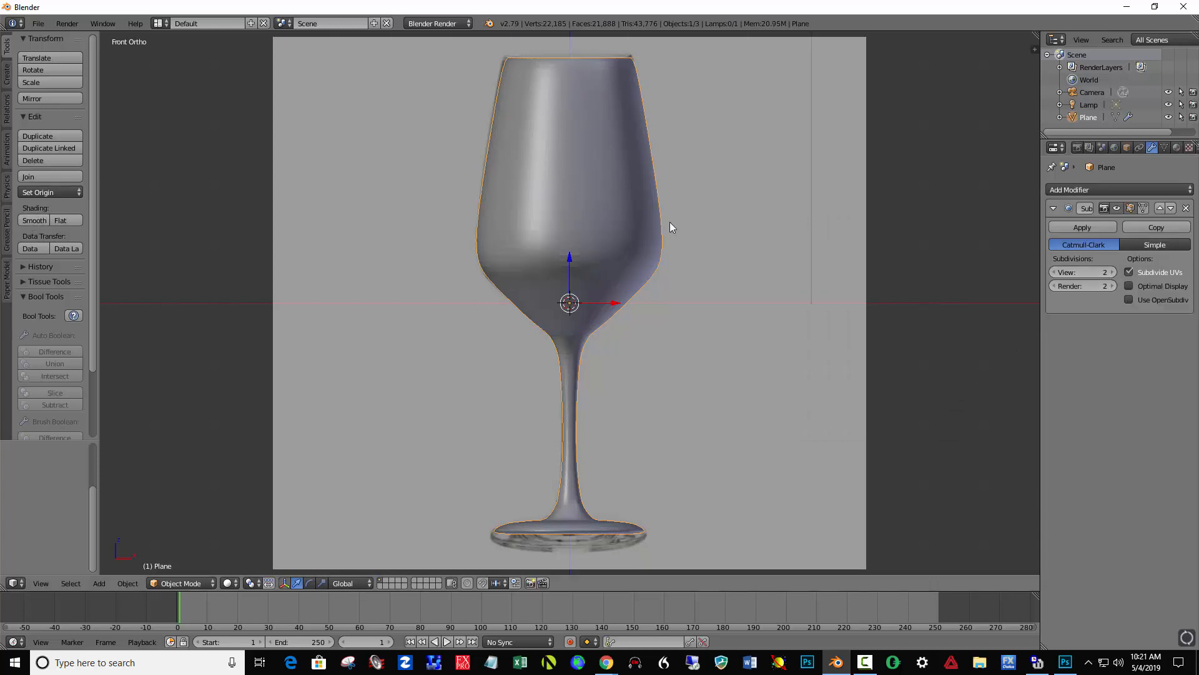
pyautogui.moveTo(669, 223); pyautogui.dragTo(617, 239, button='middle')
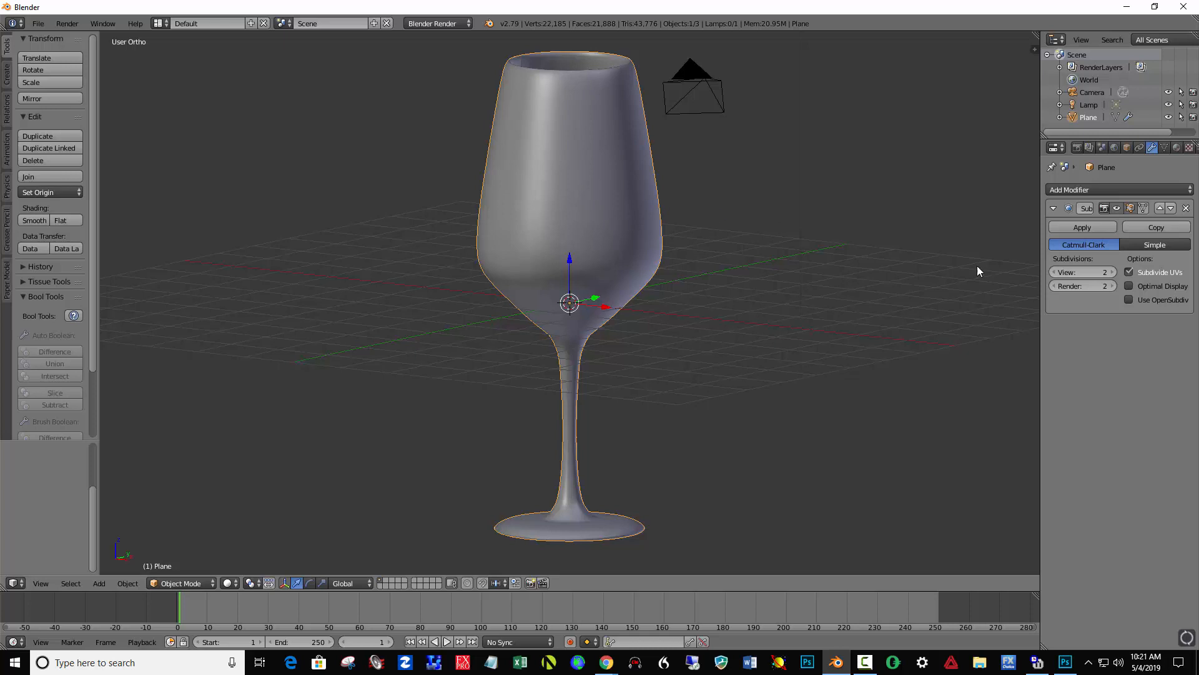
pyautogui.click(1066, 227)
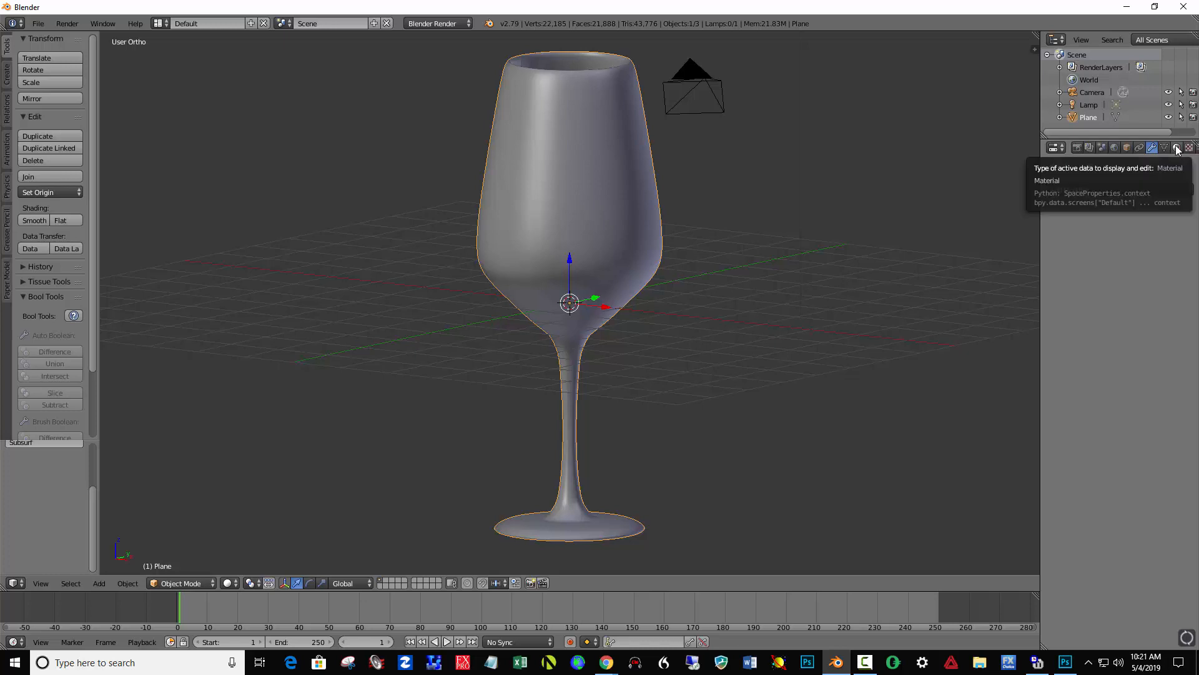
# Create a new material for the wine glass and switch the render engine to Cycles Render
pyautogui.click(1176, 147)
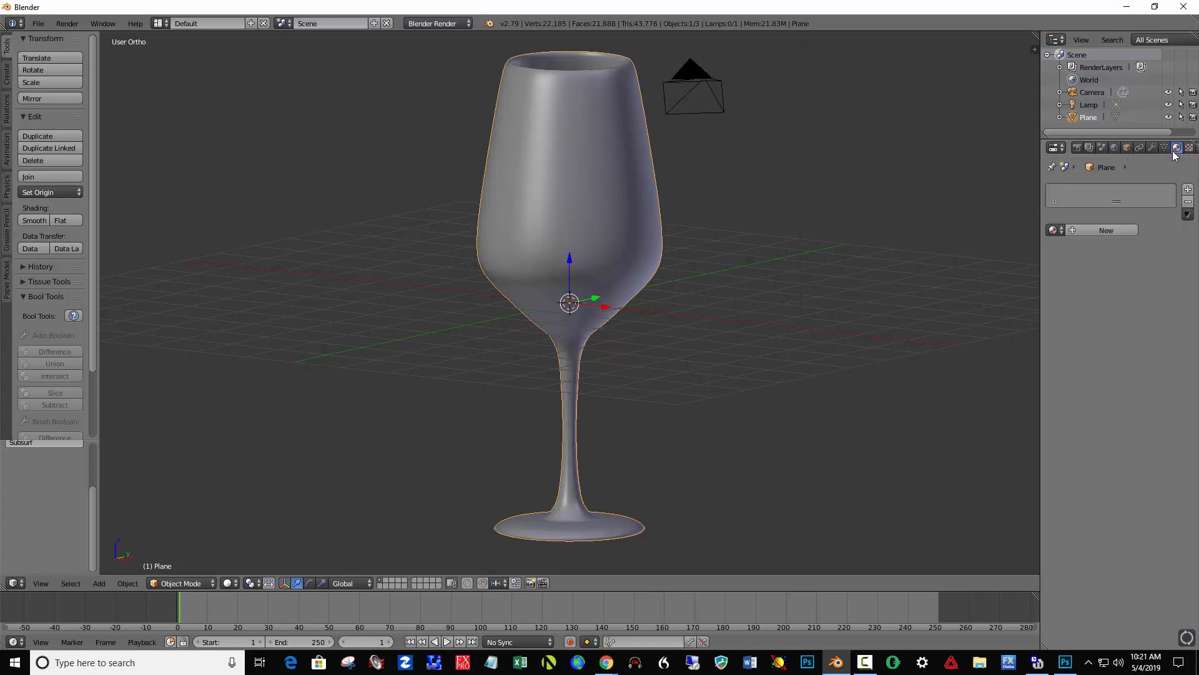
pyautogui.click(1105, 231)
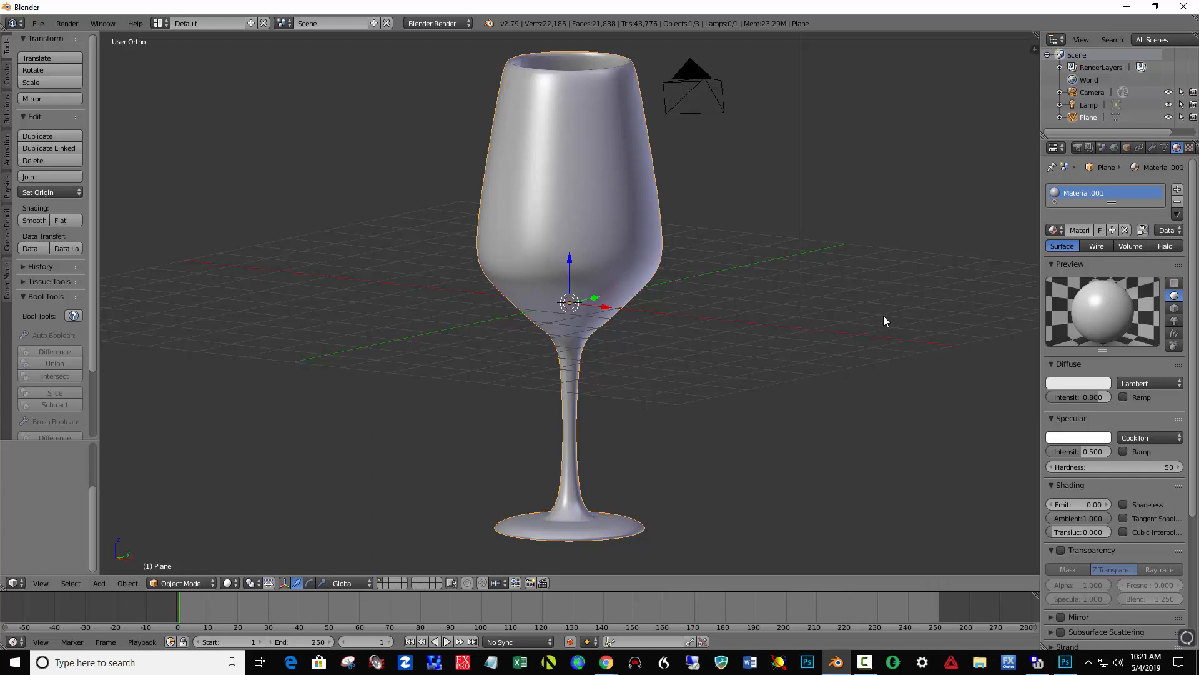
pyautogui.click(440, 23)
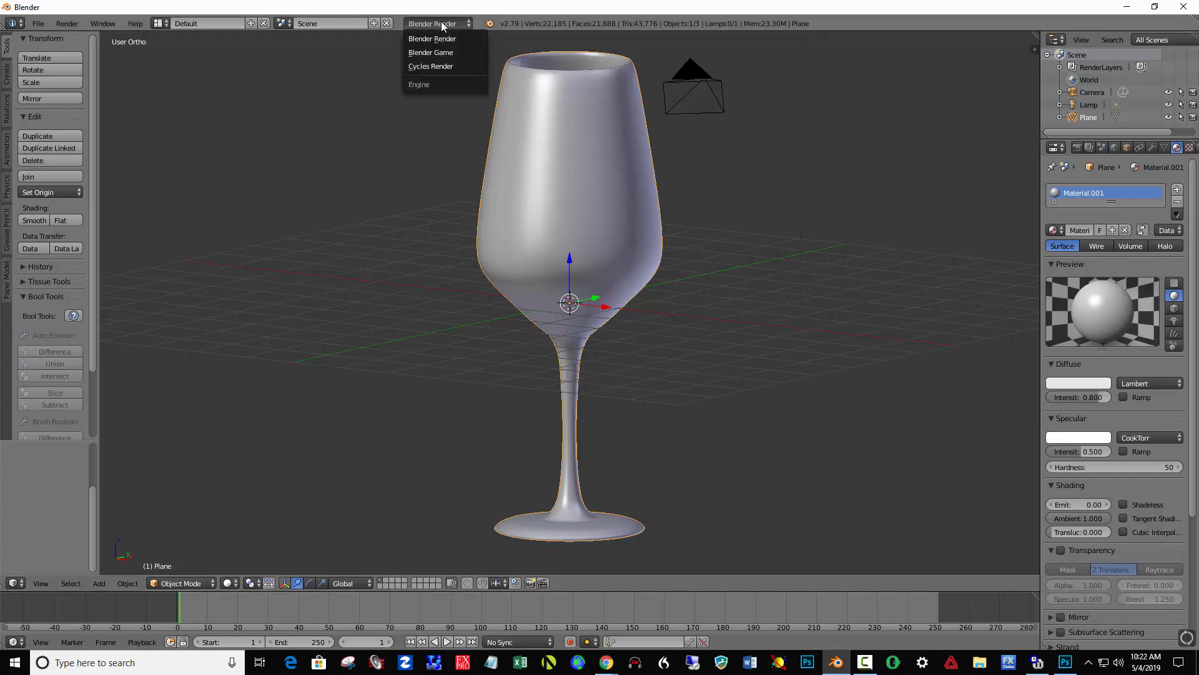
pyautogui.click(444, 66)
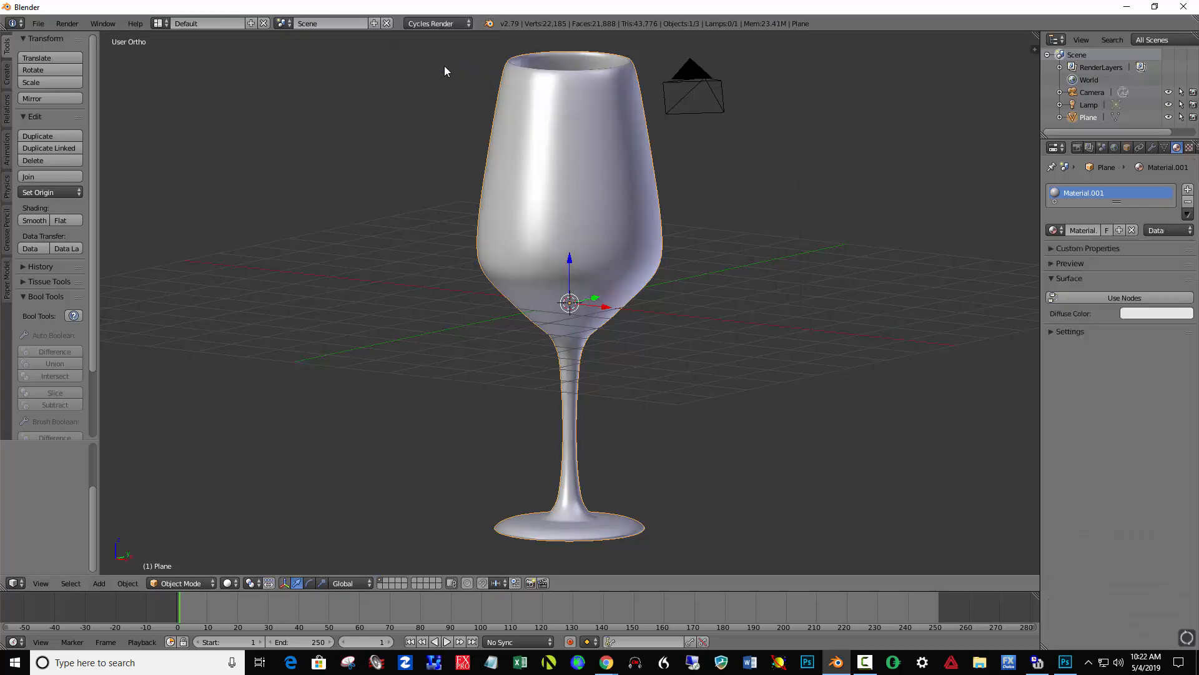
# Give the glass material a node-based Glass BSDF surface and brighten its colour to white
pyautogui.click(1113, 298)
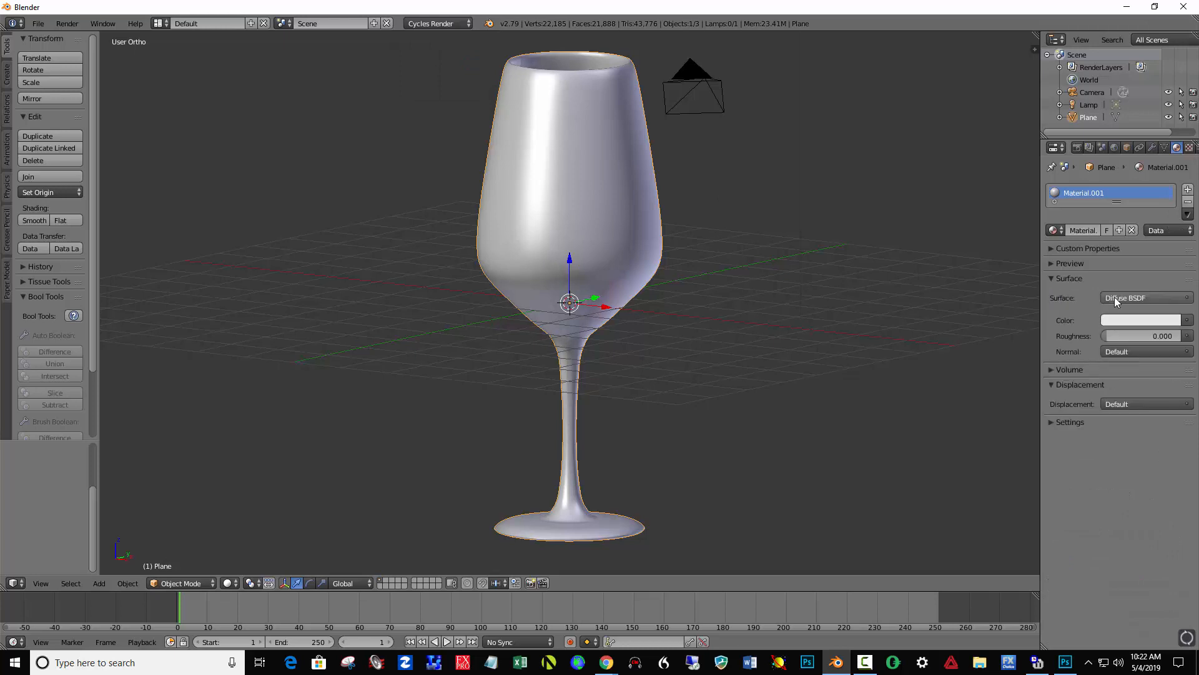
pyautogui.click(1114, 297)
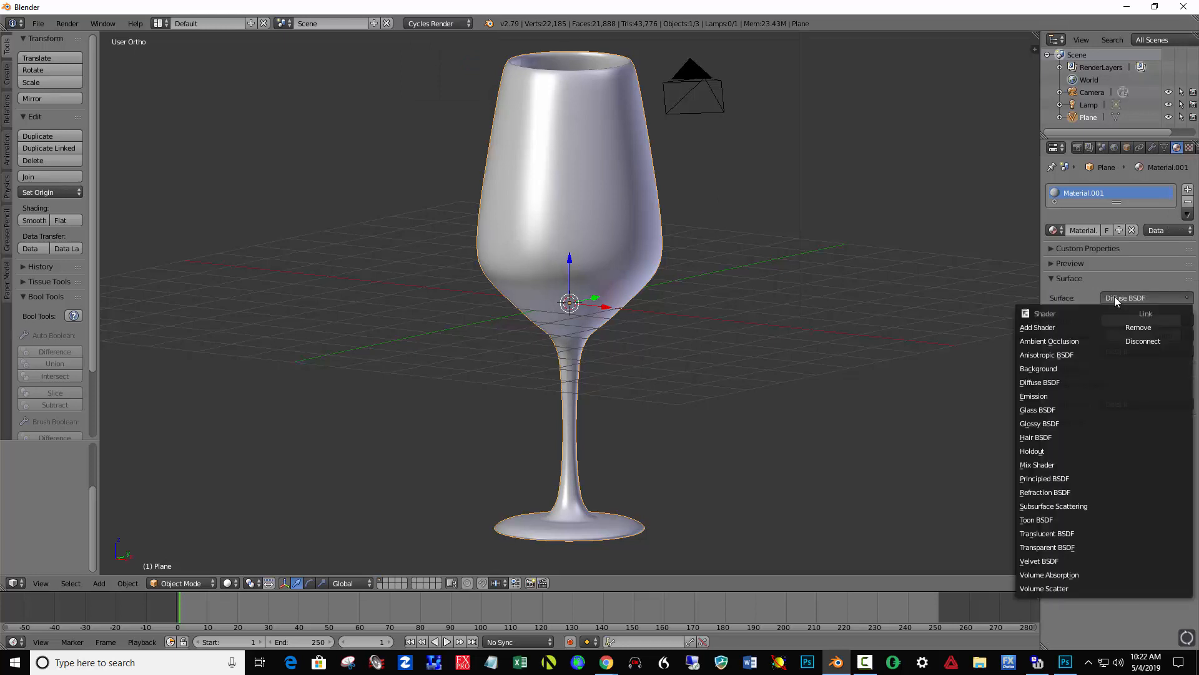
pyautogui.click(1043, 409)
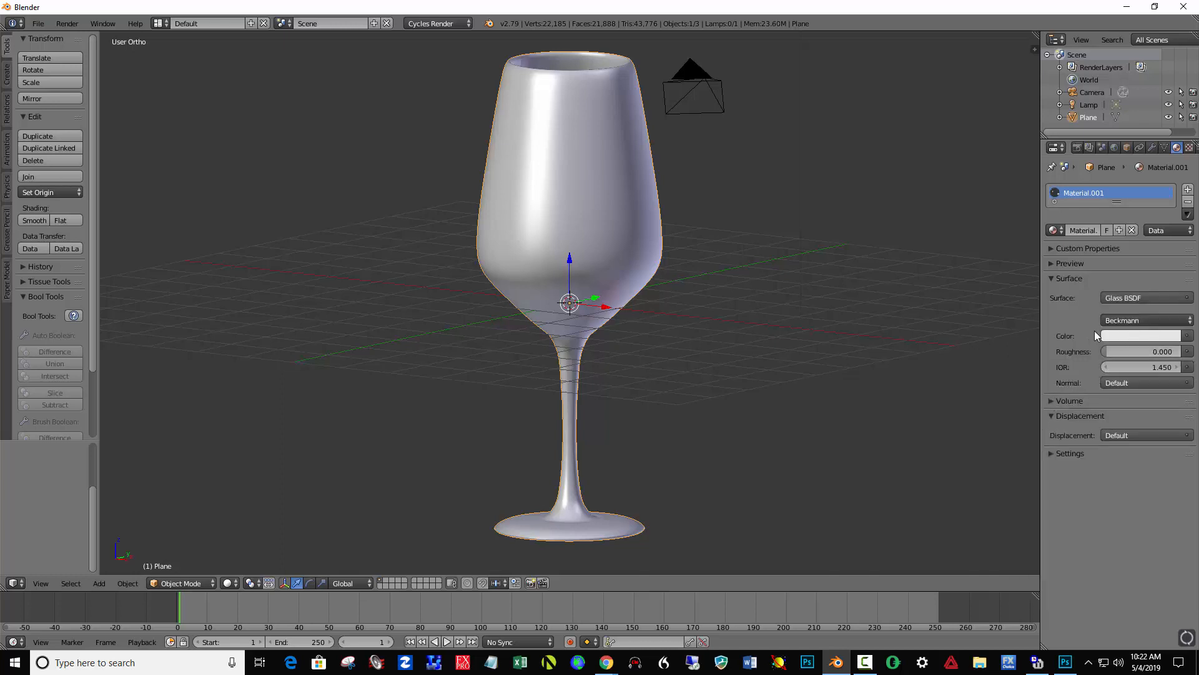
pyautogui.click(1146, 337)
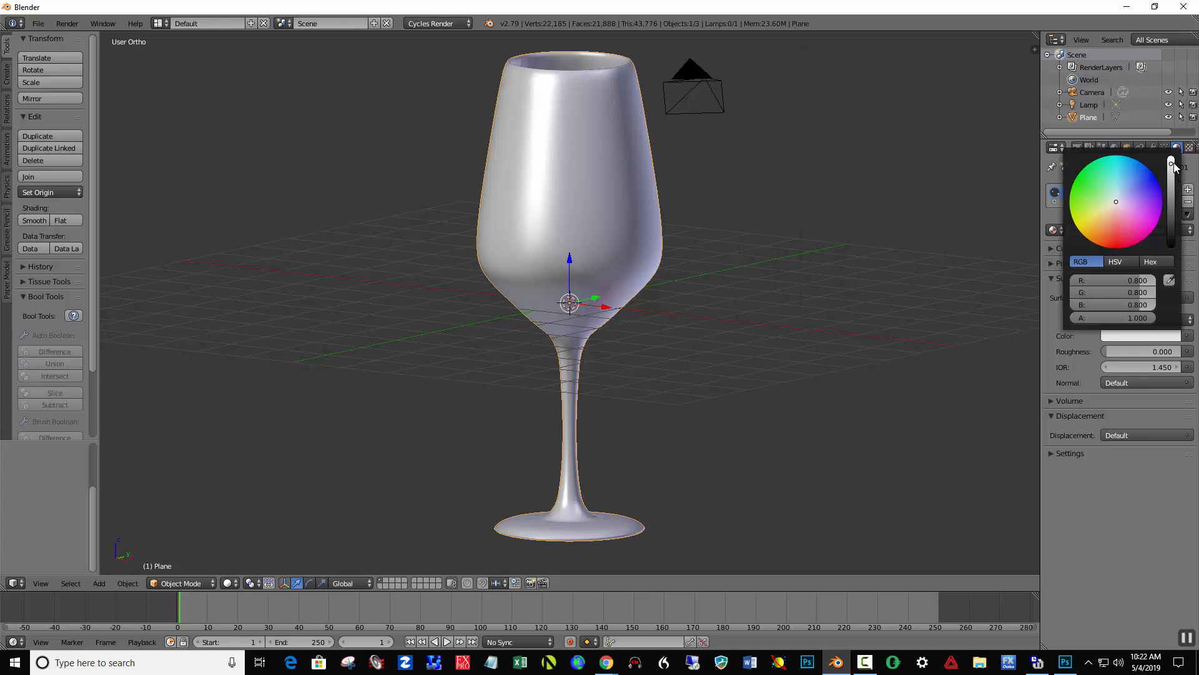
pyautogui.moveTo(1171, 164); pyautogui.dragTo(1170, 157)
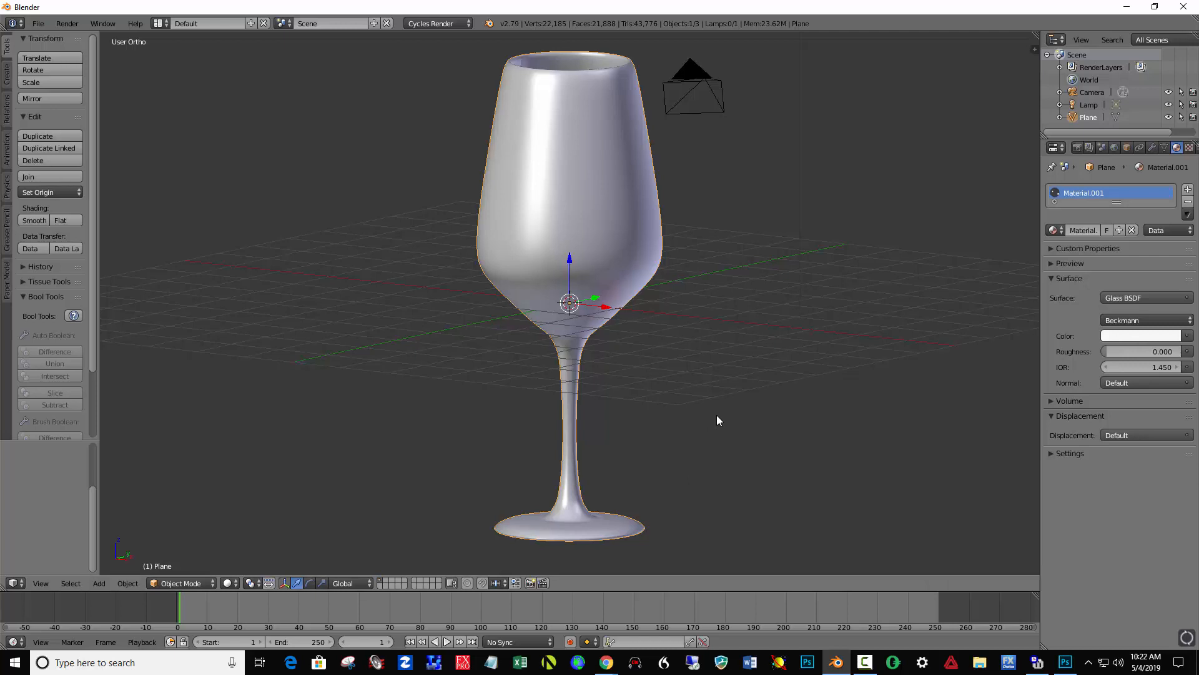
# Place the 3D cursor at the foot of the wine glass and add a plane mesh there
pyautogui.scroll(-3, 718, 414)
pyautogui.moveTo(663, 423); pyautogui.dragTo(659, 410, button='middle')
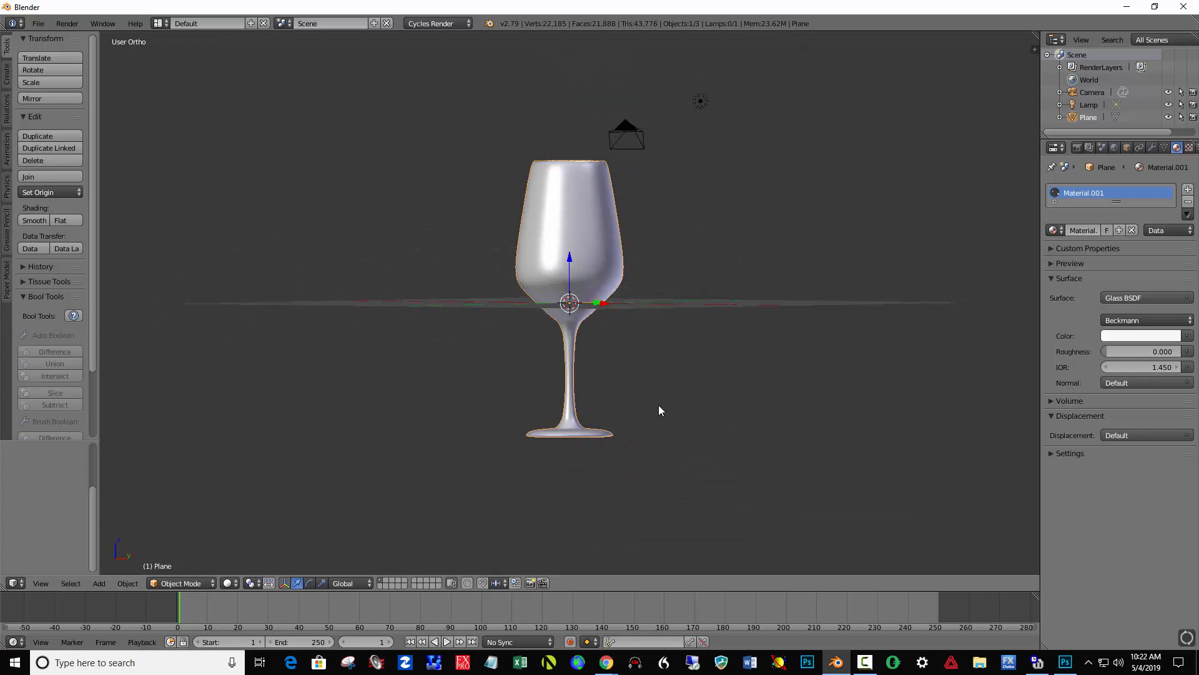
pyautogui.click(567, 436)
pyautogui.hotkey('shift', 'a')
pyautogui.press('Escape')
pyautogui.hotkey('shift', 'a')
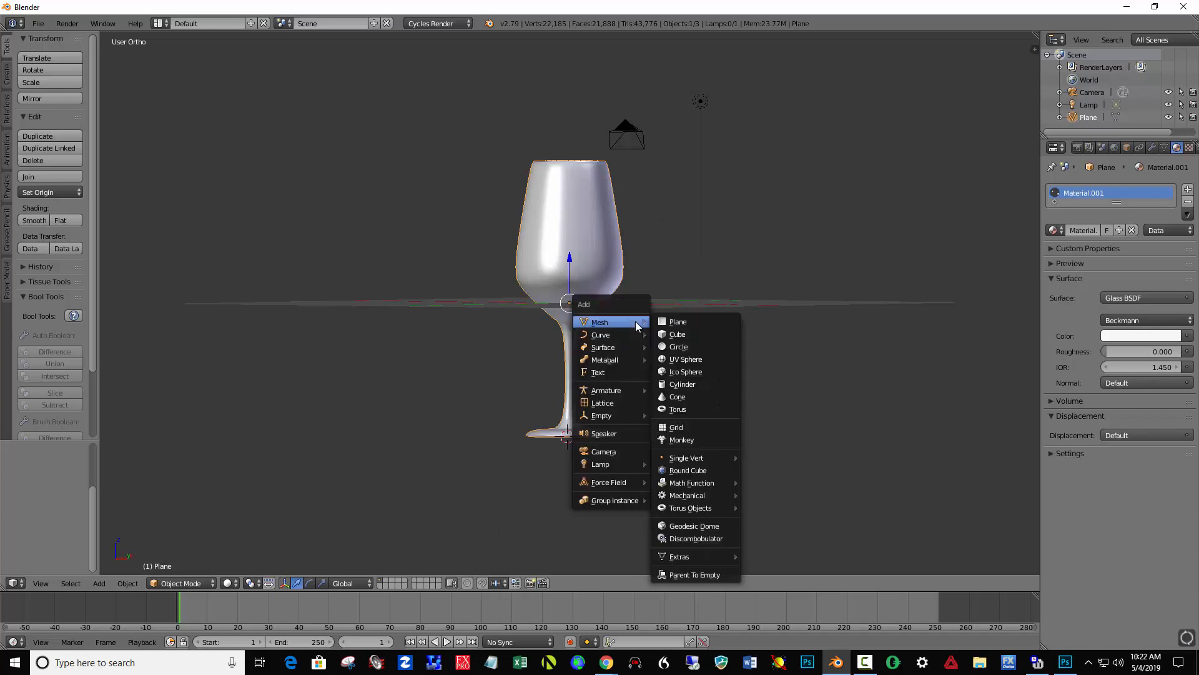
pyautogui.click(677, 322)
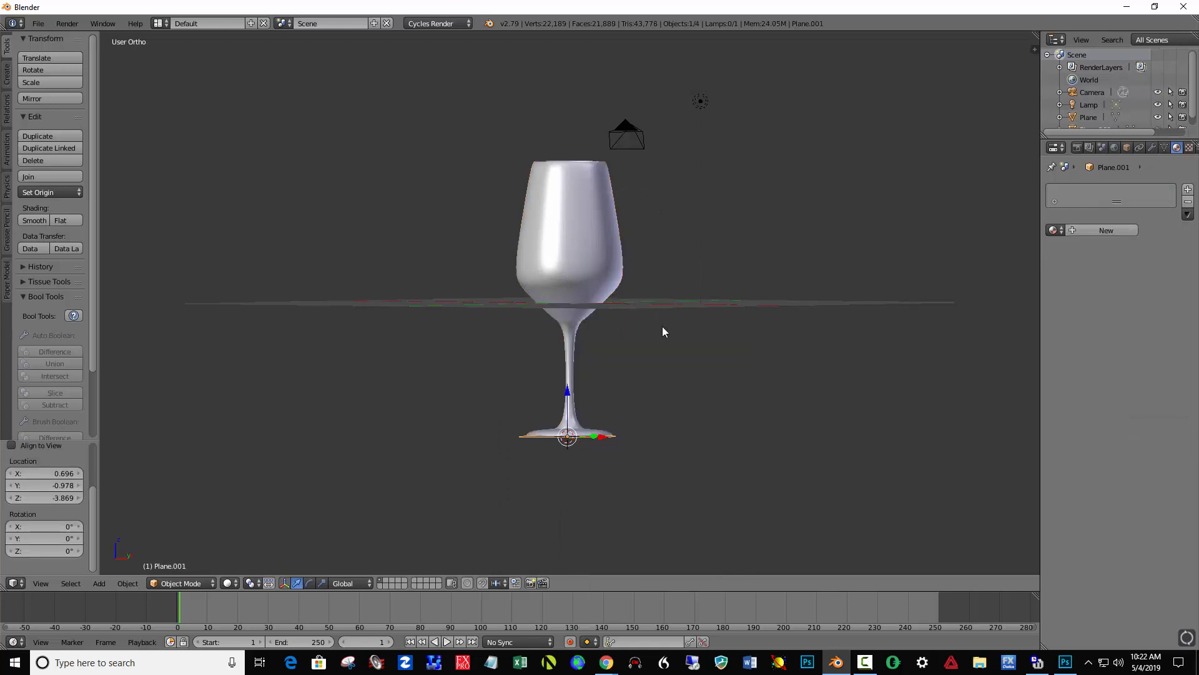
# Scale the new plane by 100 to make a large ground surface
pyautogui.press('s')
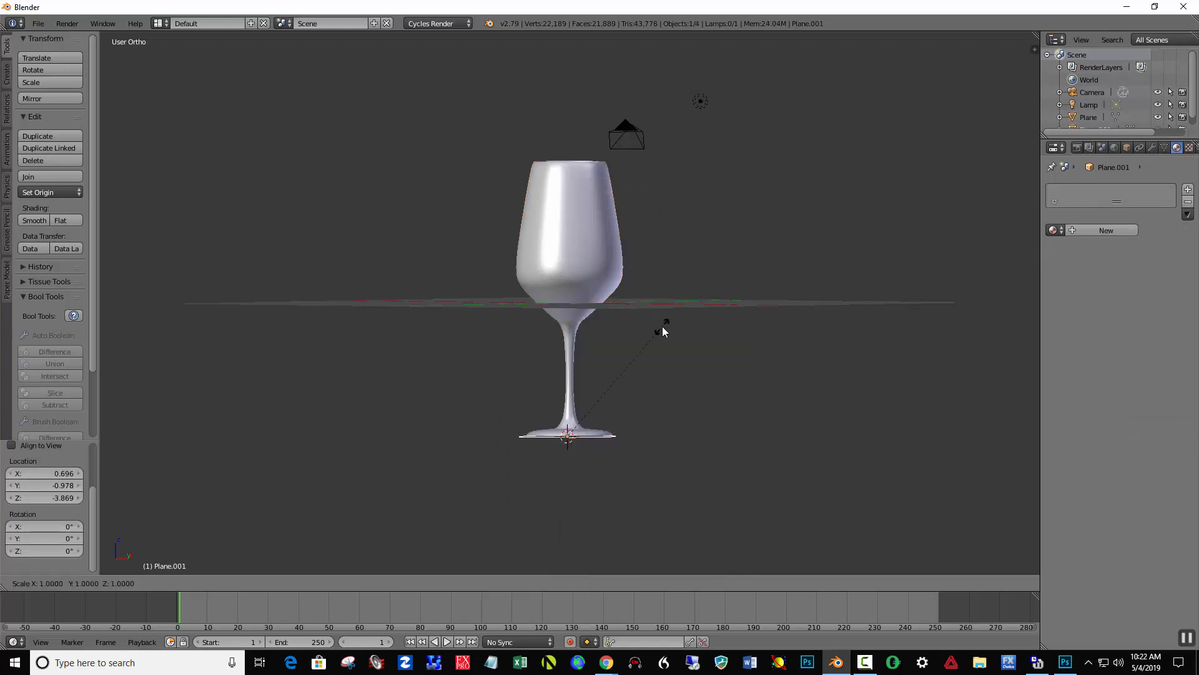
pyautogui.write('100')
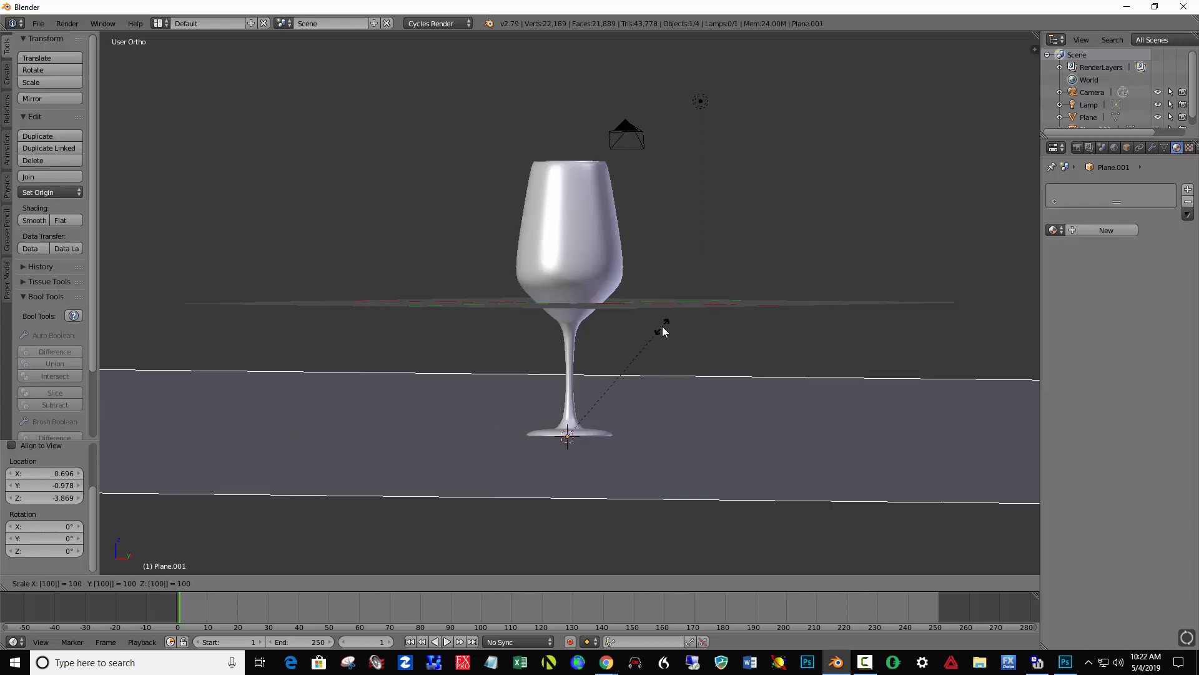
pyautogui.press('Return')
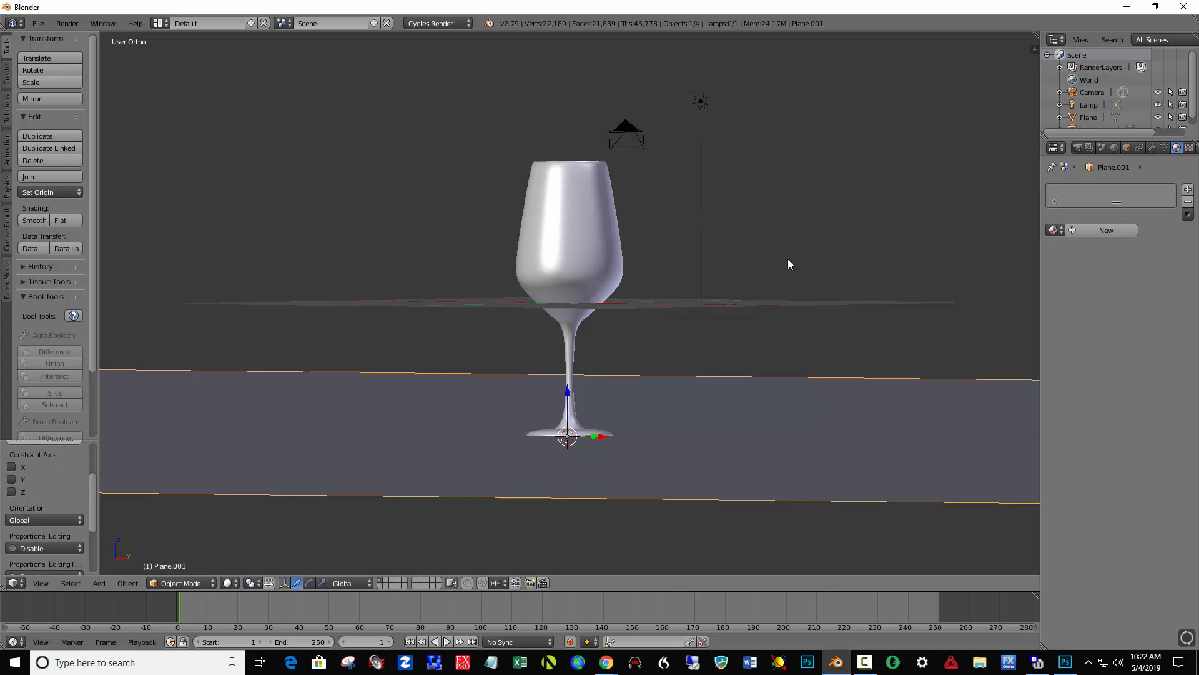
# Select the lamp above the glass and set its size to 3
pyautogui.moveTo(786, 260); pyautogui.dragTo(697, 150, button='middle')
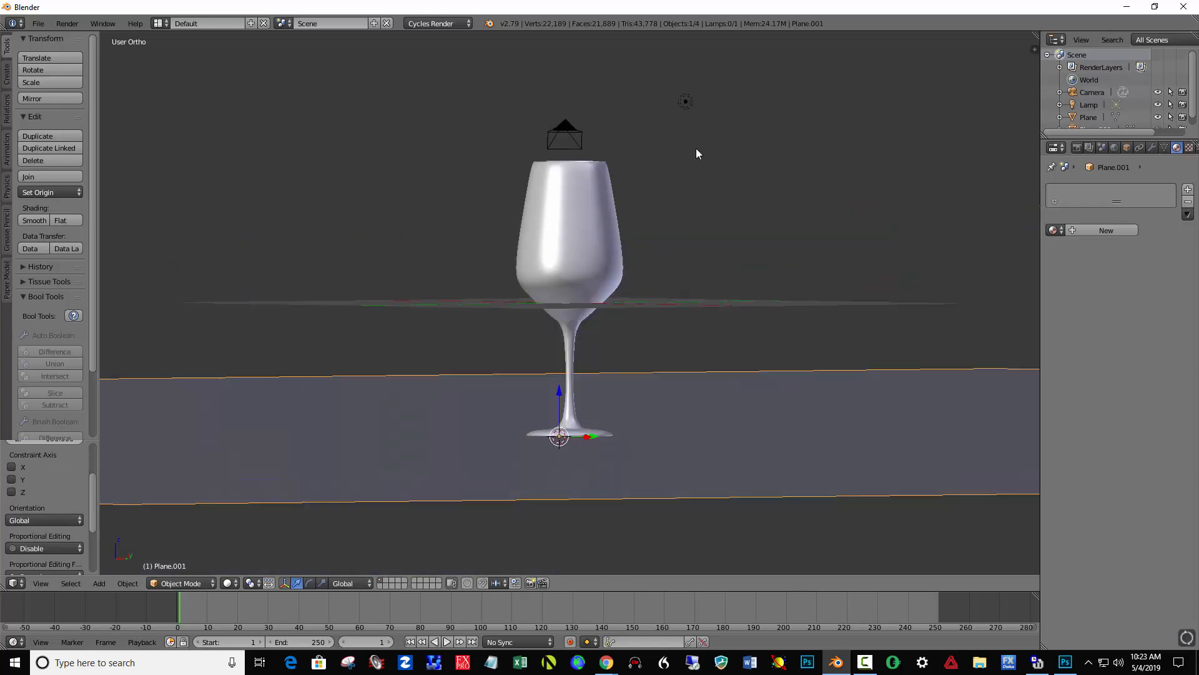
pyautogui.rightClick(687, 102)
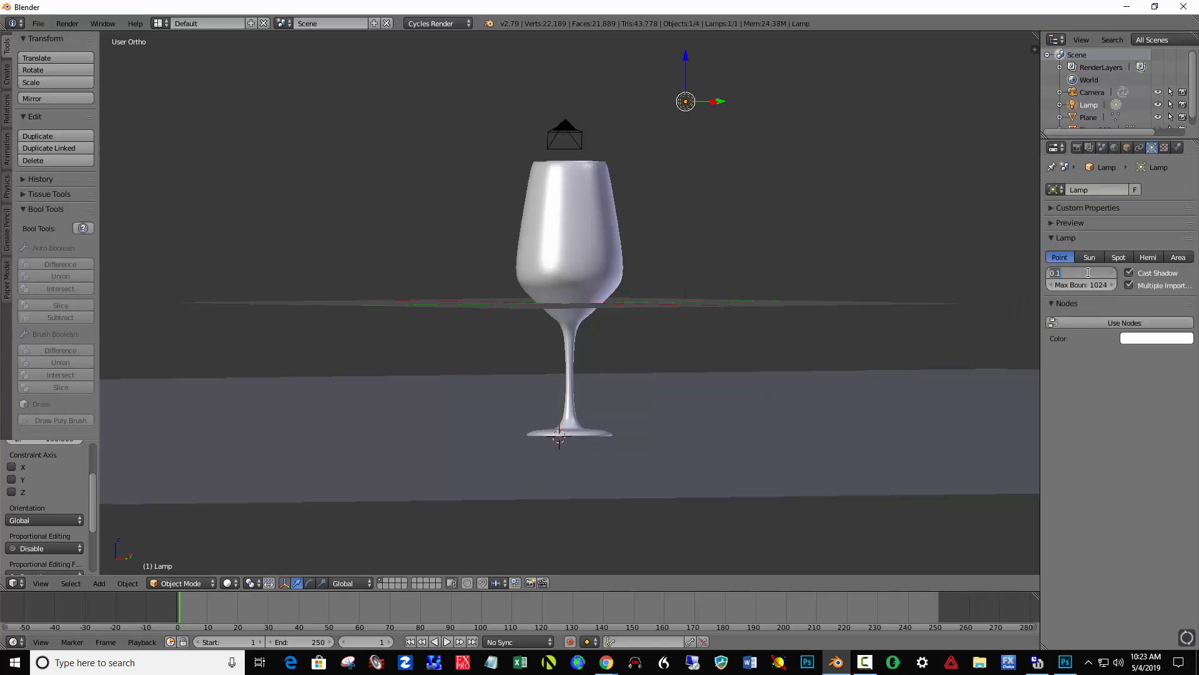
pyautogui.write('3')
pyautogui.press('Return')
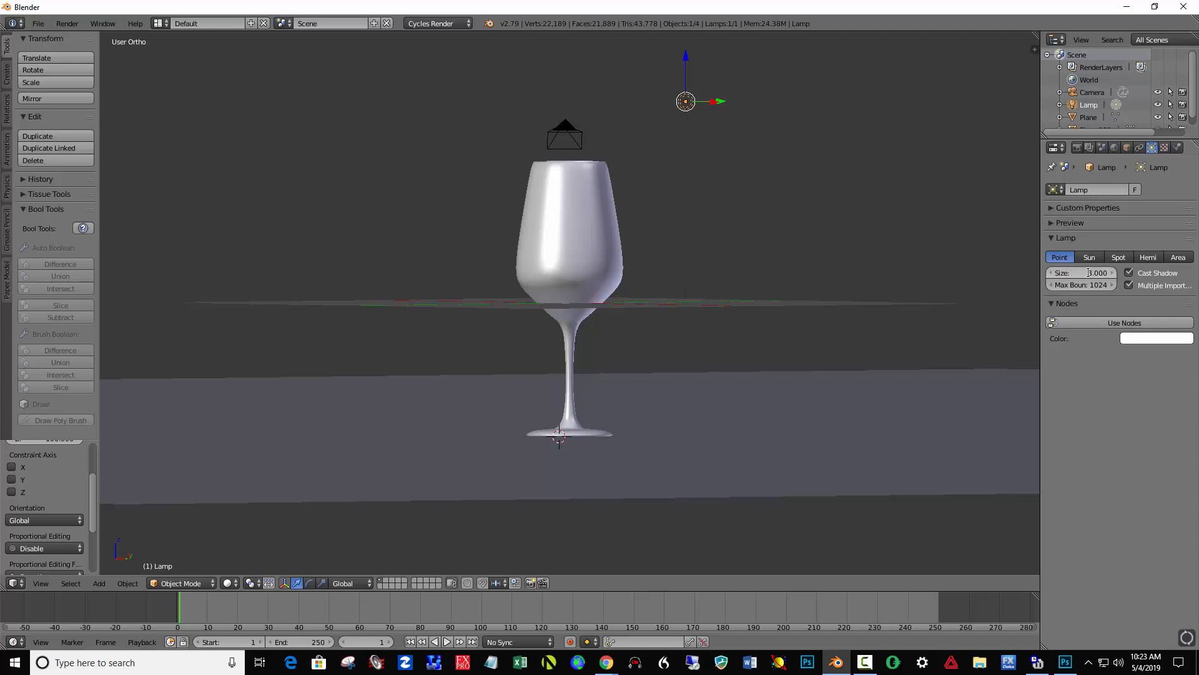
# Enable nodes for the lamp and set its emission strength to 4000
pyautogui.click(1126, 324)
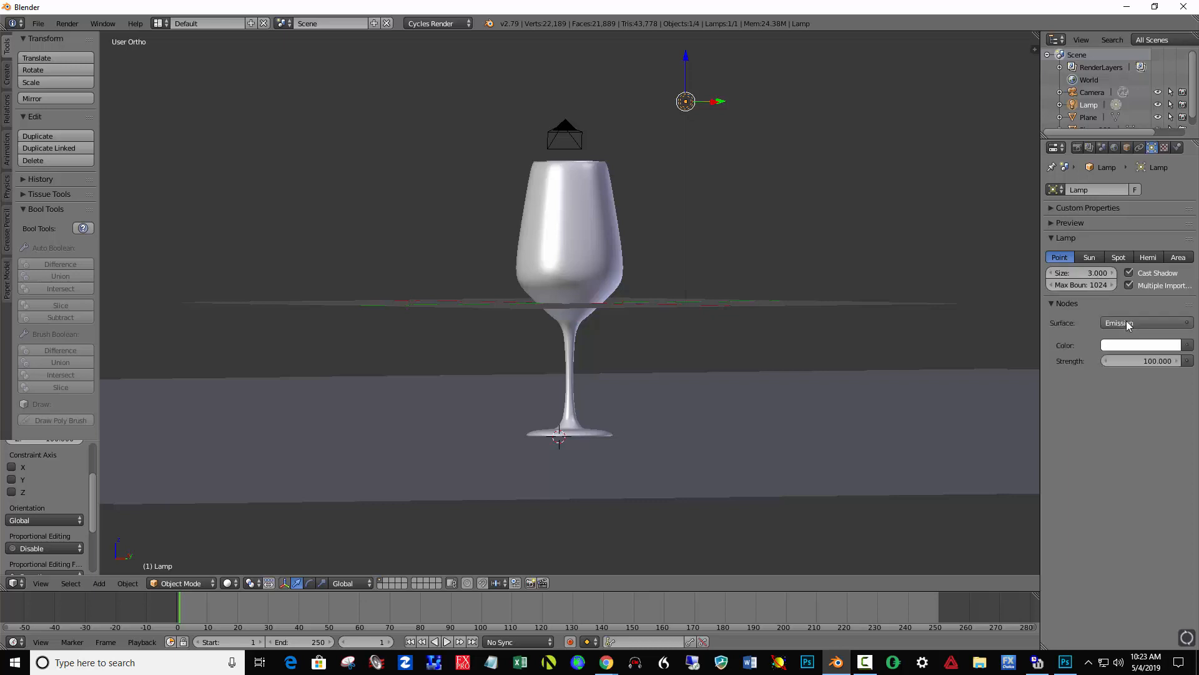
pyautogui.click(1137, 362)
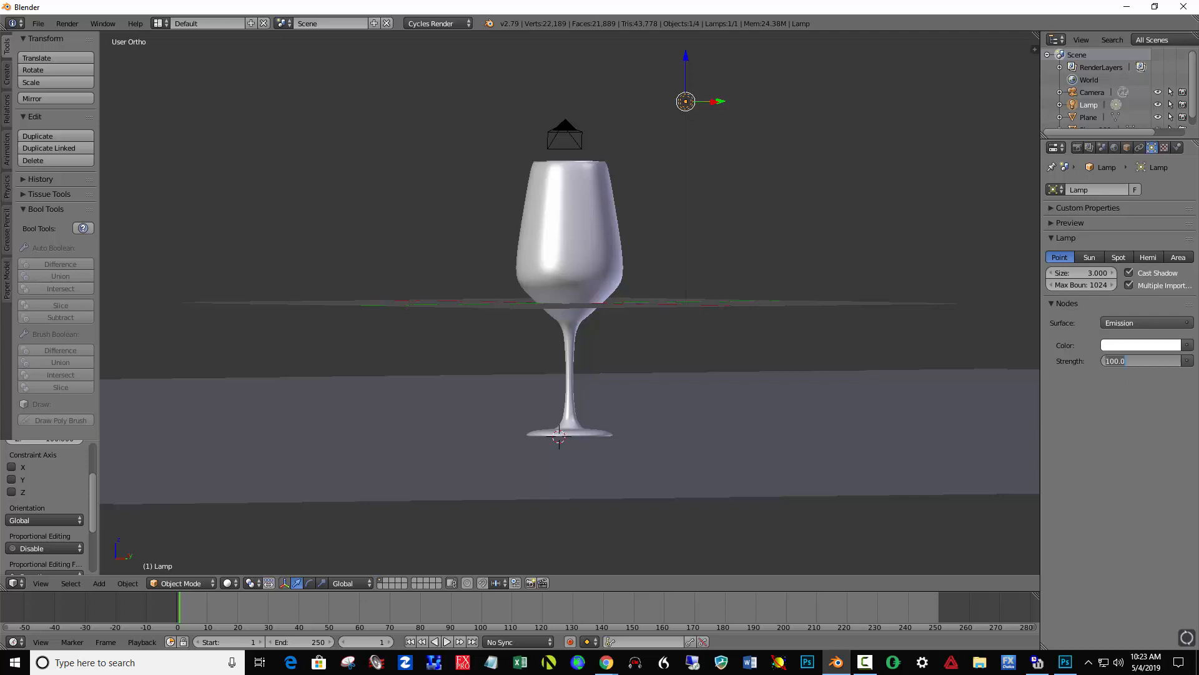
pyautogui.write('40')
pyautogui.press('Return')
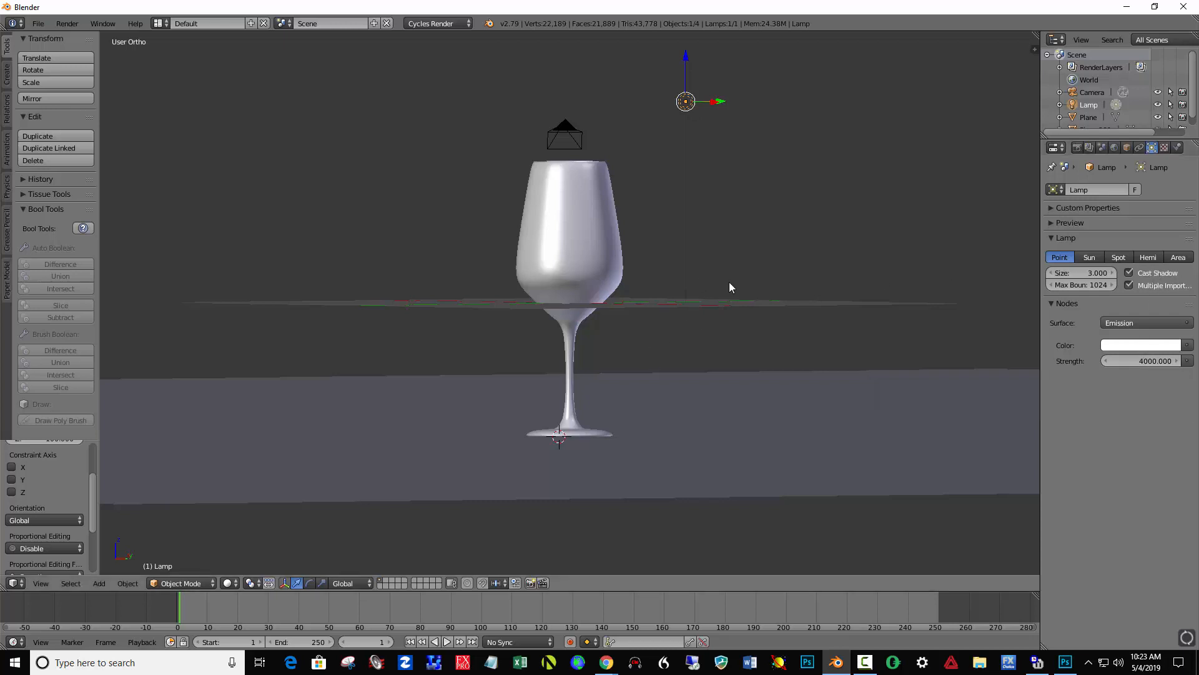
# Turn on Lock Camera to View for the 3D viewport and hide the view properties again
pyautogui.moveTo(755, 335)
pyautogui.mouseDown(button='middle')
pyautogui.moveTo(719, 348)
pyautogui.moveTo(738, 344)
pyautogui.mouseUp(button='middle')
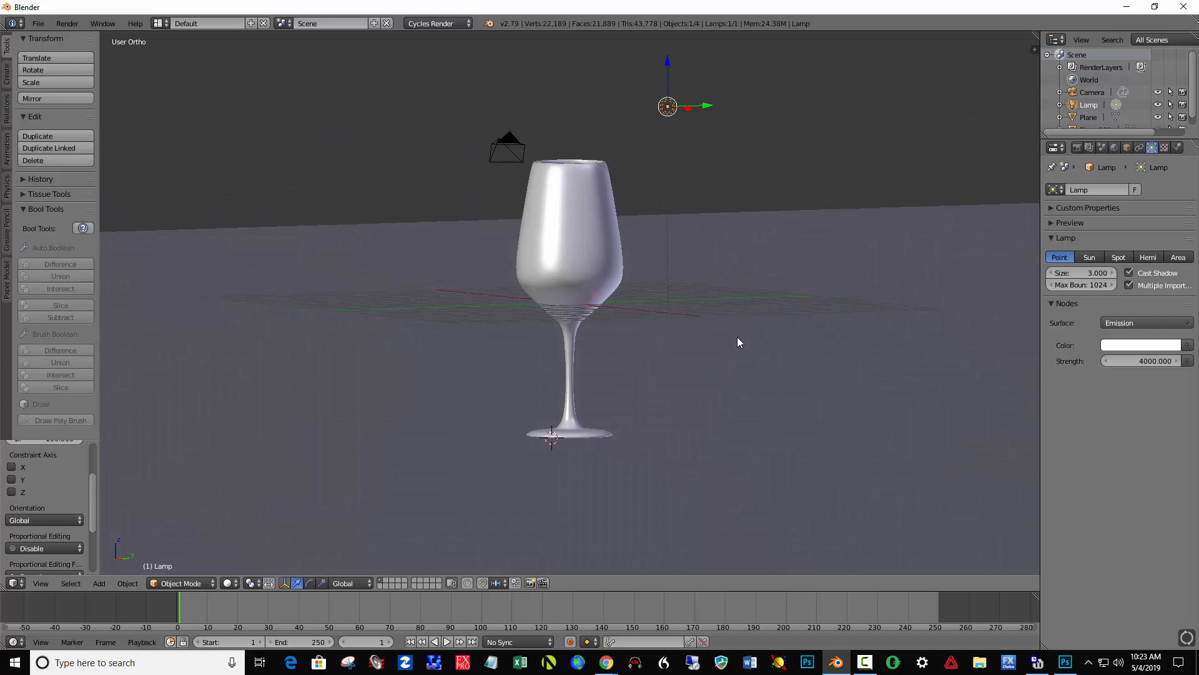
pyautogui.press('n')
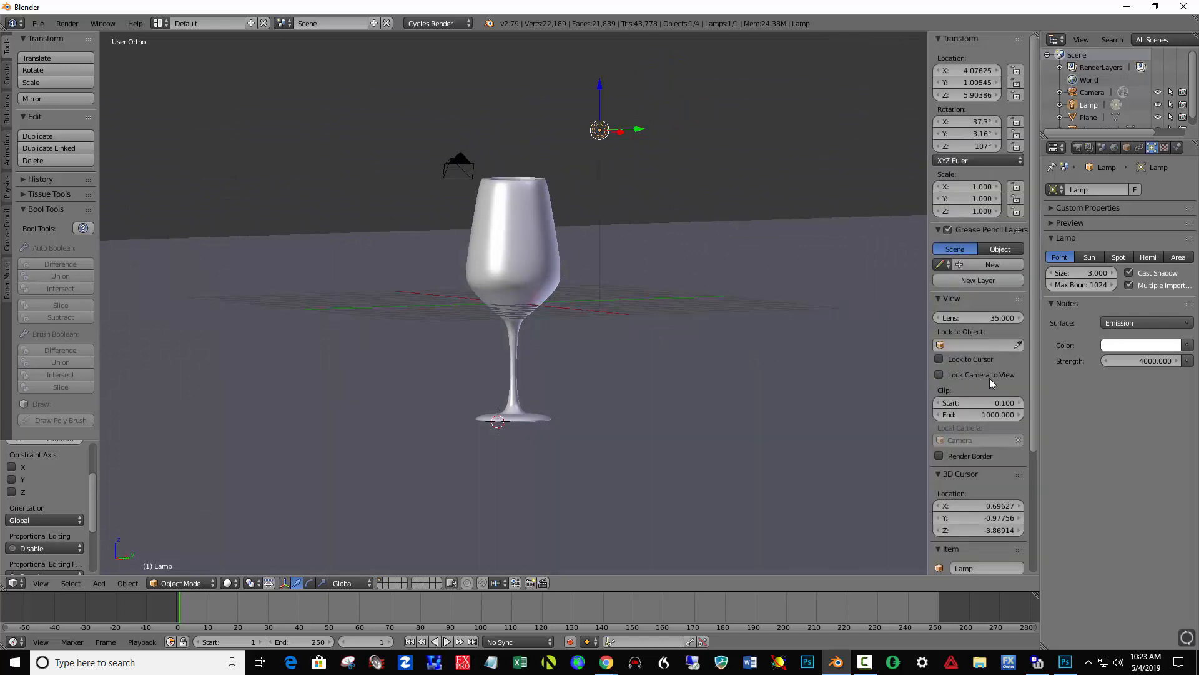
pyautogui.click(938, 375)
pyautogui.press('n')
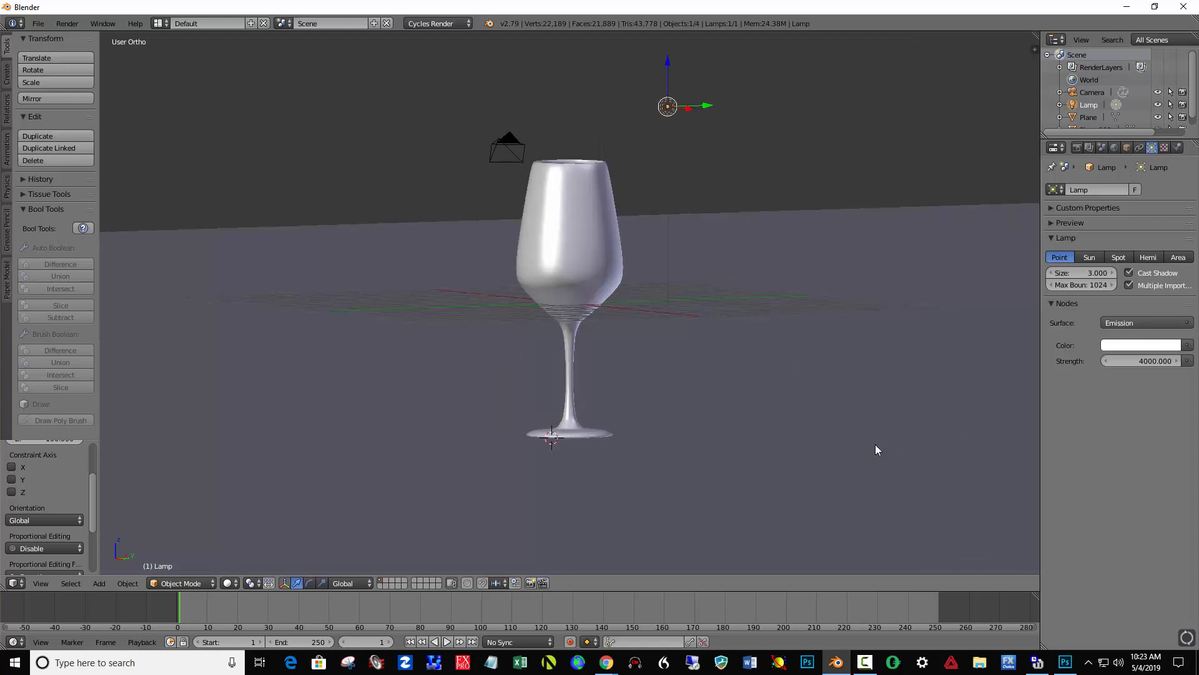
# Switch to the camera view and reposition the camera to frame the whole glass from a low angle
pyautogui.press('KP_0')
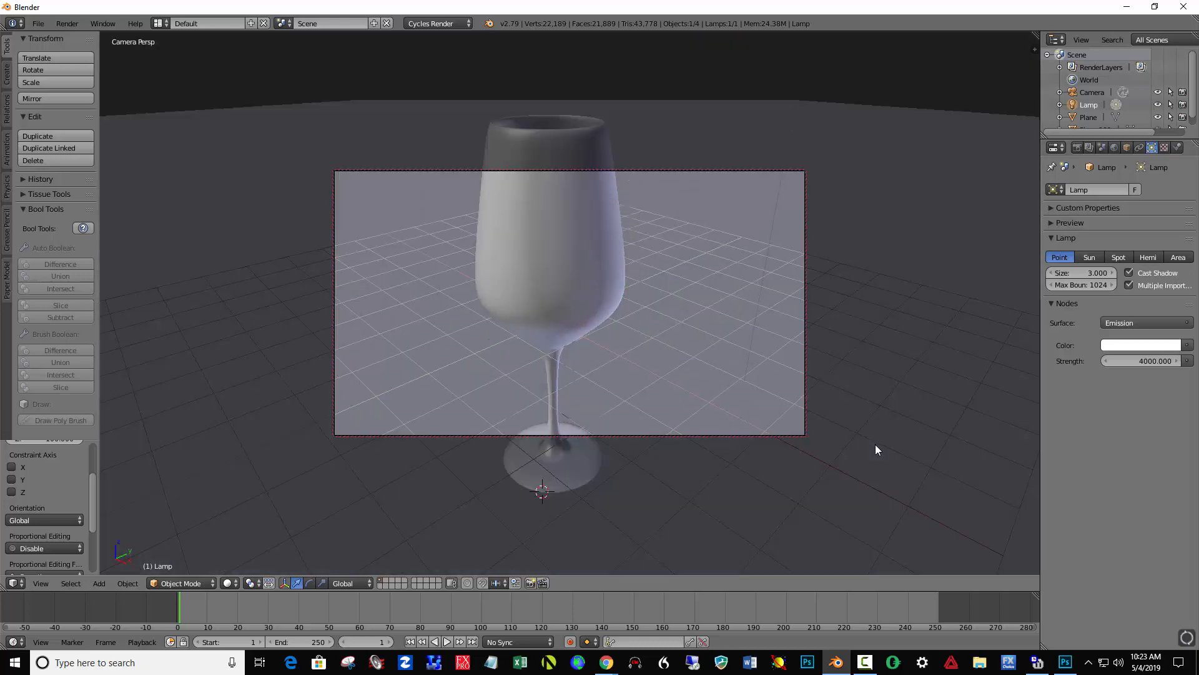
pyautogui.scroll(-3, 679, 351)
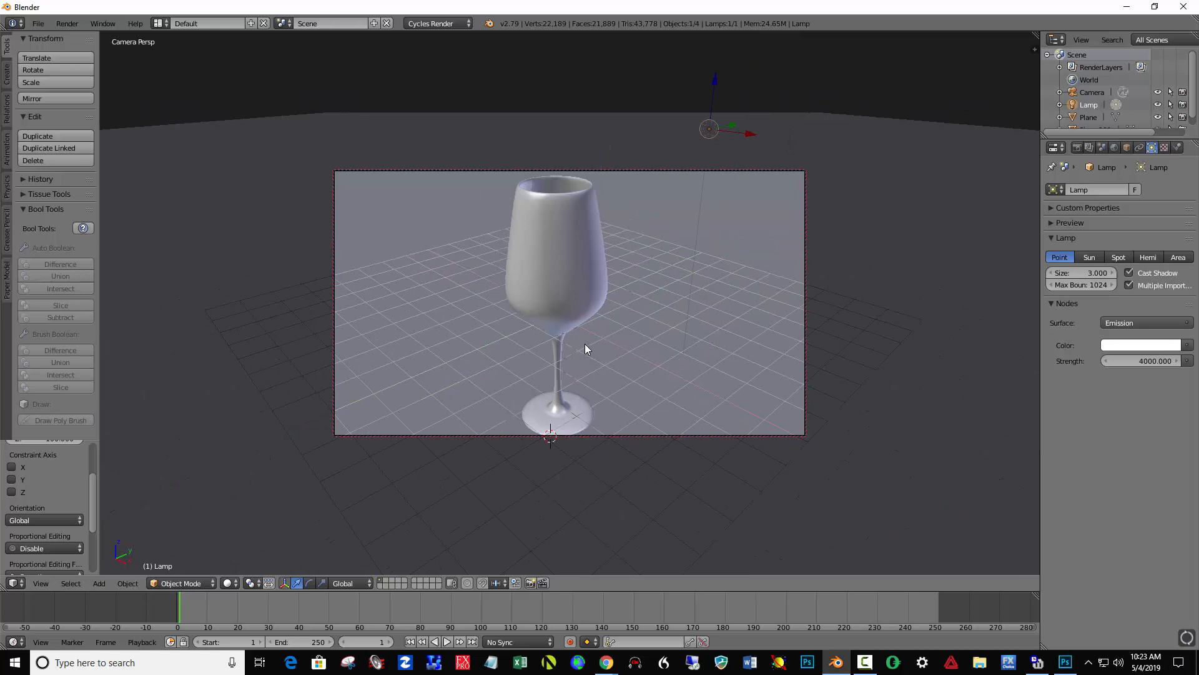
pyautogui.moveTo(584, 343); pyautogui.dragTo(511, 305, button='middle')
pyautogui.moveTo(665, 385); pyautogui.dragTo(614, 395, button='middle')
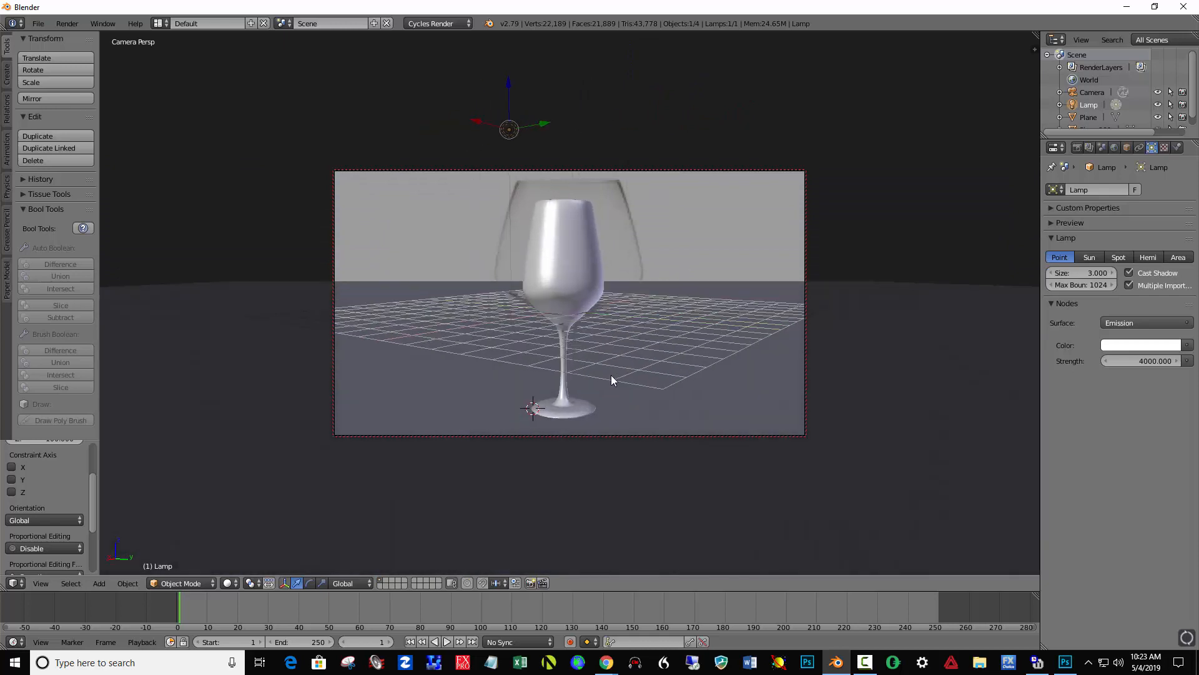
# Check the camera placement from outside, then return to the camera view and orbit the camera slightly around the glass
pyautogui.press('KP_5')
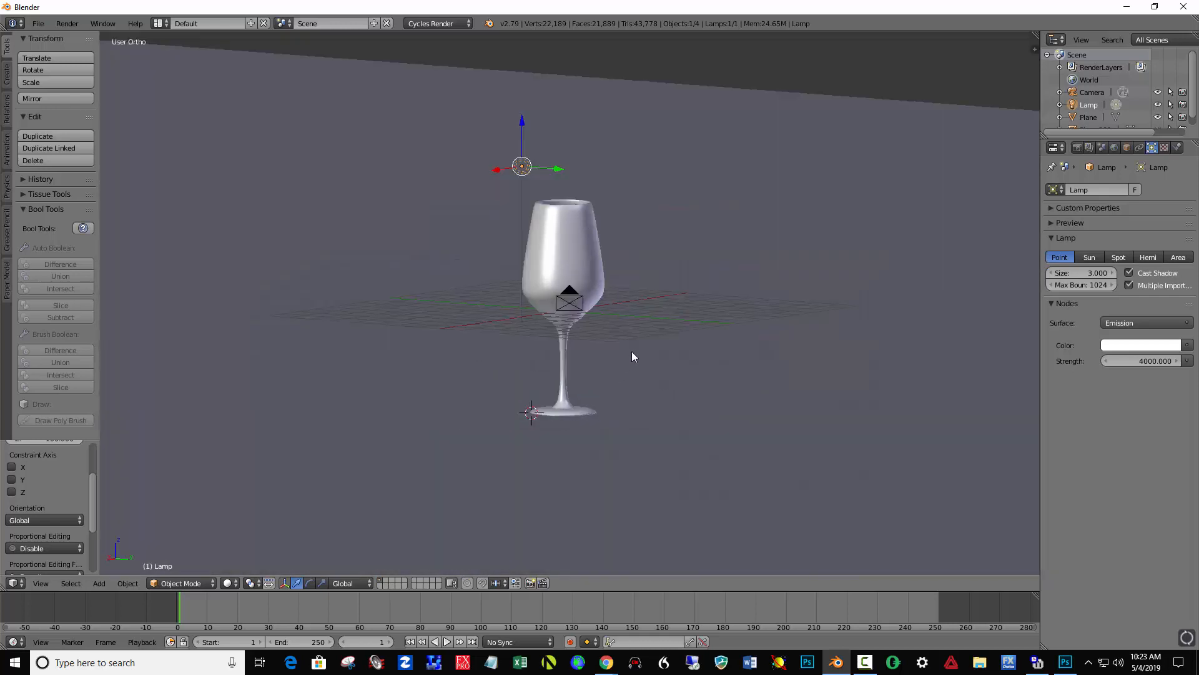
pyautogui.moveTo(631, 351); pyautogui.dragTo(677, 342, button='middle')
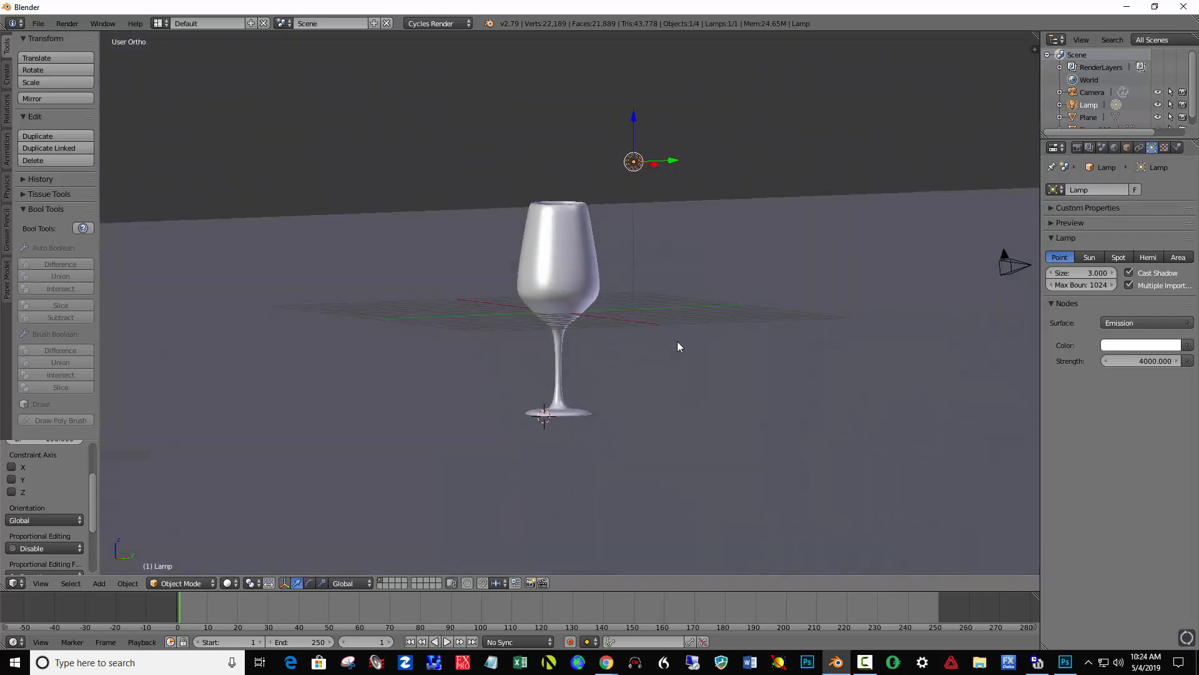
pyautogui.press('KP_0')
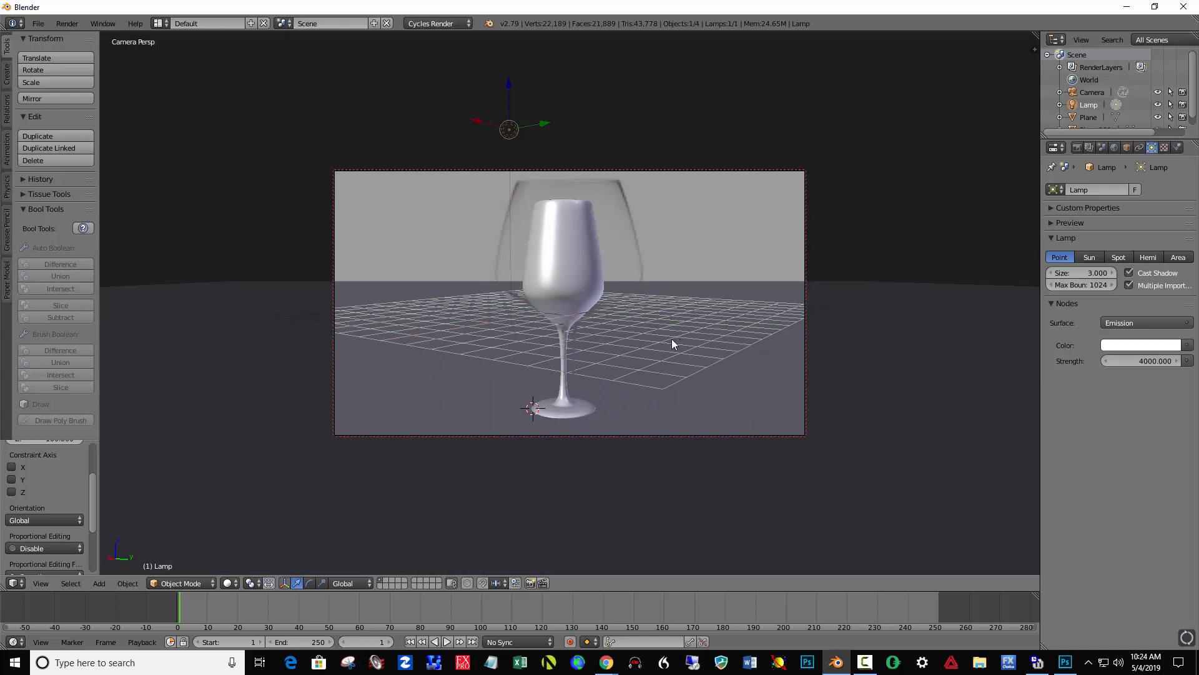
pyautogui.moveTo(625, 352); pyautogui.dragTo(558, 353, button='middle')
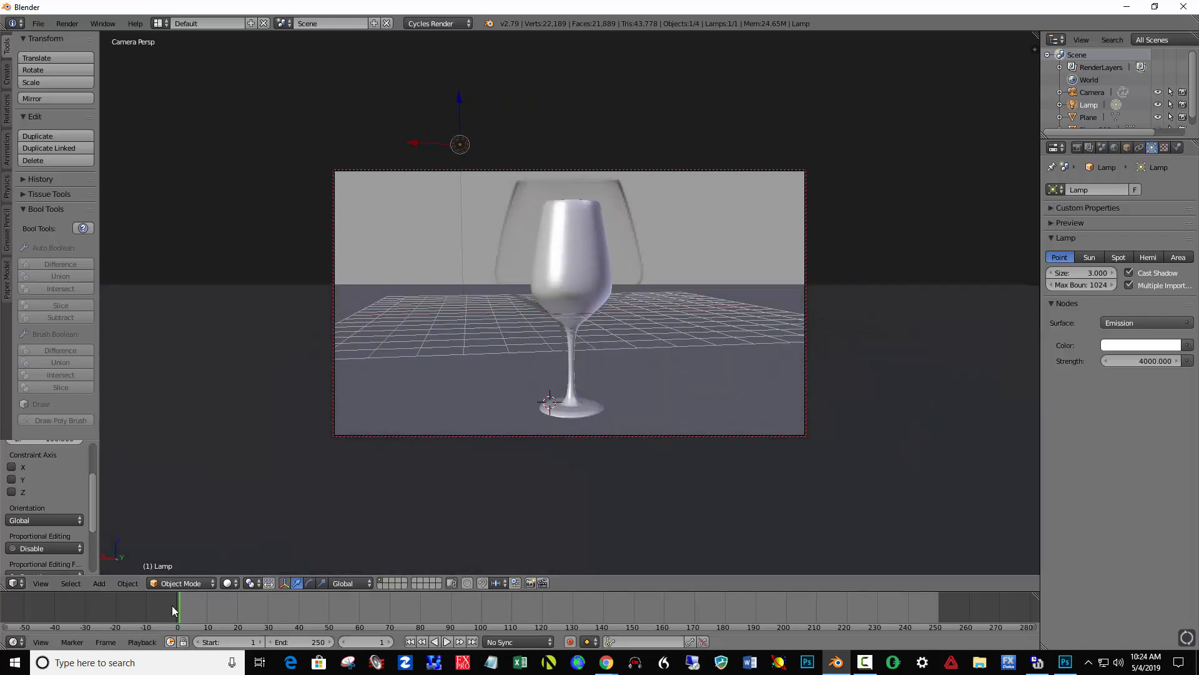
# Preview the camera view in Rendered viewport shading, then return the viewport to Solid shading
pyautogui.click(233, 583)
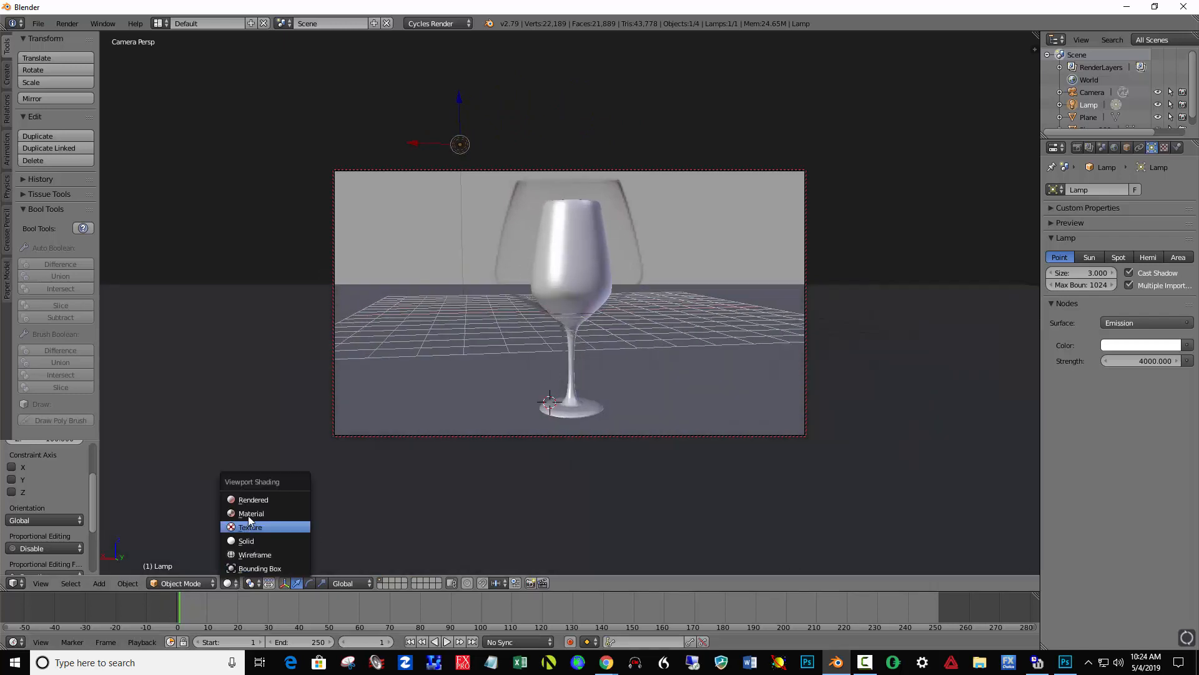
pyautogui.click(250, 499)
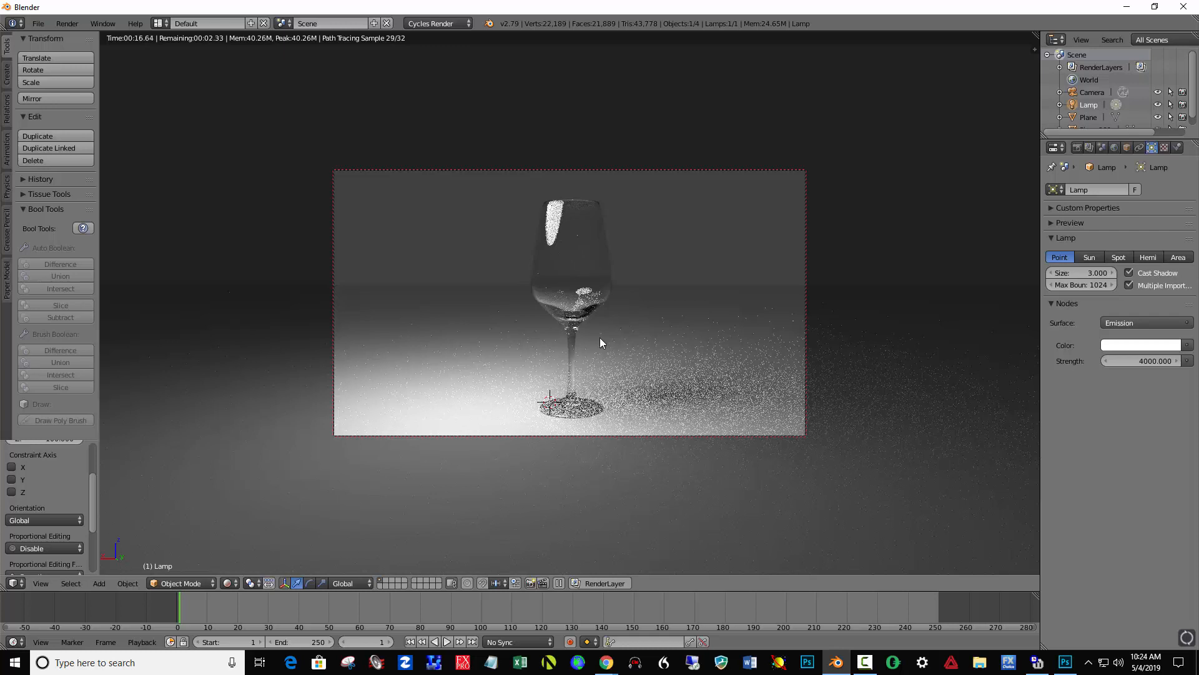
pyautogui.click(240, 583)
pyautogui.click(250, 541)
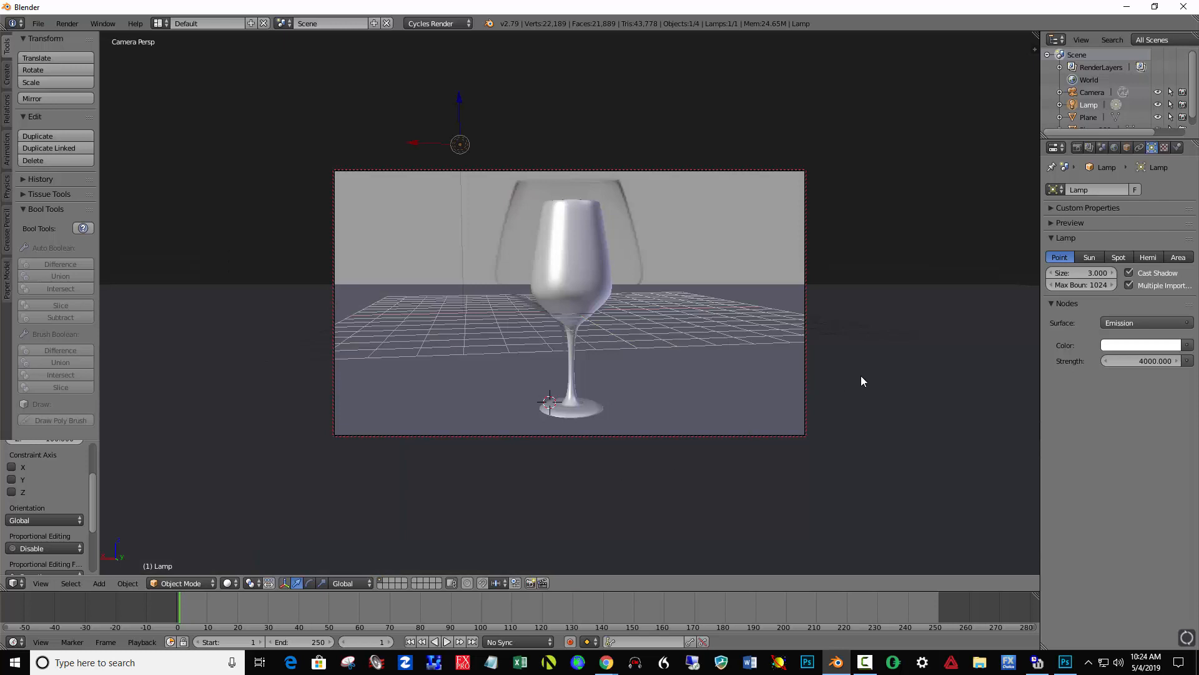
# Add a plane mesh behind the wine glass and rotate it 90° about the X axis to stand upright
pyautogui.press('KP_5')
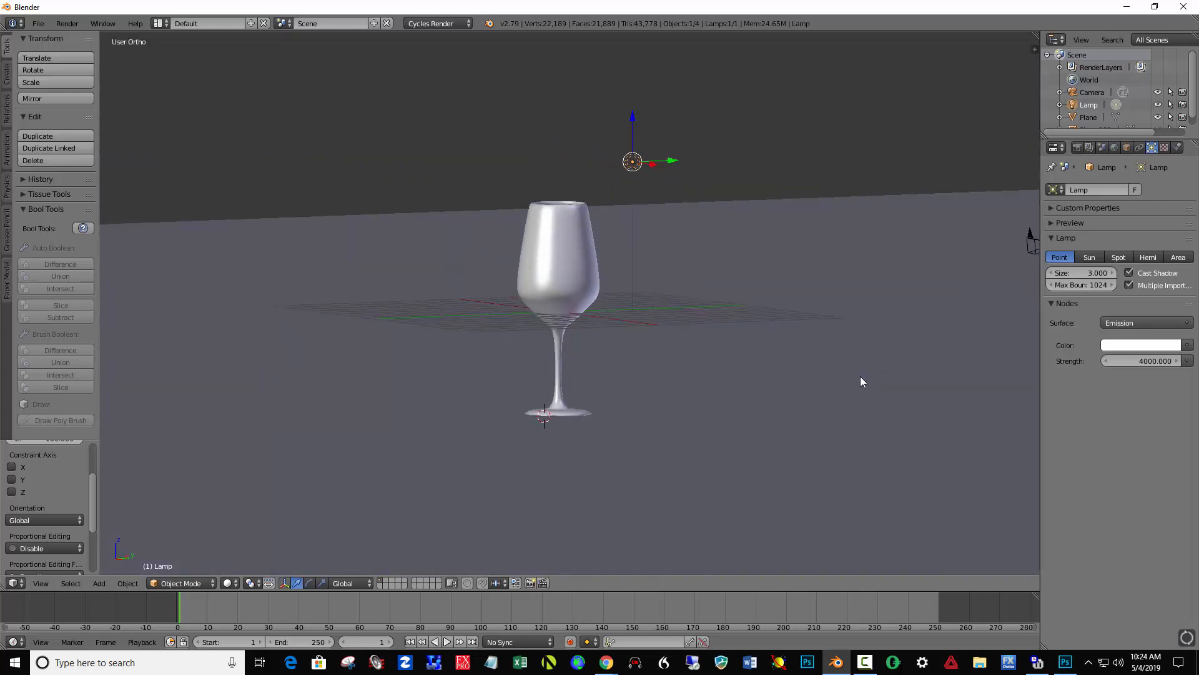
pyautogui.scroll(-2, 752, 394)
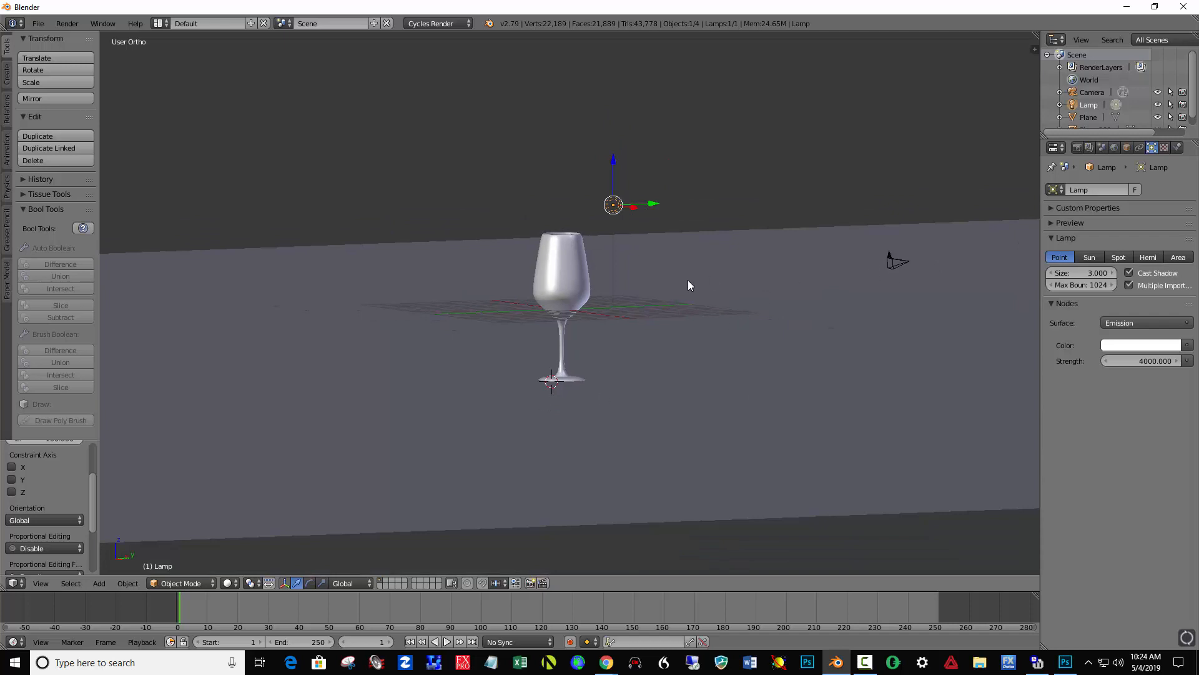
pyautogui.moveTo(621, 332); pyautogui.dragTo(610, 279, button='middle')
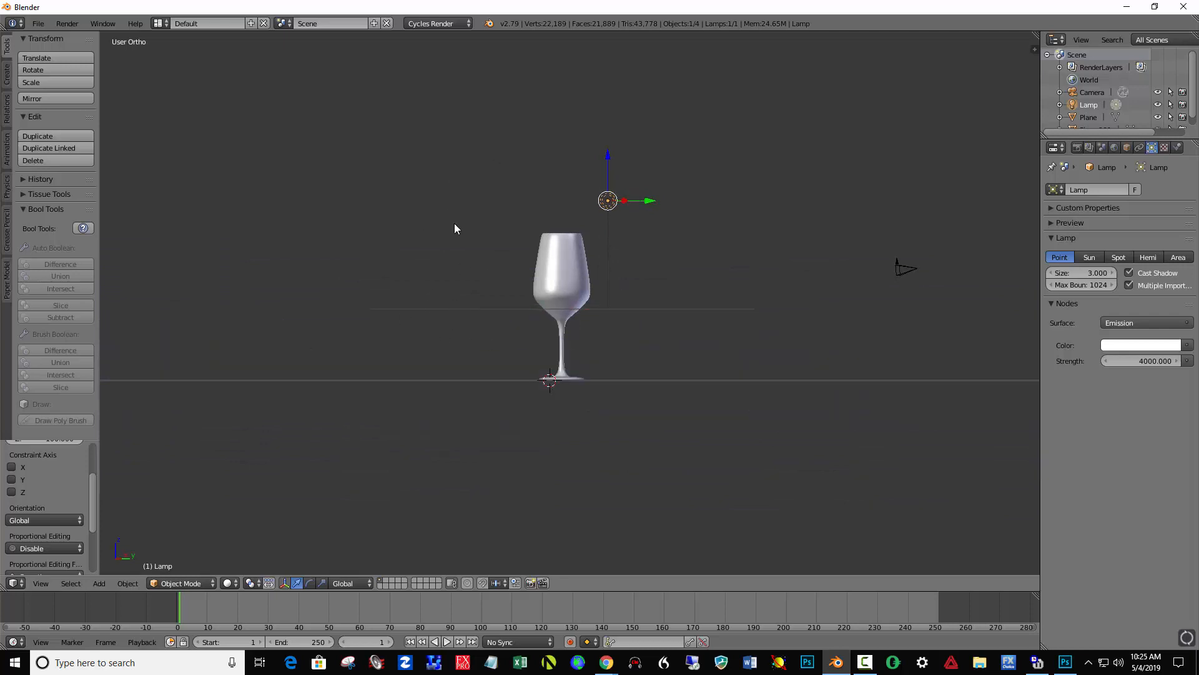
pyautogui.click(398, 314)
pyautogui.hotkey('shift', 'a')
pyautogui.moveTo(399, 314)
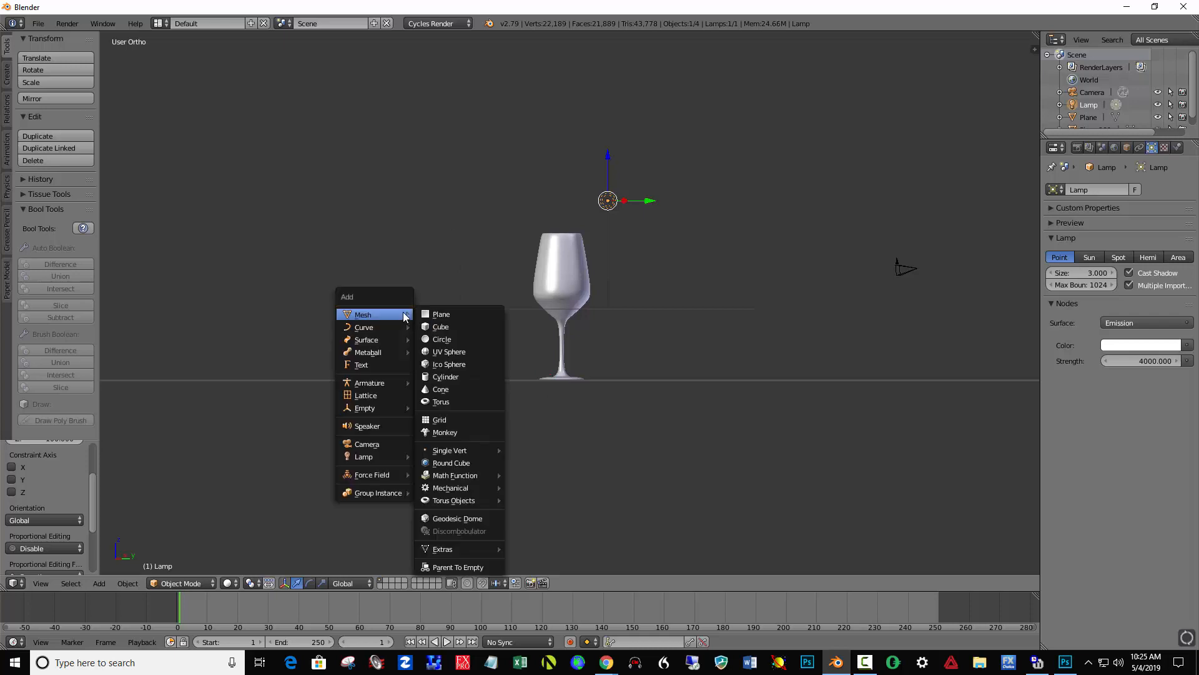
pyautogui.click(451, 313)
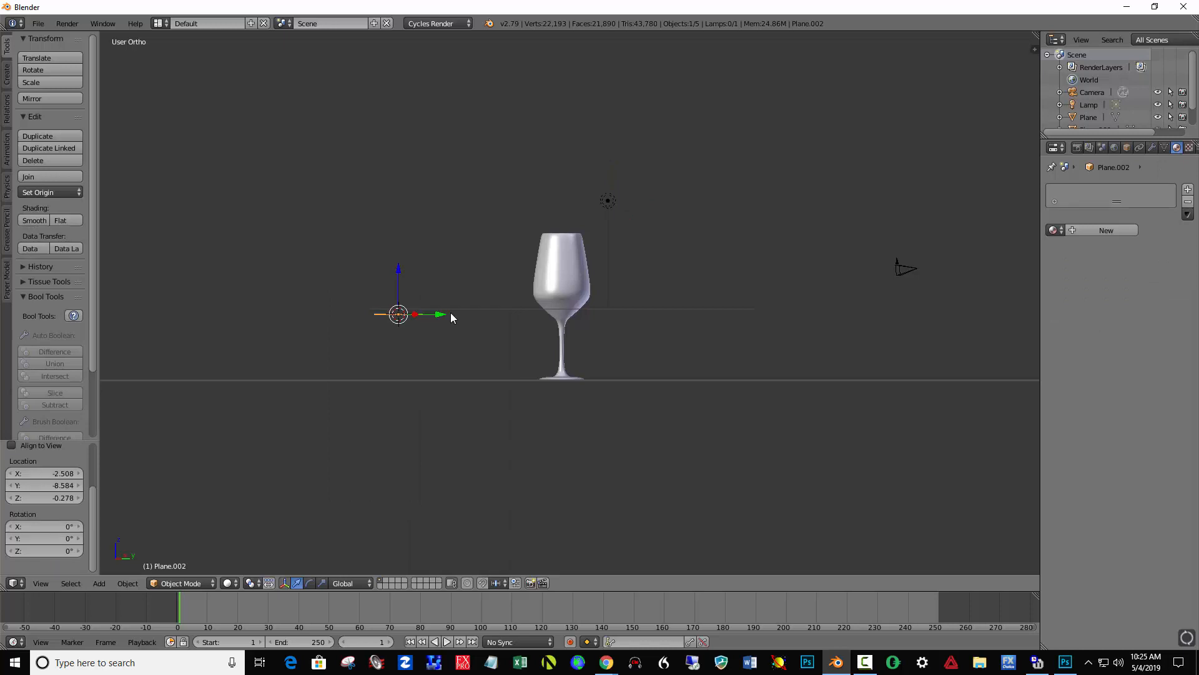
pyautogui.write('rx90')
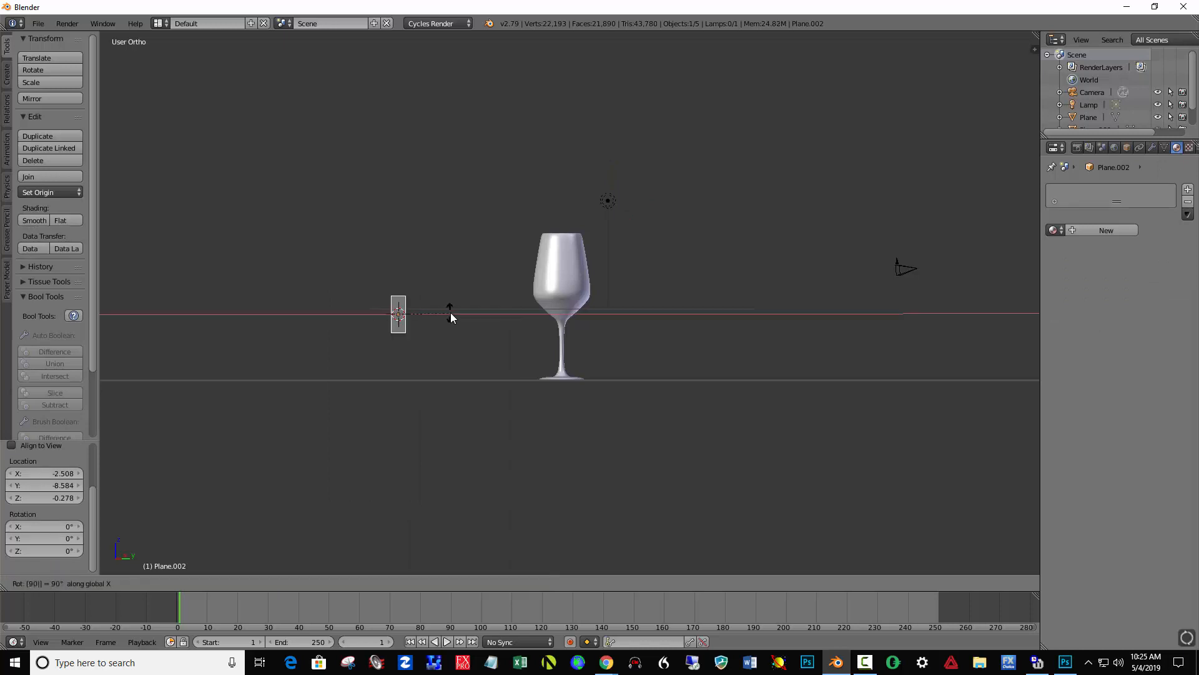
pyautogui.press('Return')
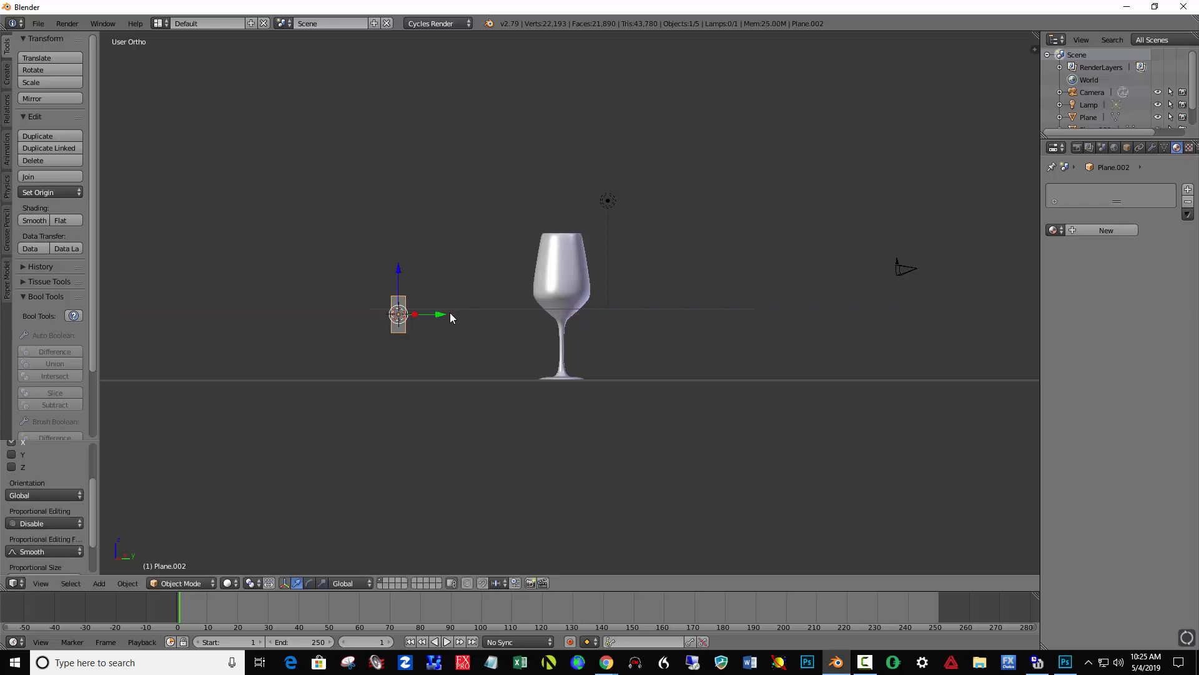
# Scale the upright plane up about 9.5 times and shift it along X to center it behind the glass
pyautogui.press('s')
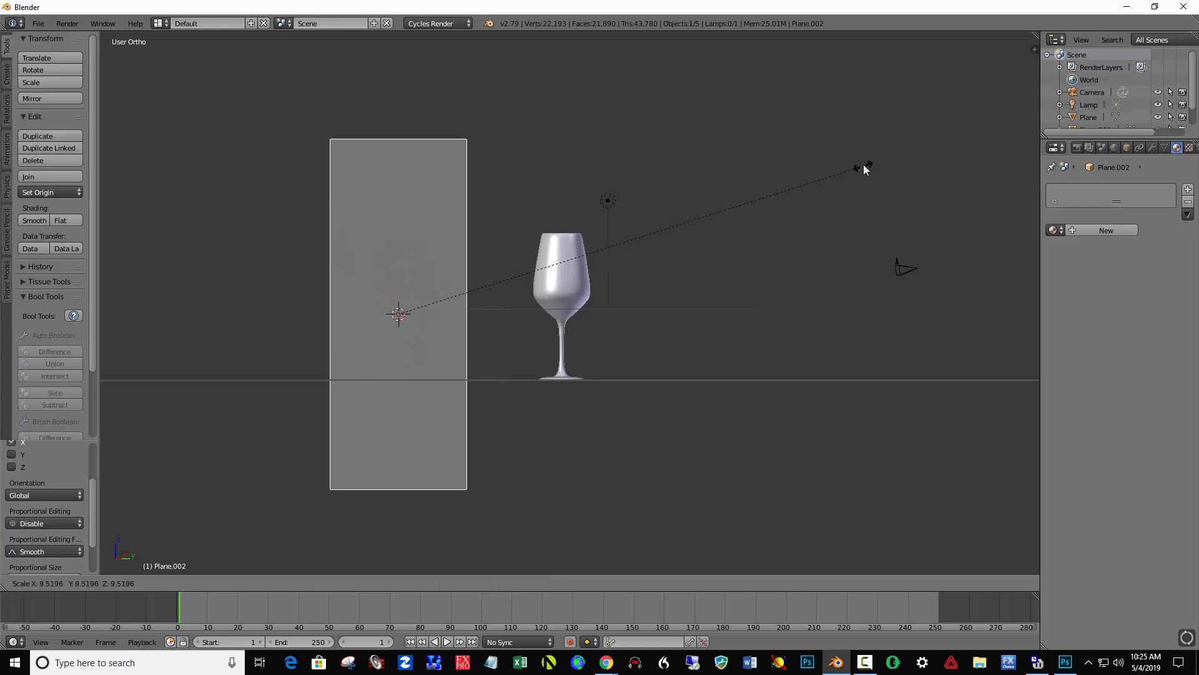
pyautogui.click(864, 163)
pyautogui.moveTo(823, 365); pyautogui.dragTo(650, 379, button='middle')
pyautogui.press('g')
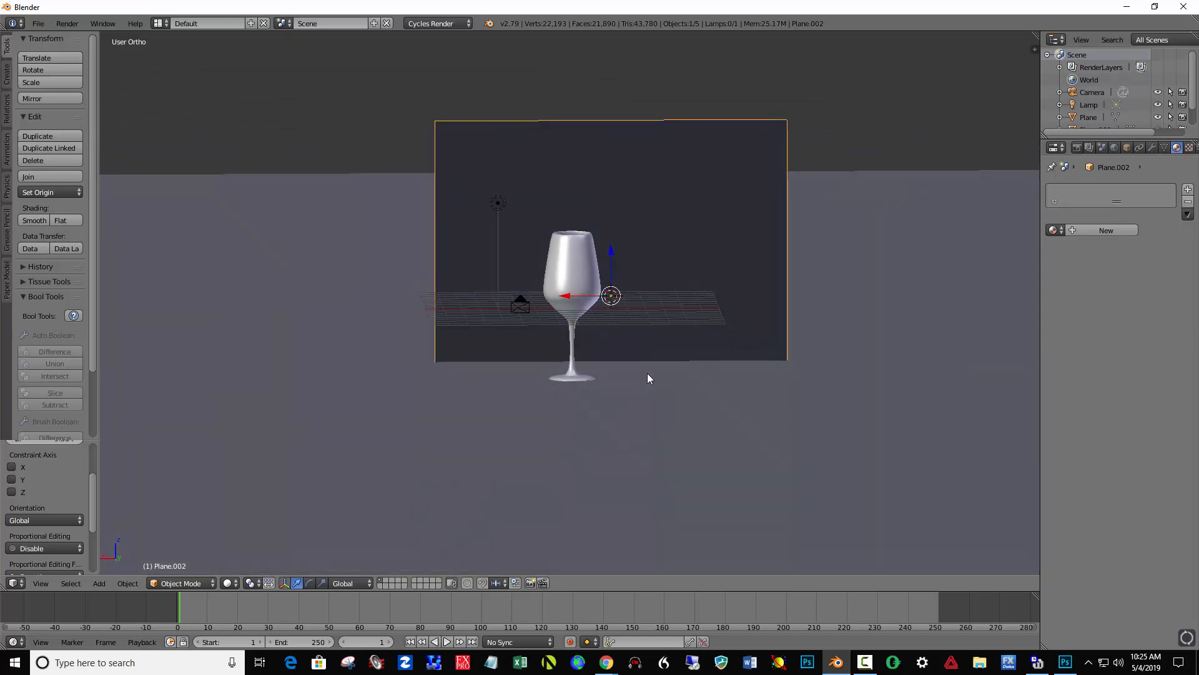
pyautogui.press('x')
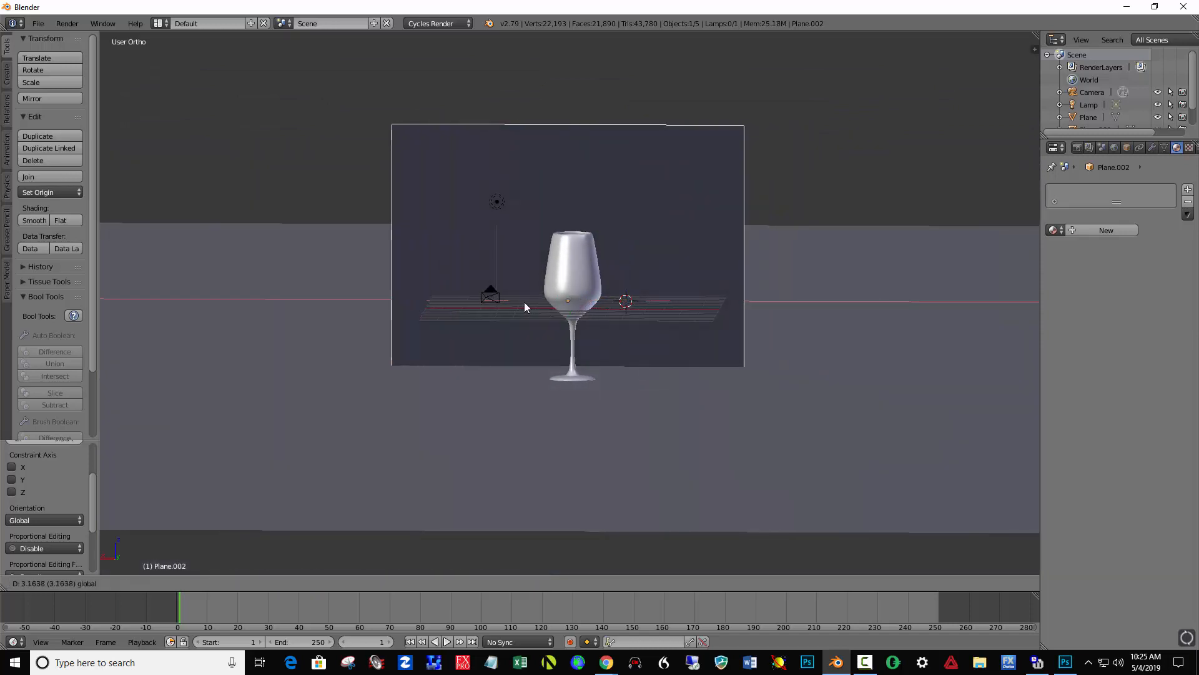
pyautogui.click(524, 302)
pyautogui.moveTo(534, 353); pyautogui.dragTo(552, 354, button='middle')
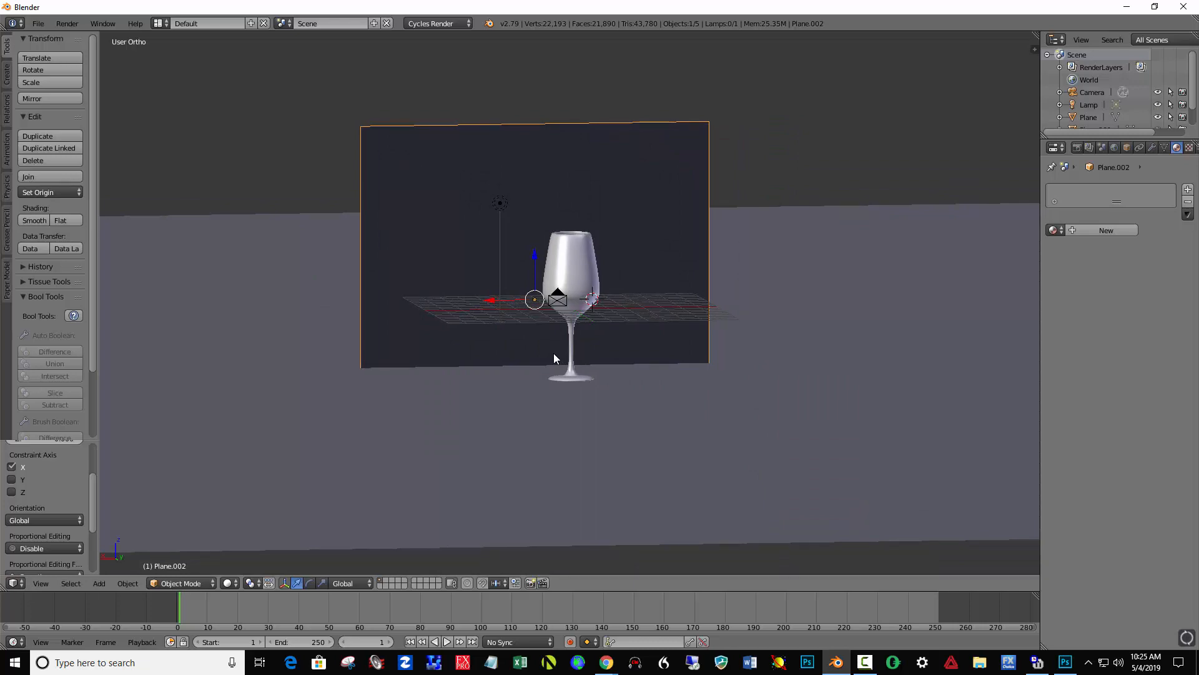
pyautogui.press('KP_7')
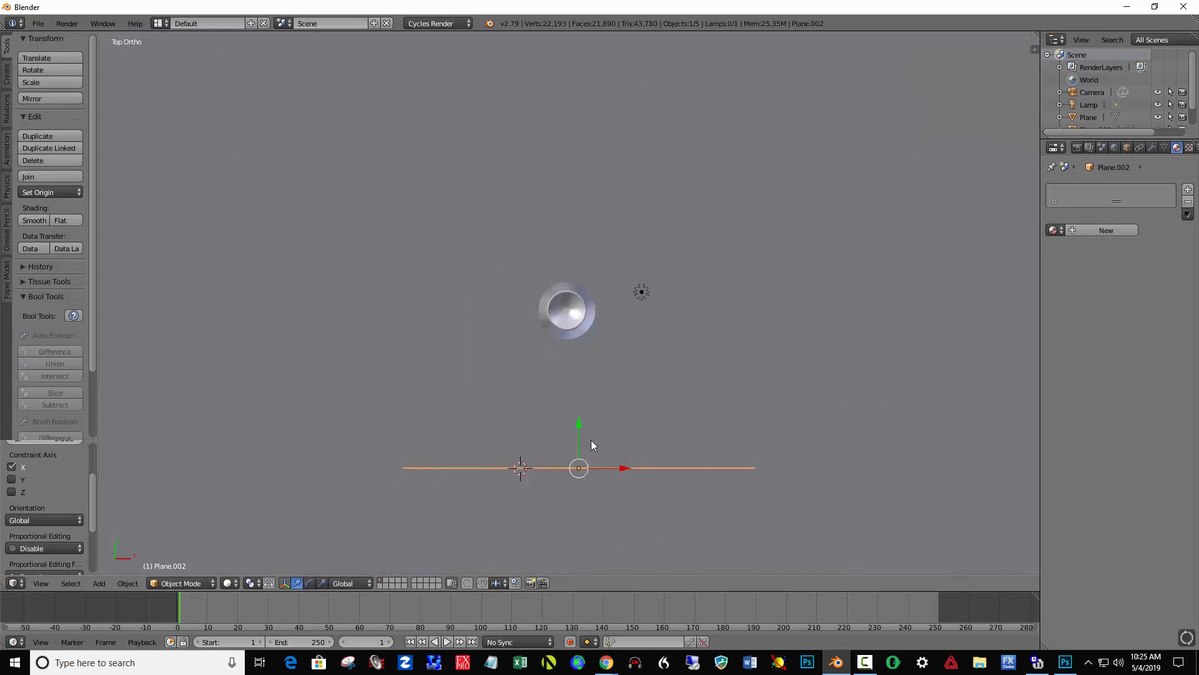
pyautogui.moveTo(577, 423); pyautogui.dragTo(563, 429)
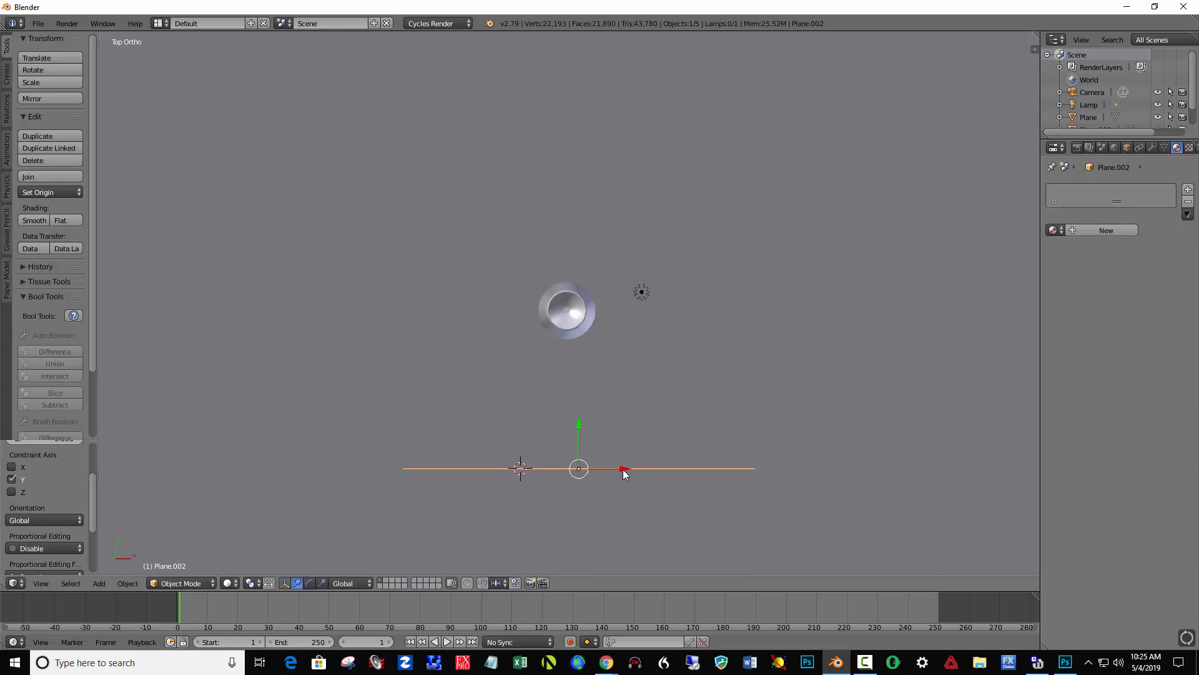
pyautogui.moveTo(623, 469); pyautogui.dragTo(616, 469)
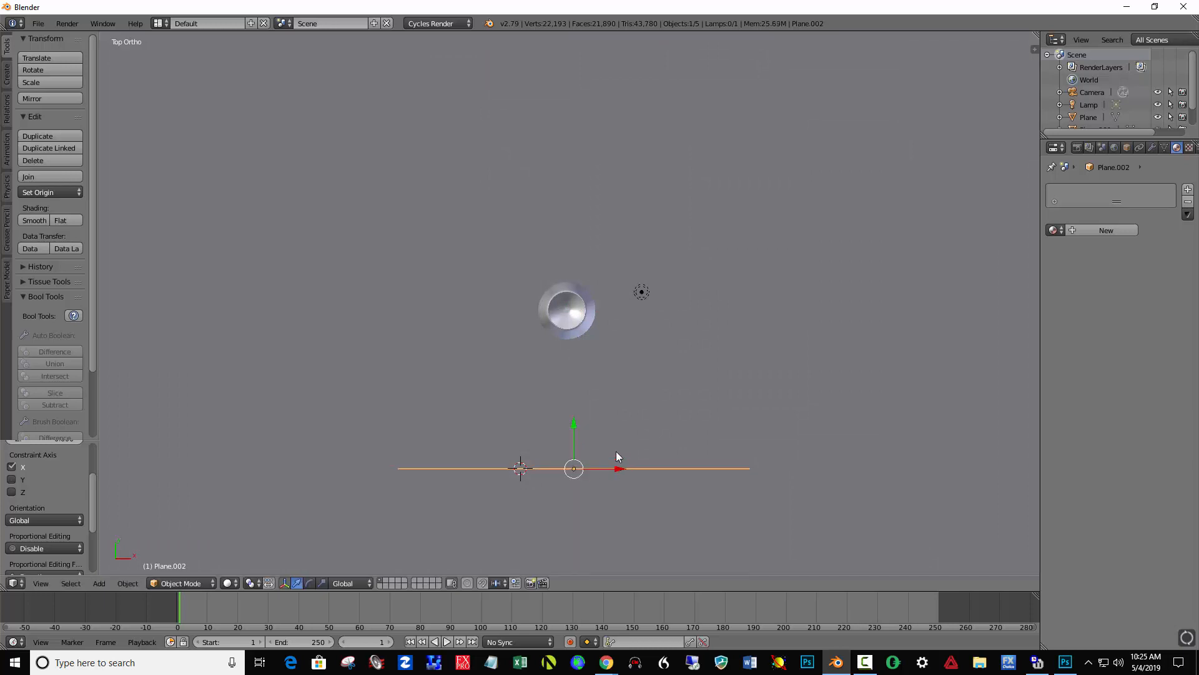
# Move the point lamp along Y toward the camera and along X in line with the glass
pyautogui.rightClick(643, 289)
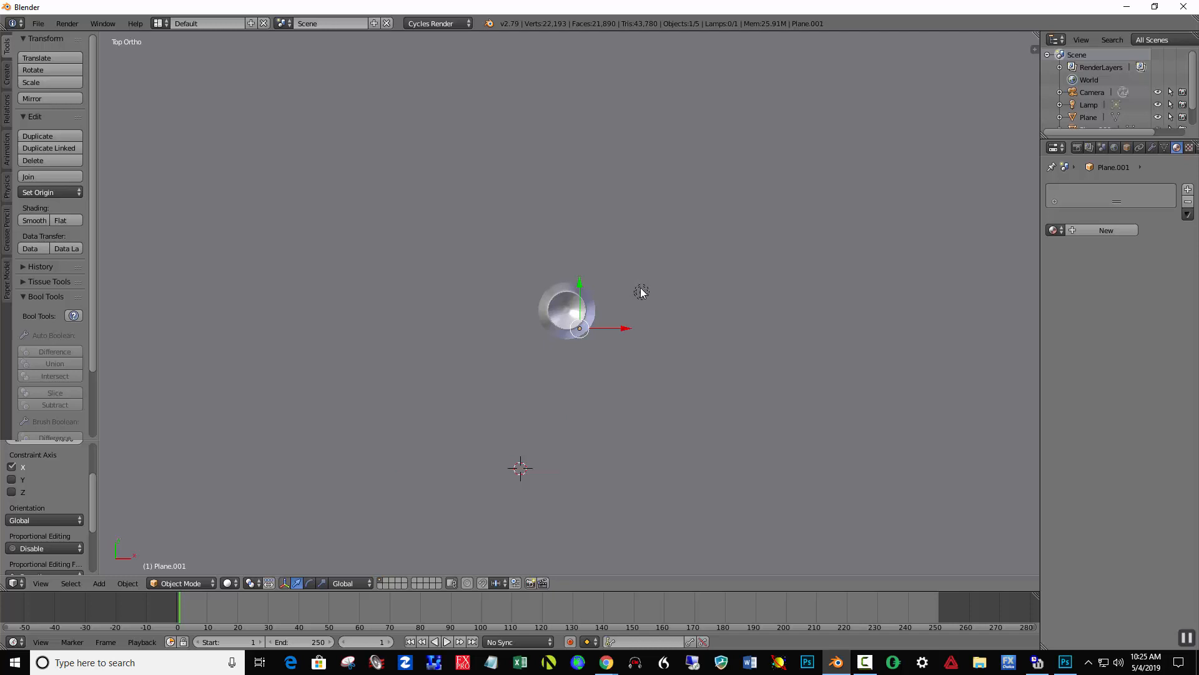
pyautogui.rightClick(642, 292)
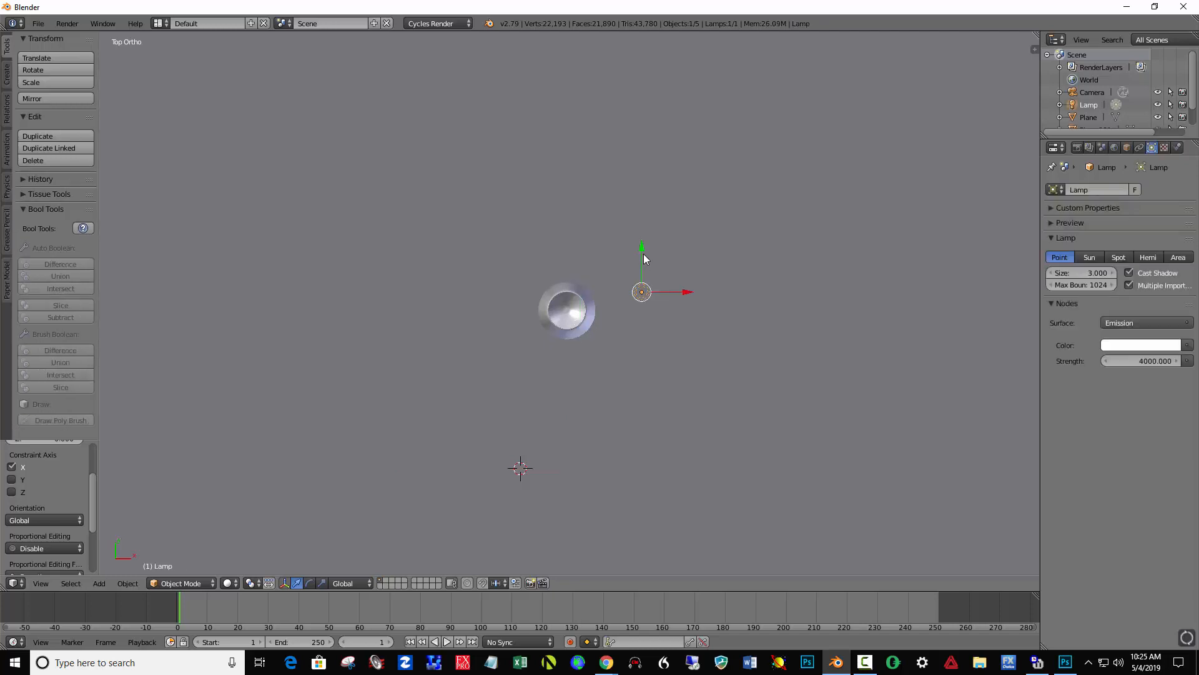
pyautogui.moveTo(642, 248); pyautogui.dragTo(637, 194)
pyautogui.moveTo(688, 237); pyautogui.dragTo(621, 235)
# Add a spot lamp between the upright background plane and the wine glass
pyautogui.moveTo(660, 321); pyautogui.dragTo(815, 200, button='middle')
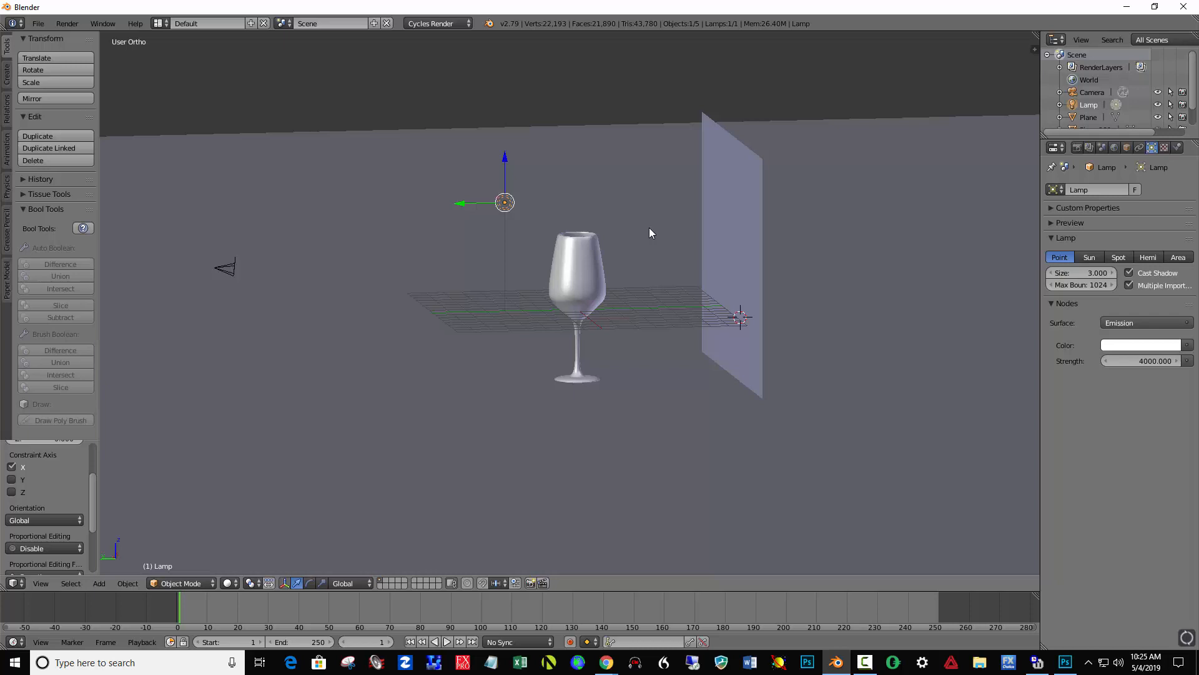
pyautogui.press('KP_3')
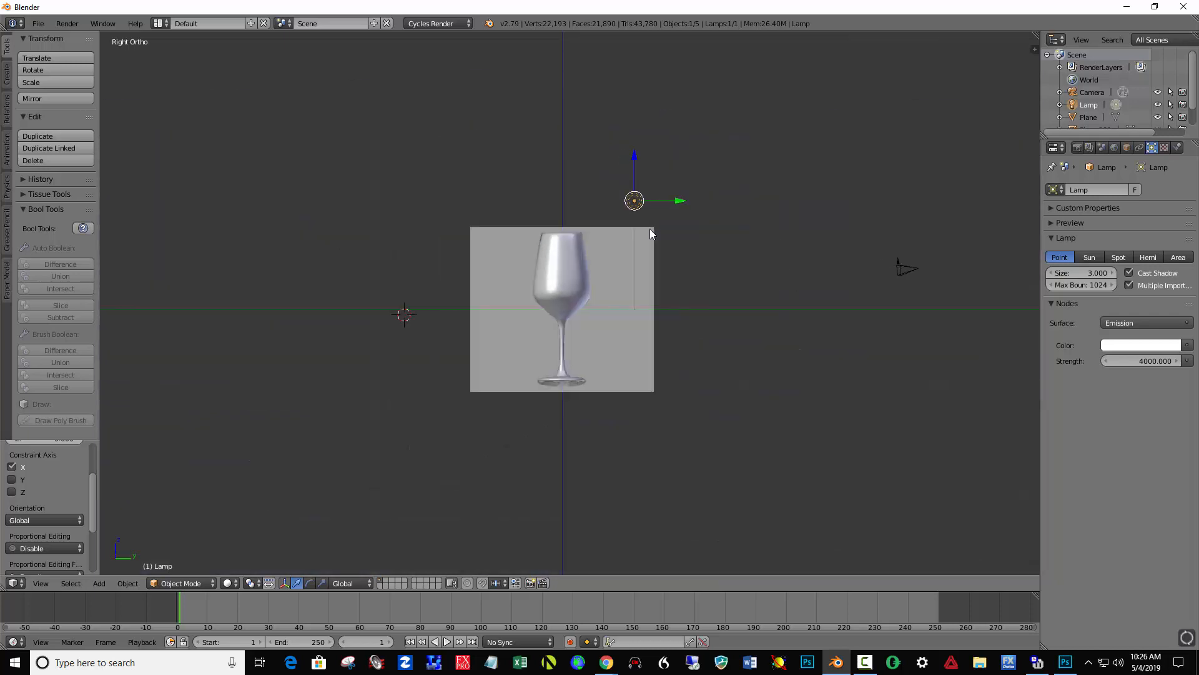
pyautogui.press('KP_1')
pyautogui.moveTo(679, 261); pyautogui.dragTo(537, 273, button='middle')
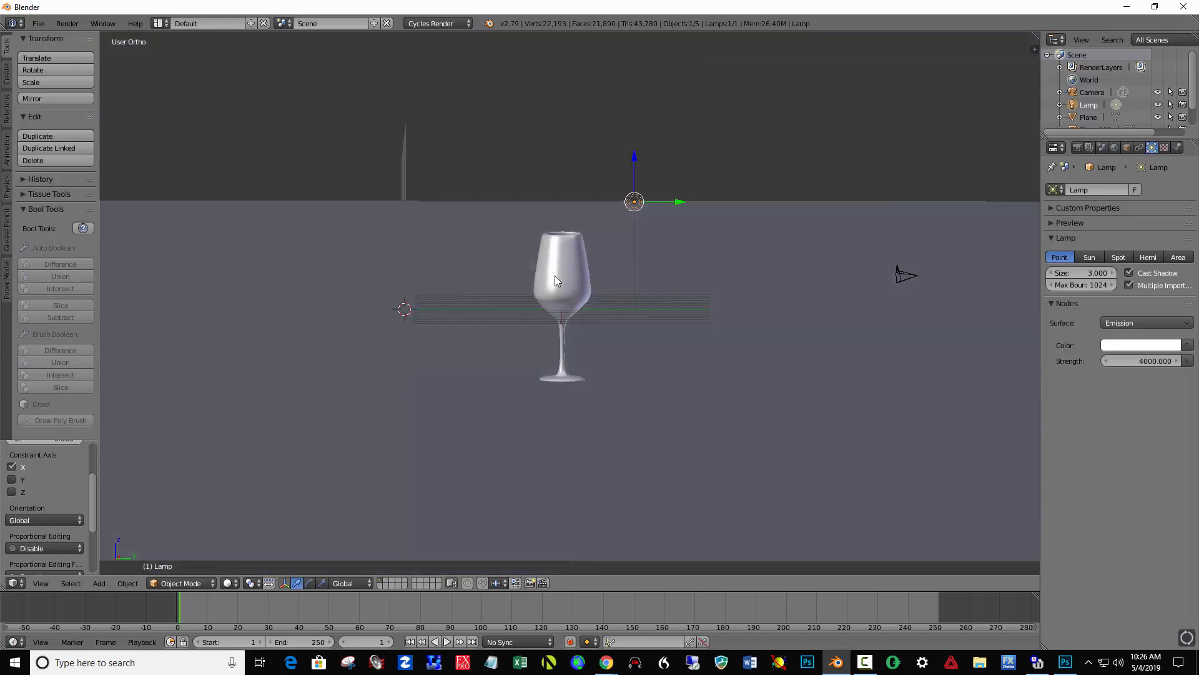
pyautogui.click(467, 229)
pyautogui.hotkey('shift', 'a')
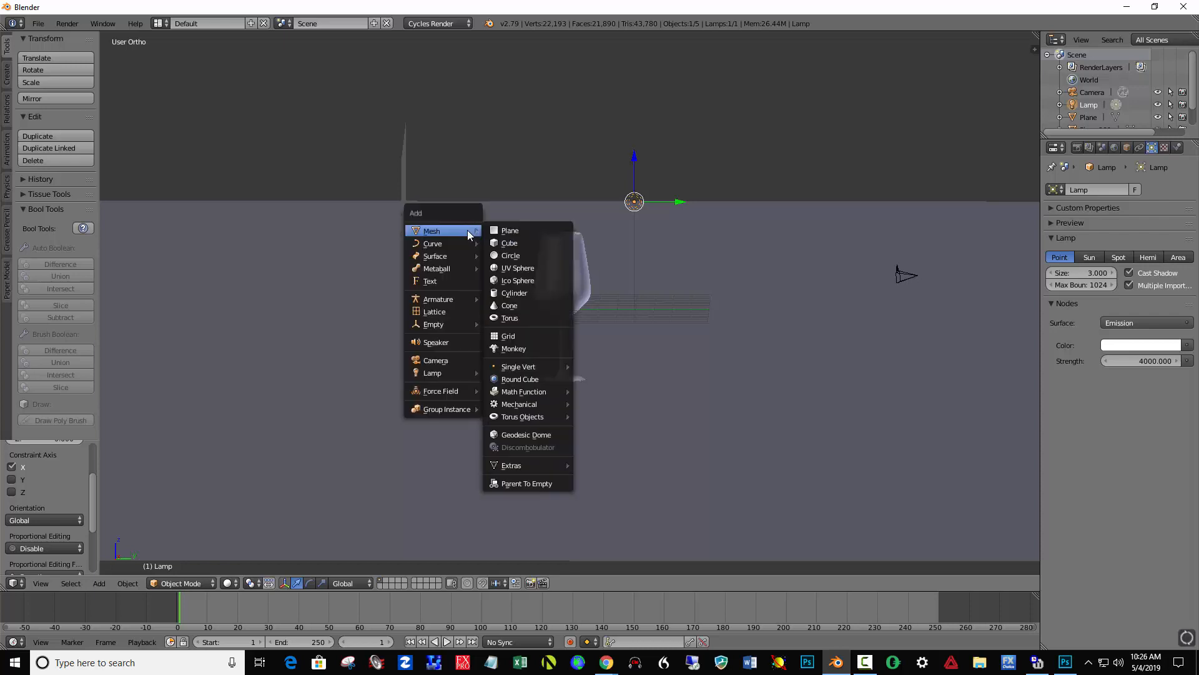
pyautogui.moveTo(455, 372)
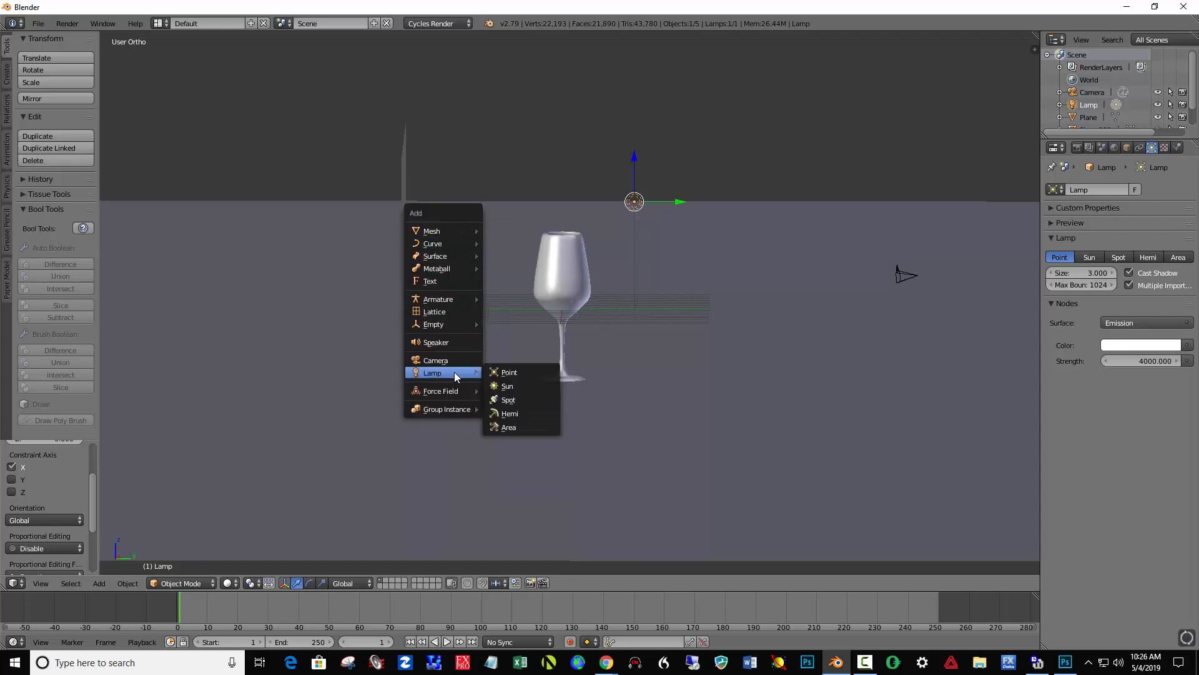
pyautogui.click(500, 400)
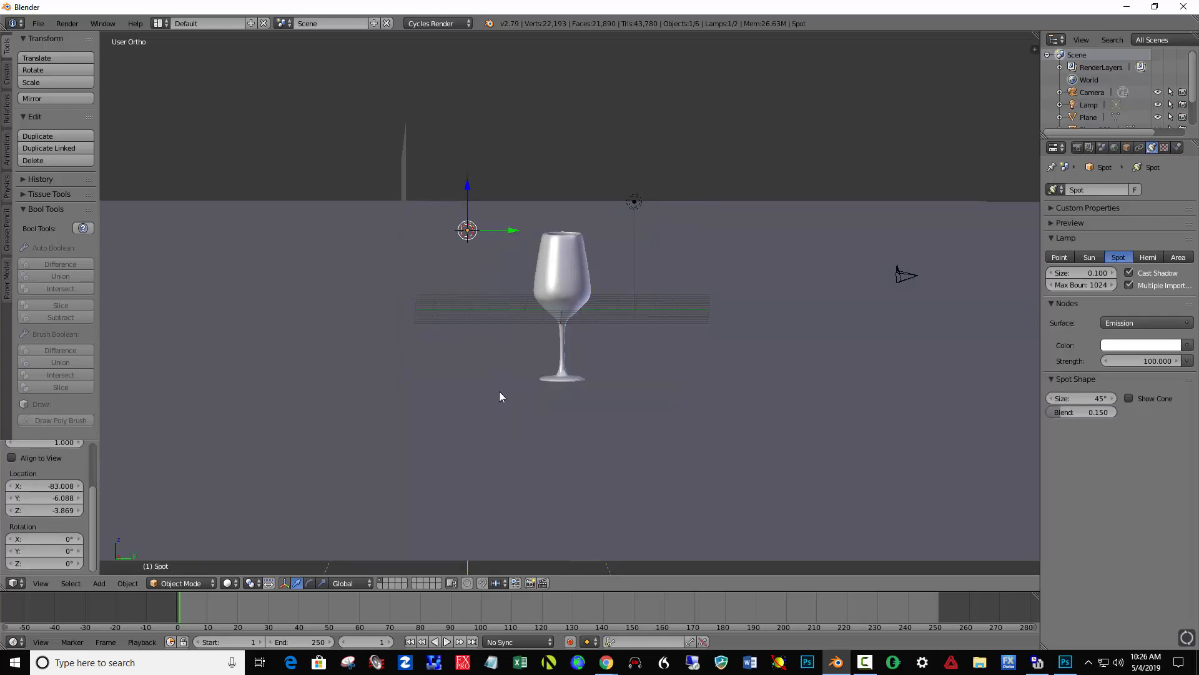
# Raise the spot lamp along Z to the height of the glass rim and rotate it toward the background plane
pyautogui.moveTo(748, 380); pyautogui.dragTo(745, 375, button='middle')
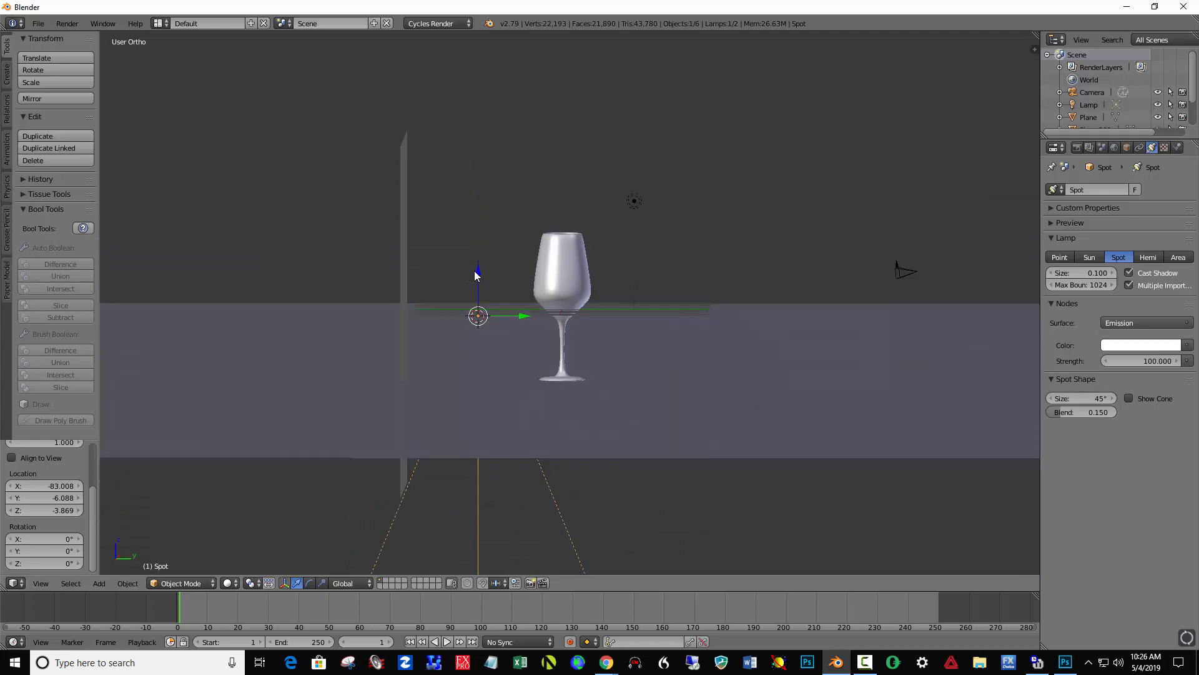
pyautogui.moveTo(475, 272); pyautogui.dragTo(481, 186)
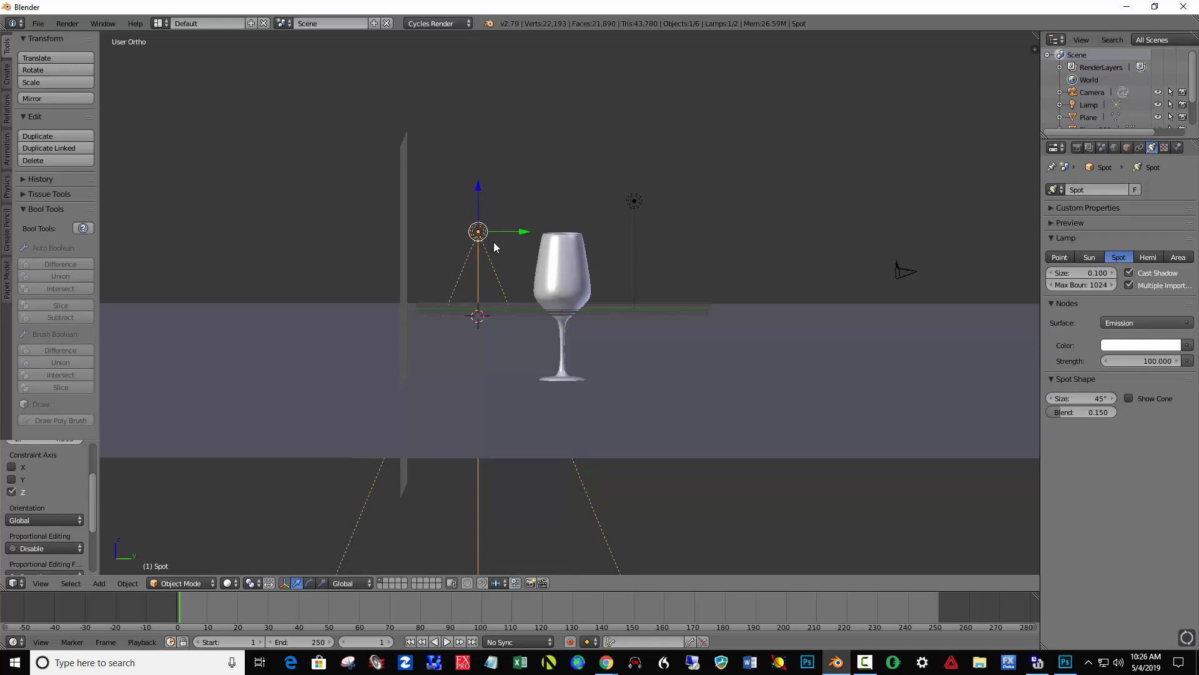
pyautogui.press('r')
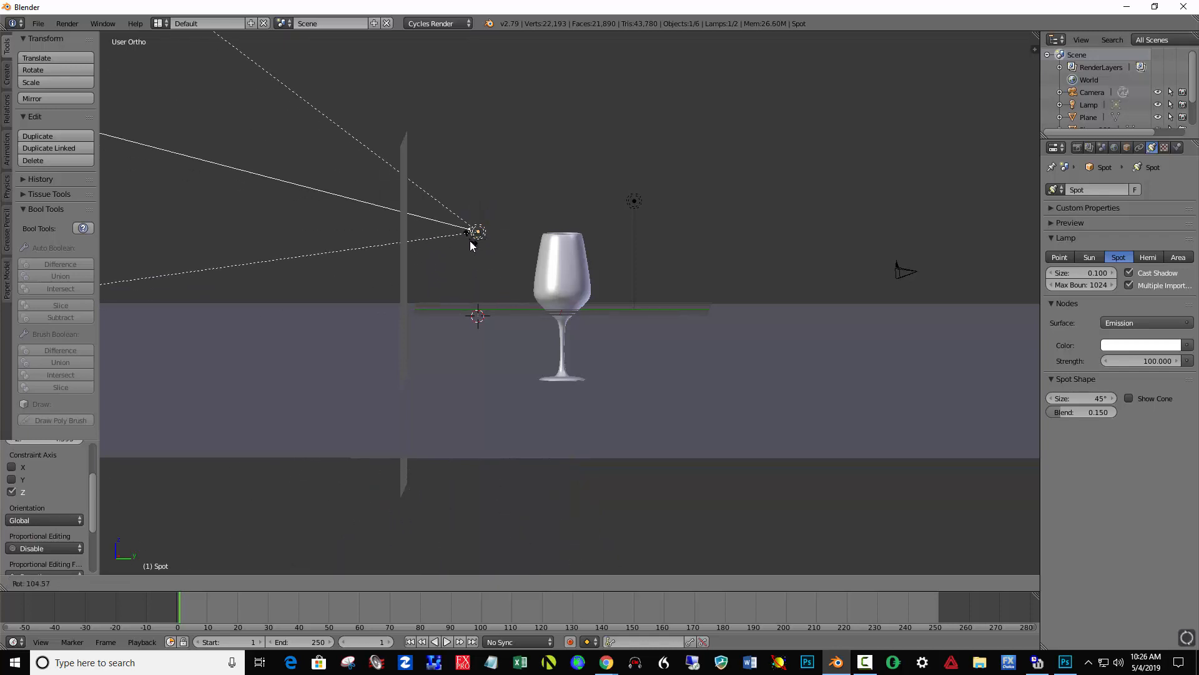
pyautogui.click(471, 247)
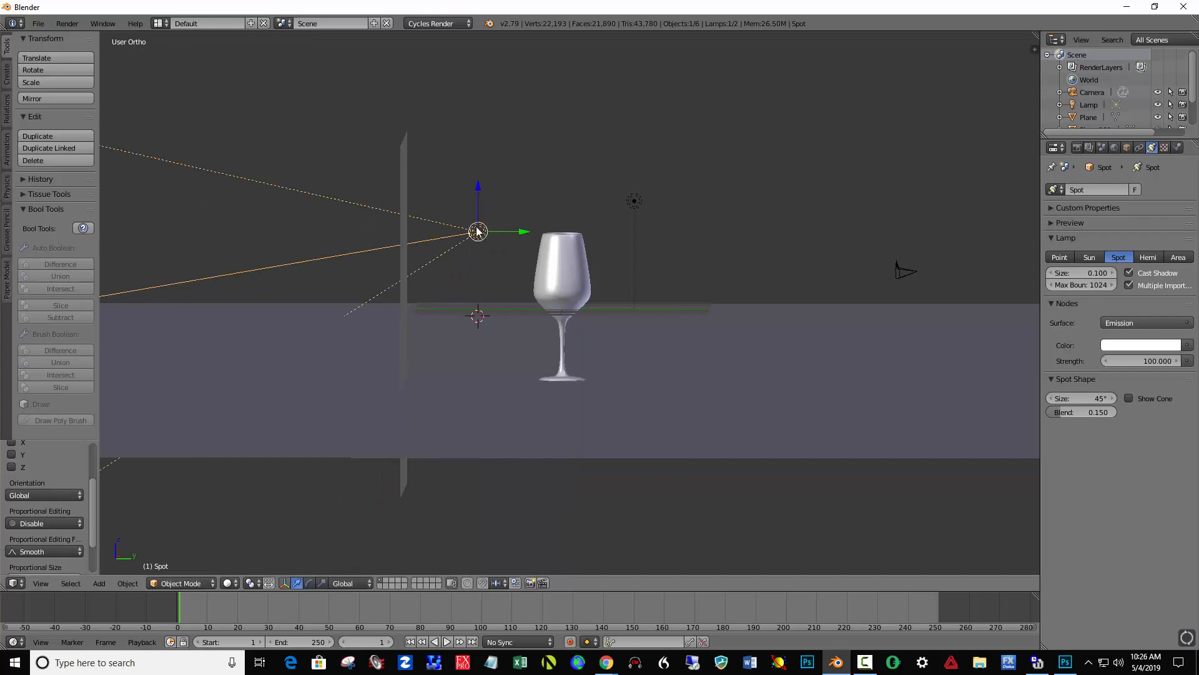
# Lower the spot lamp to bowl height, shift it along Y to the glass, and aim it horizontally at the background plane
pyautogui.moveTo(481, 187); pyautogui.dragTo(485, 242)
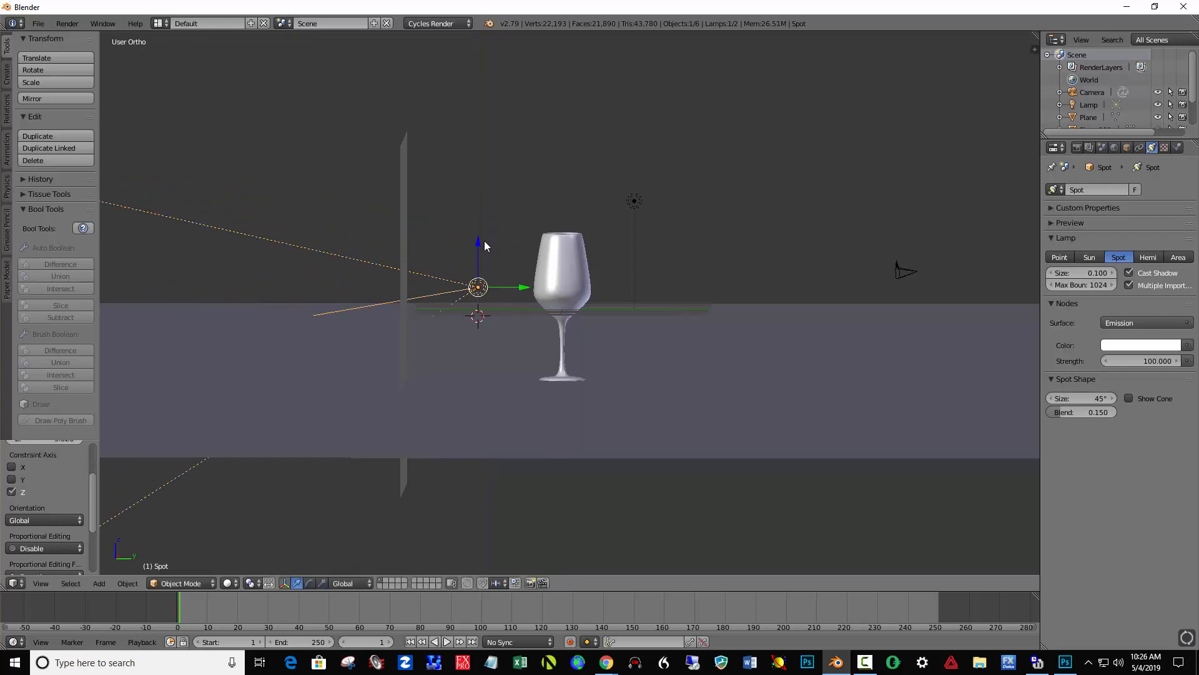
pyautogui.moveTo(516, 287); pyautogui.dragTo(574, 289)
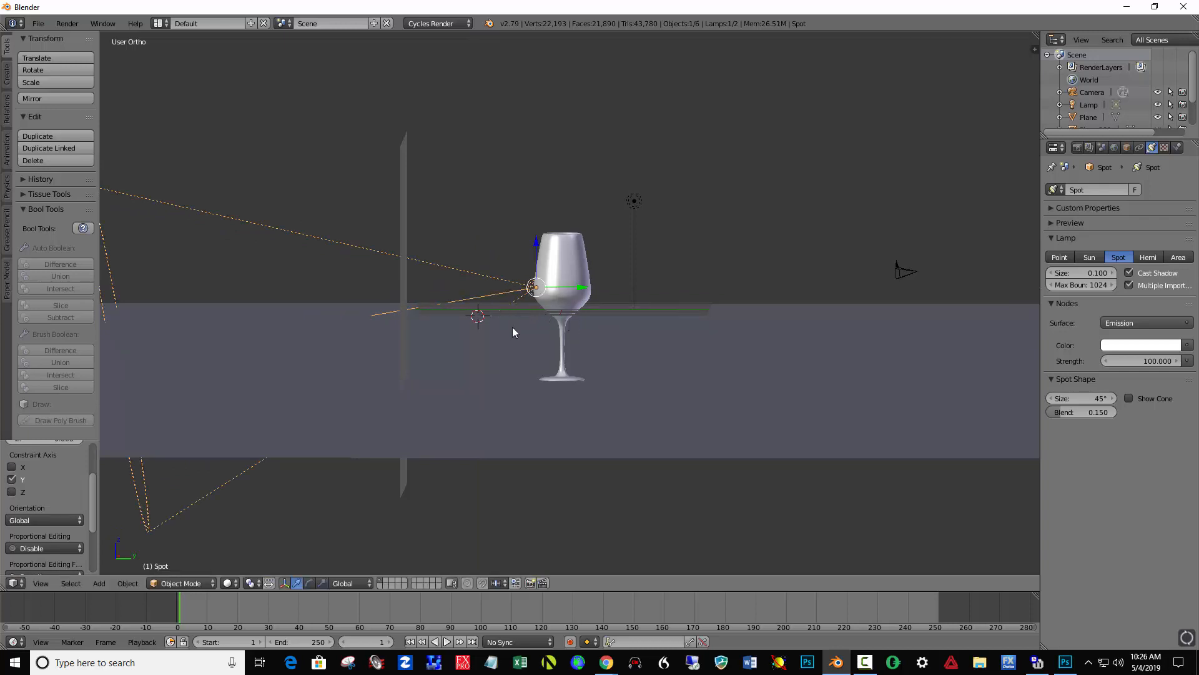
pyautogui.press('r')
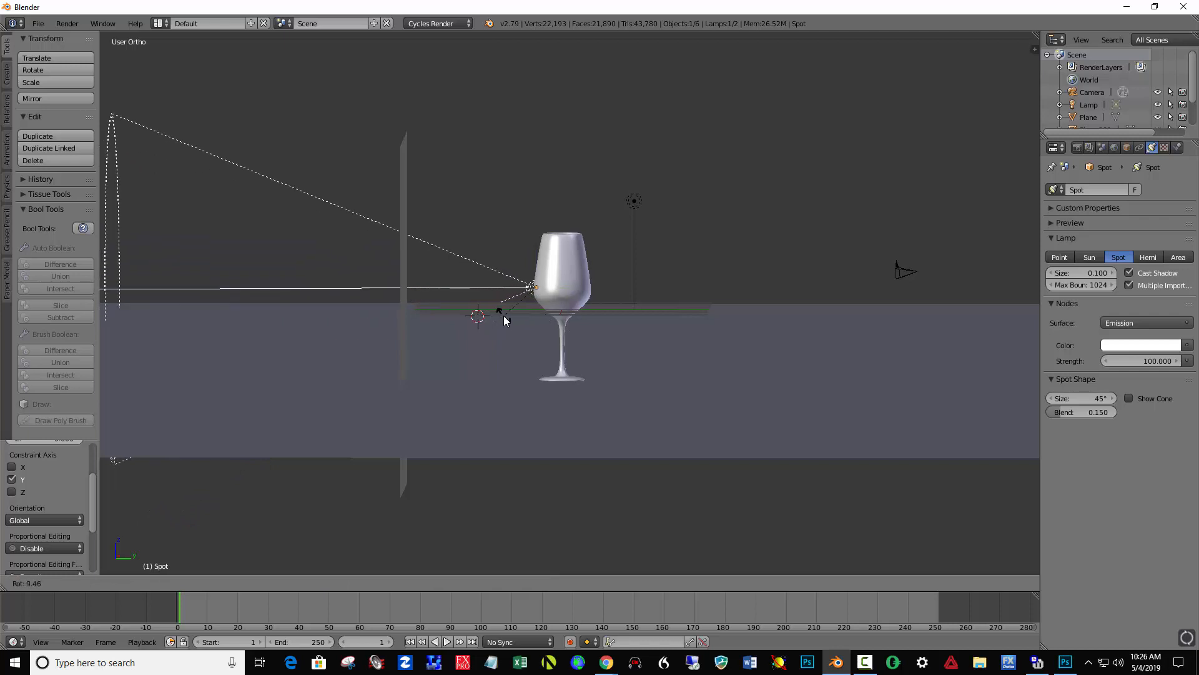
pyautogui.click(505, 321)
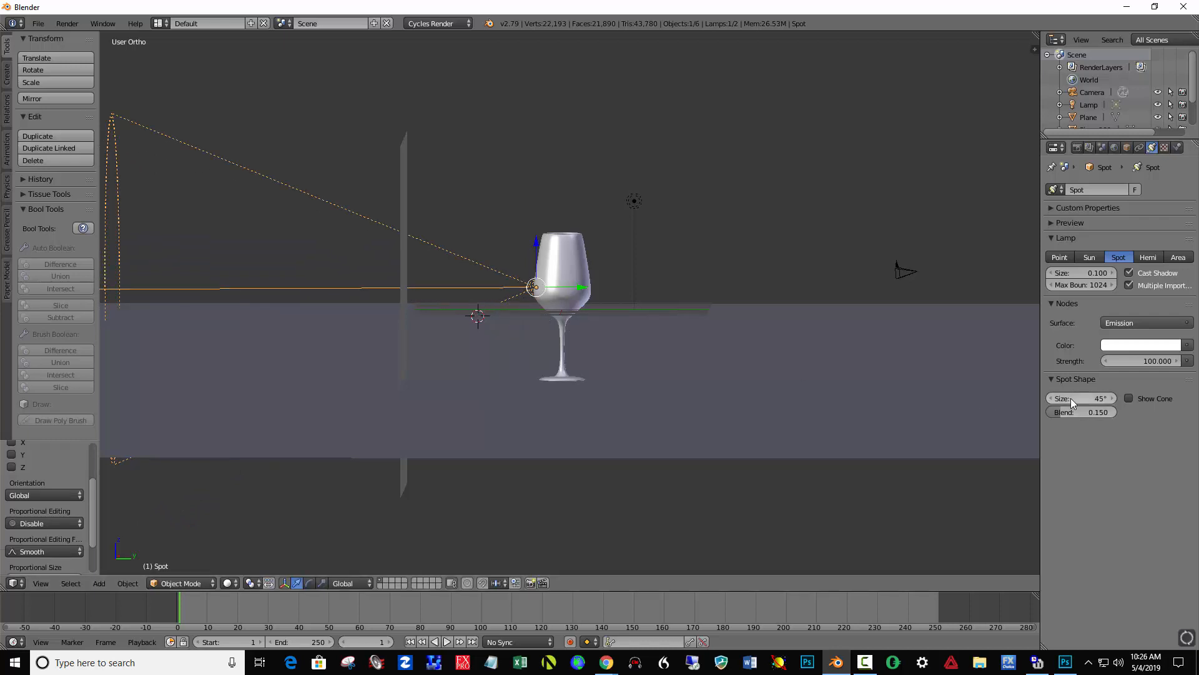
# Widen the spot lamp's cone to 72.6° and set the lamp size to 3
pyautogui.moveTo(1070, 399); pyautogui.dragTo(1113, 399)
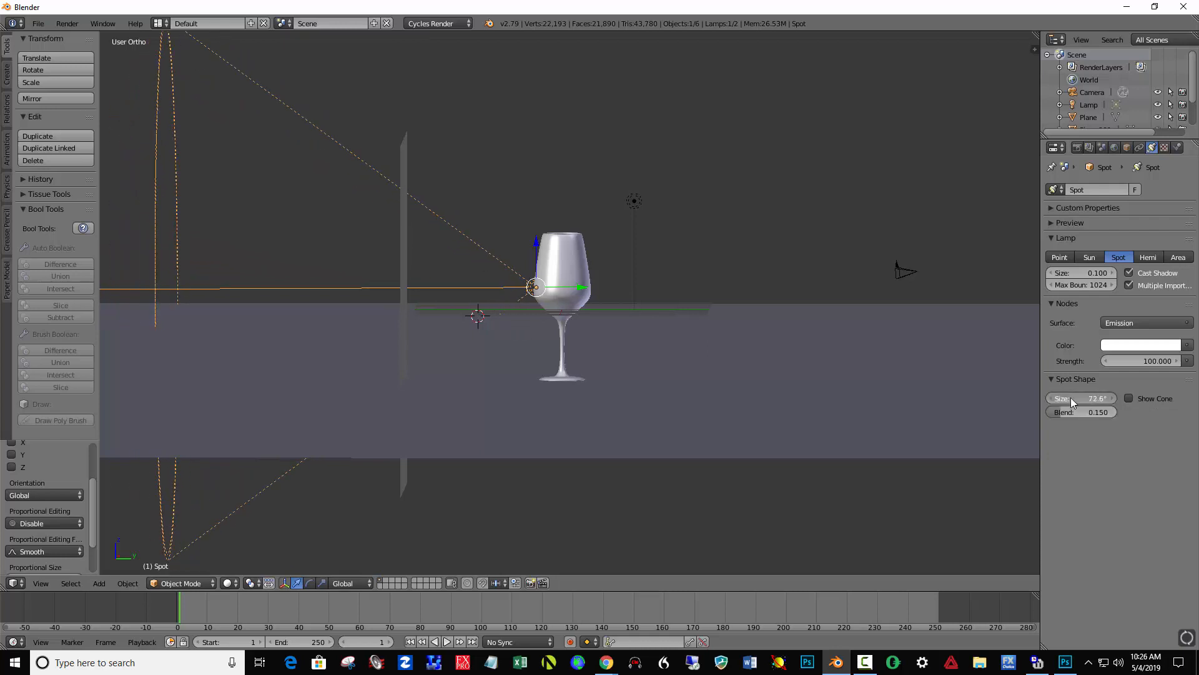
pyautogui.click(1080, 274)
pyautogui.write('3')
pyautogui.press('Return')
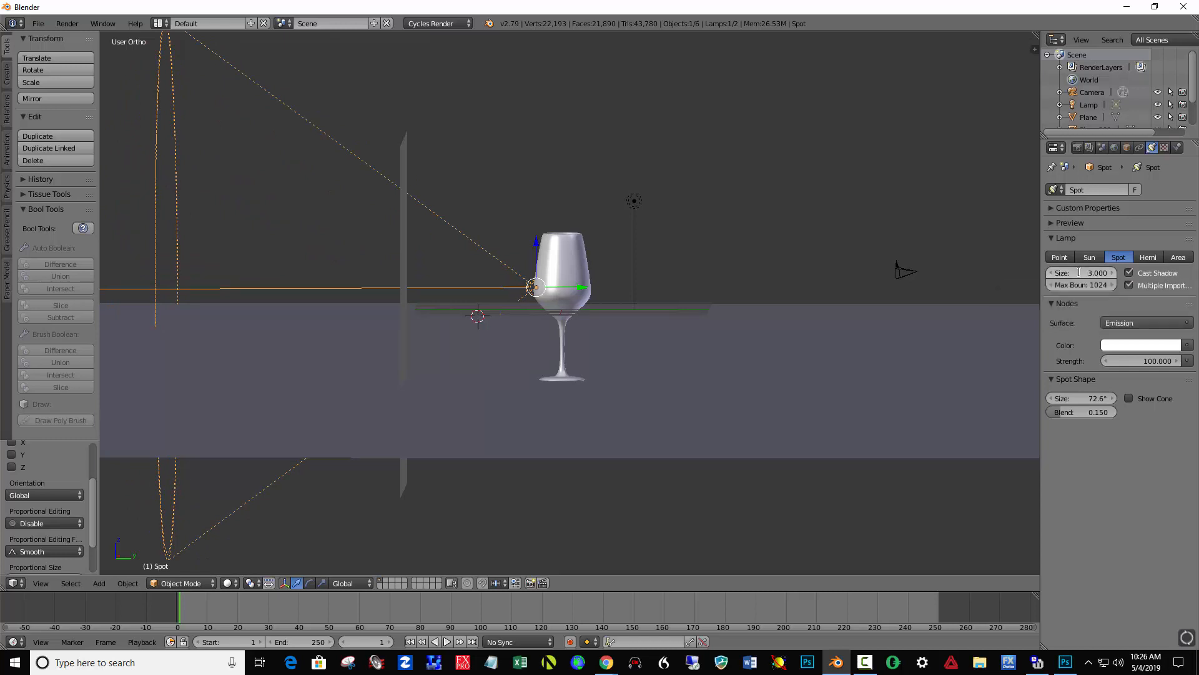
# Set the spot lamp's strength to 2000 and preview the scene in rendered shading through the camera
pyautogui.click(1130, 361)
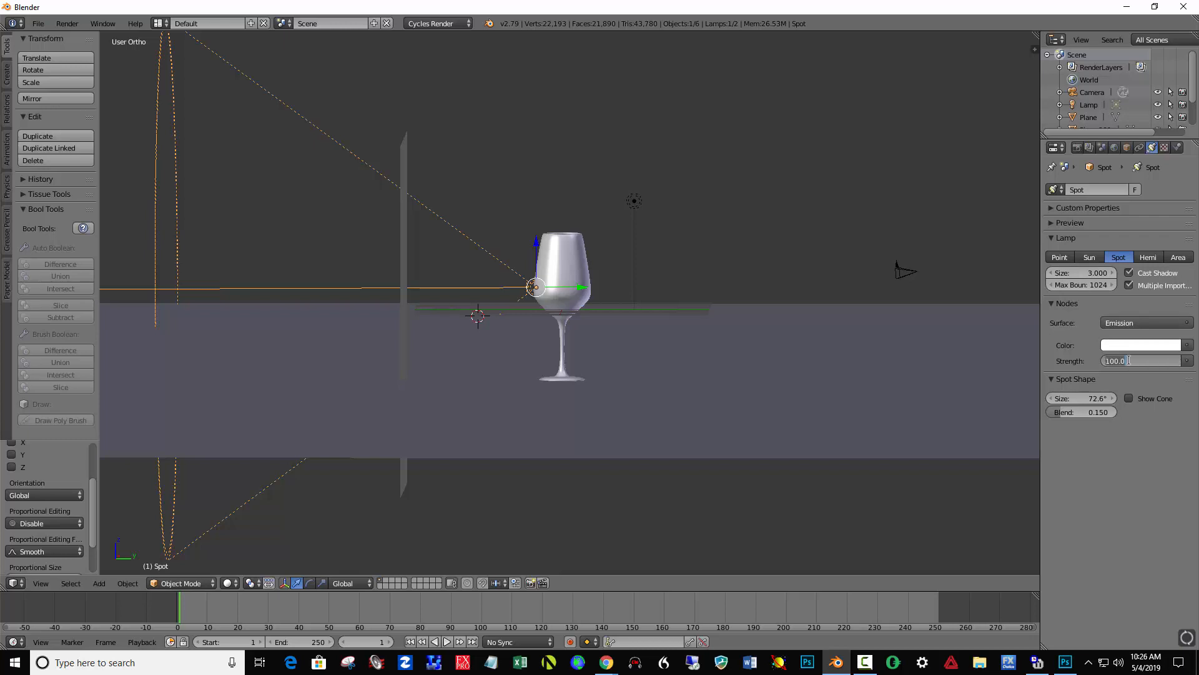
pyautogui.write('200')
pyautogui.press('Return')
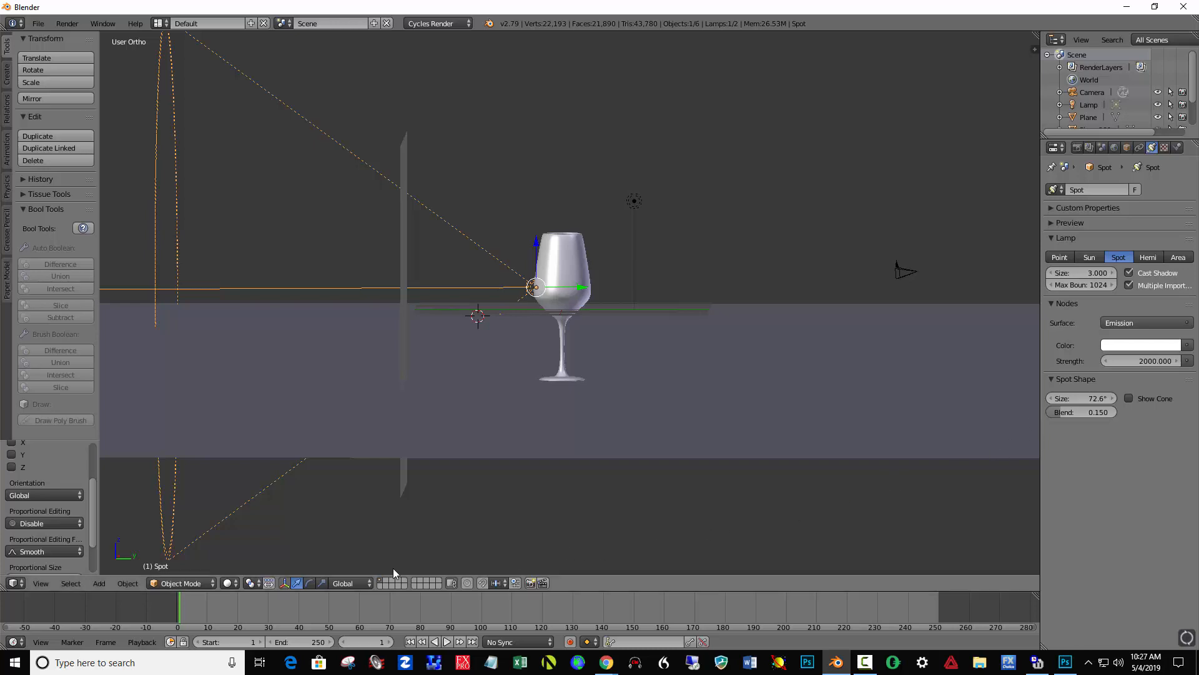
pyautogui.click(230, 583)
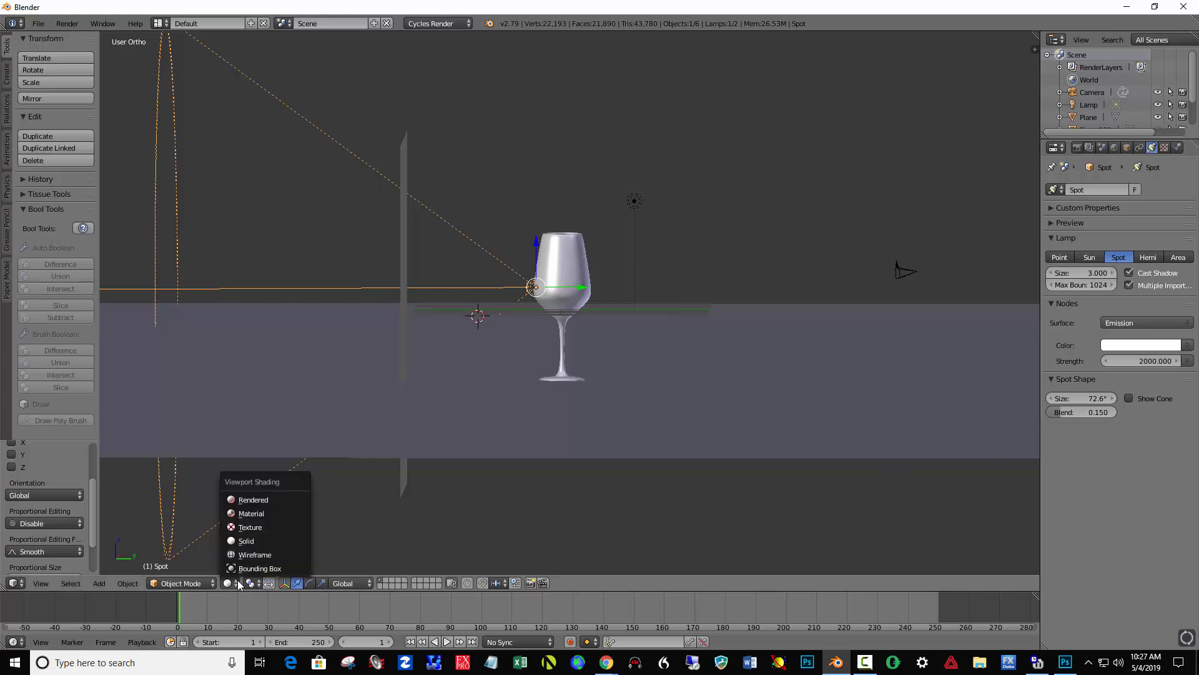
pyautogui.click(248, 498)
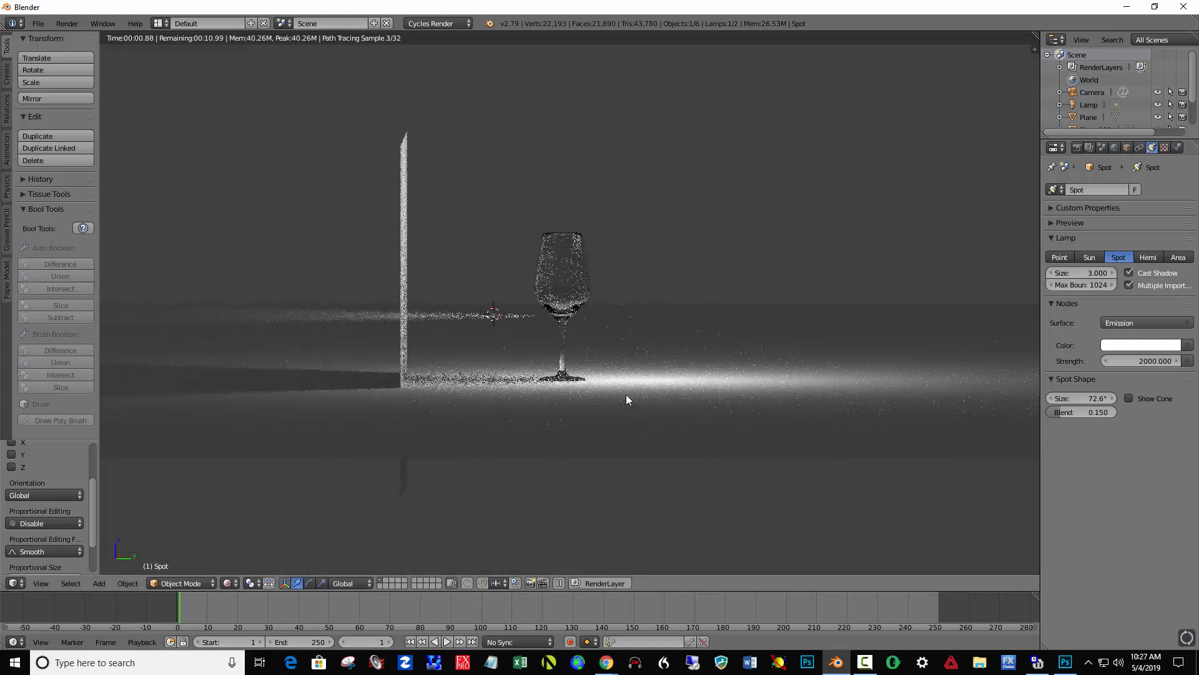
pyautogui.moveTo(625, 395); pyautogui.dragTo(528, 394, button='middle')
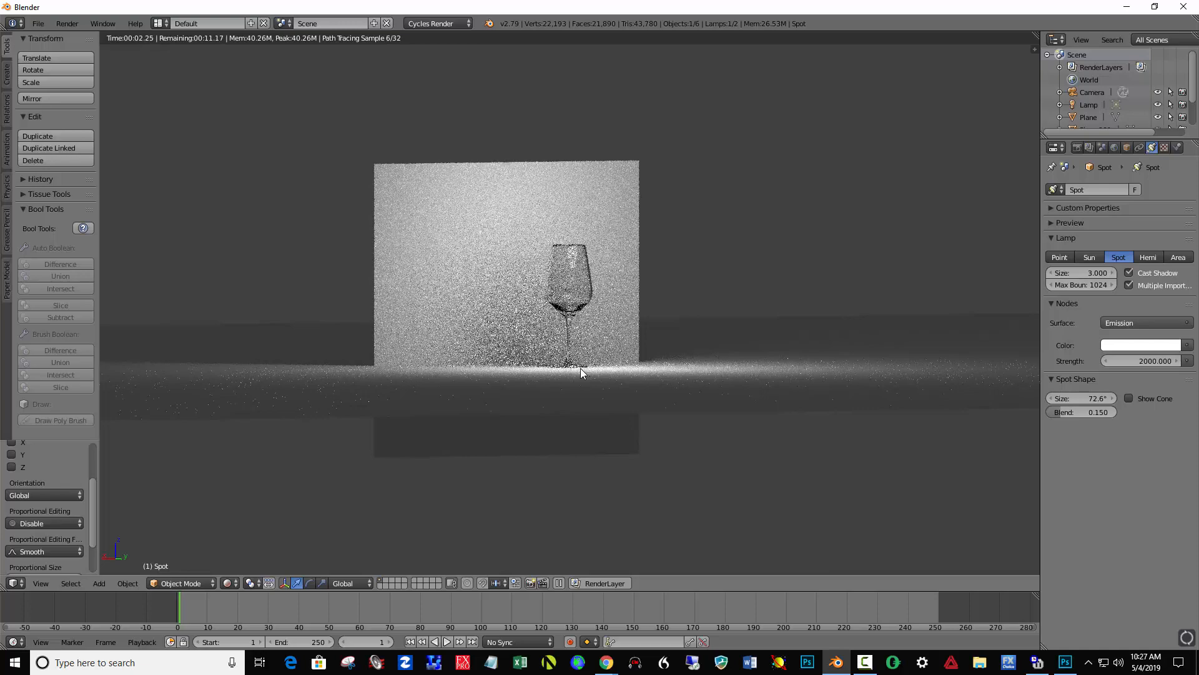
pyautogui.moveTo(580, 369); pyautogui.dragTo(761, 336, button='middle')
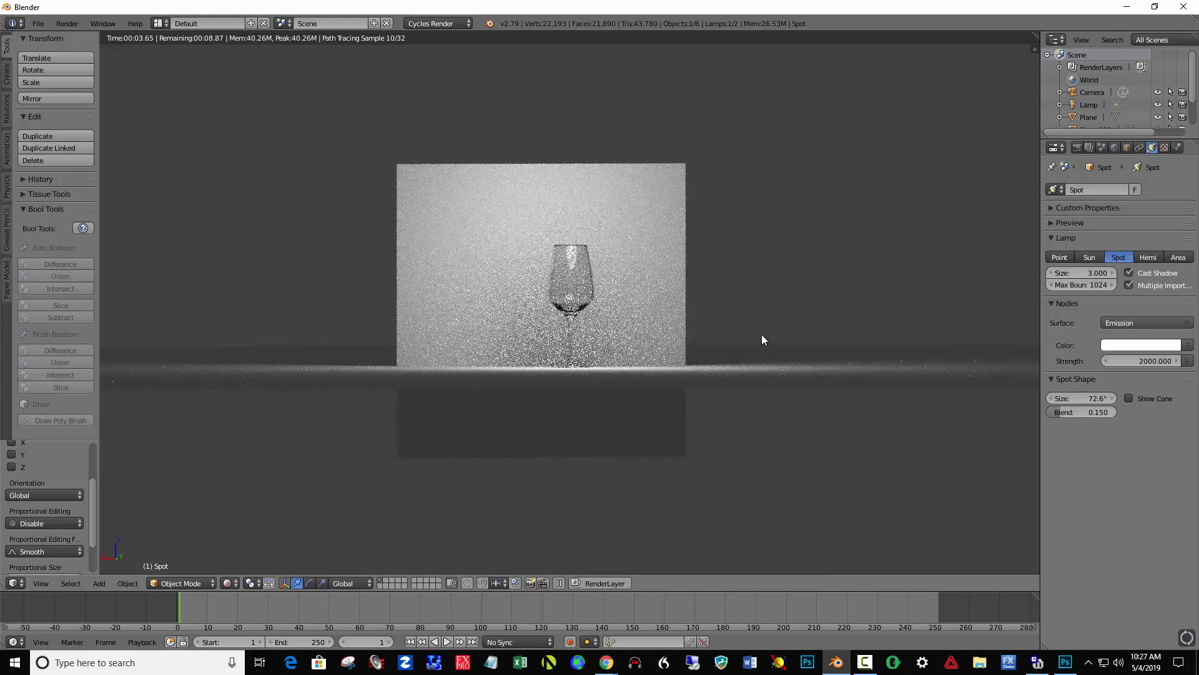
pyautogui.press('KP_0')
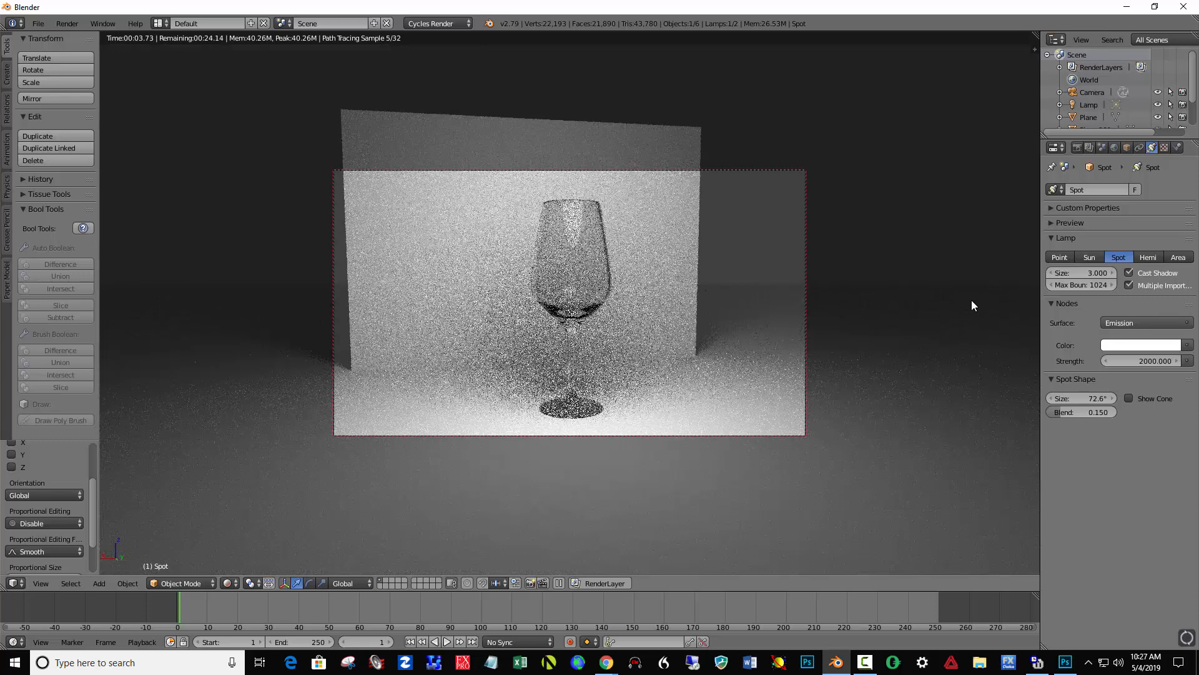
# Set the spot lamp's size to 0.1 and its strength to 5000
pyautogui.click(1086, 272)
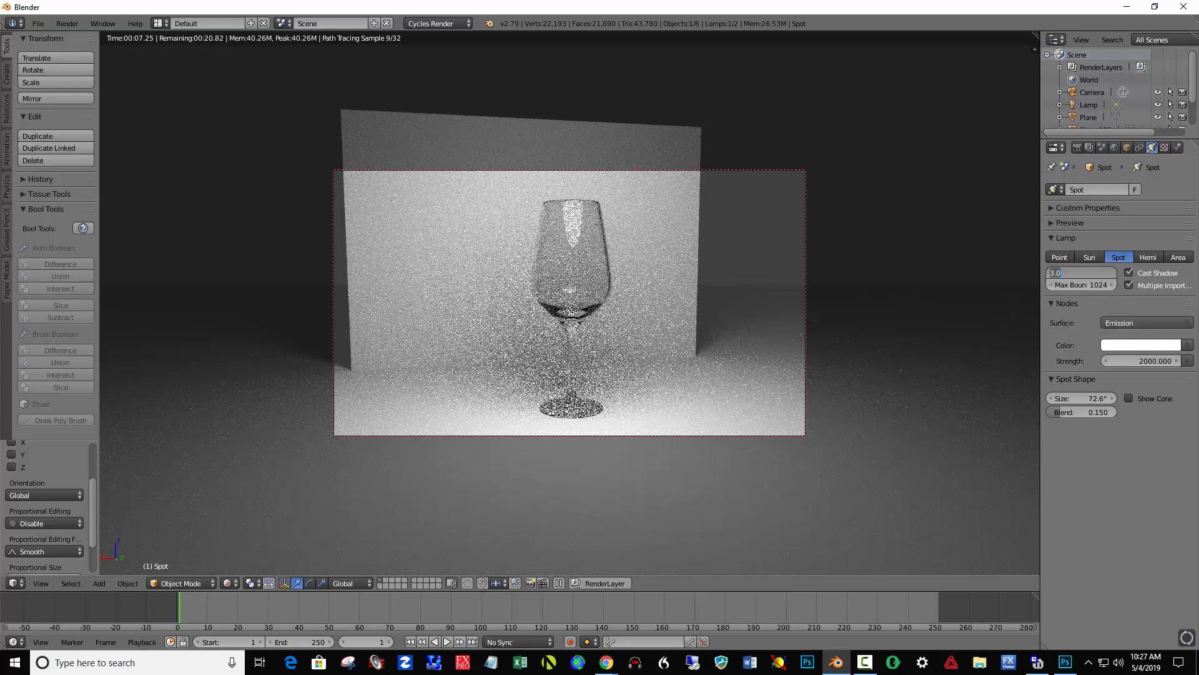
pyautogui.write('0.1')
pyautogui.press('Return')
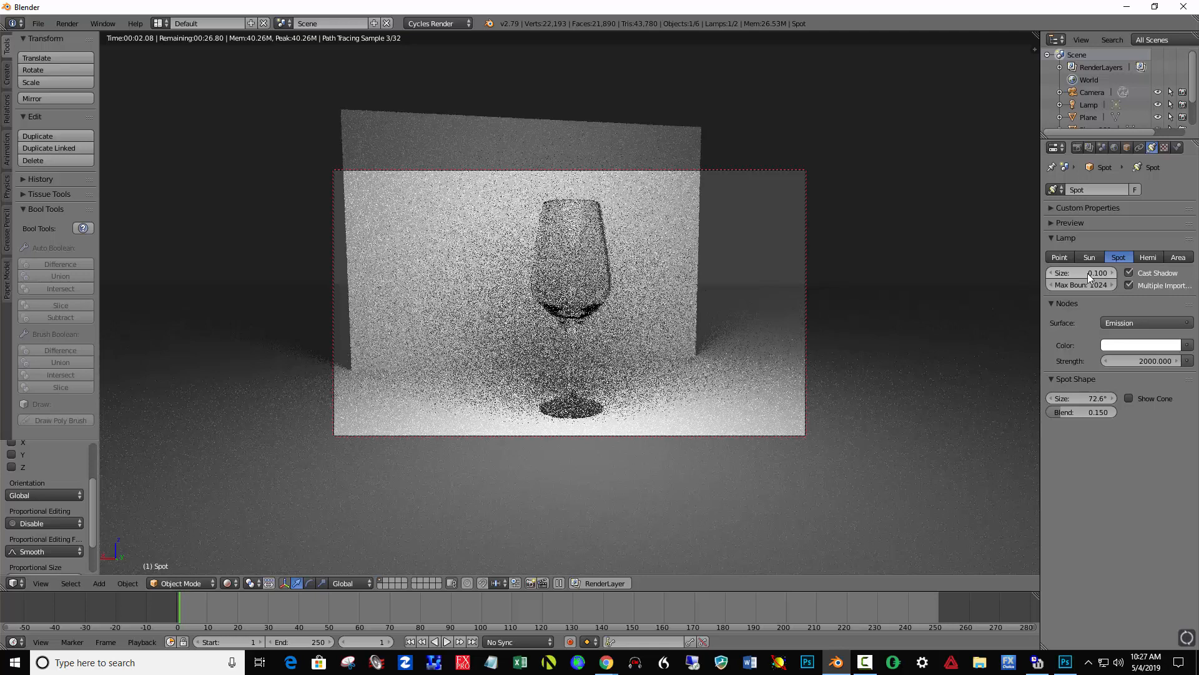
pyautogui.click(1157, 360)
pyautogui.write('5')
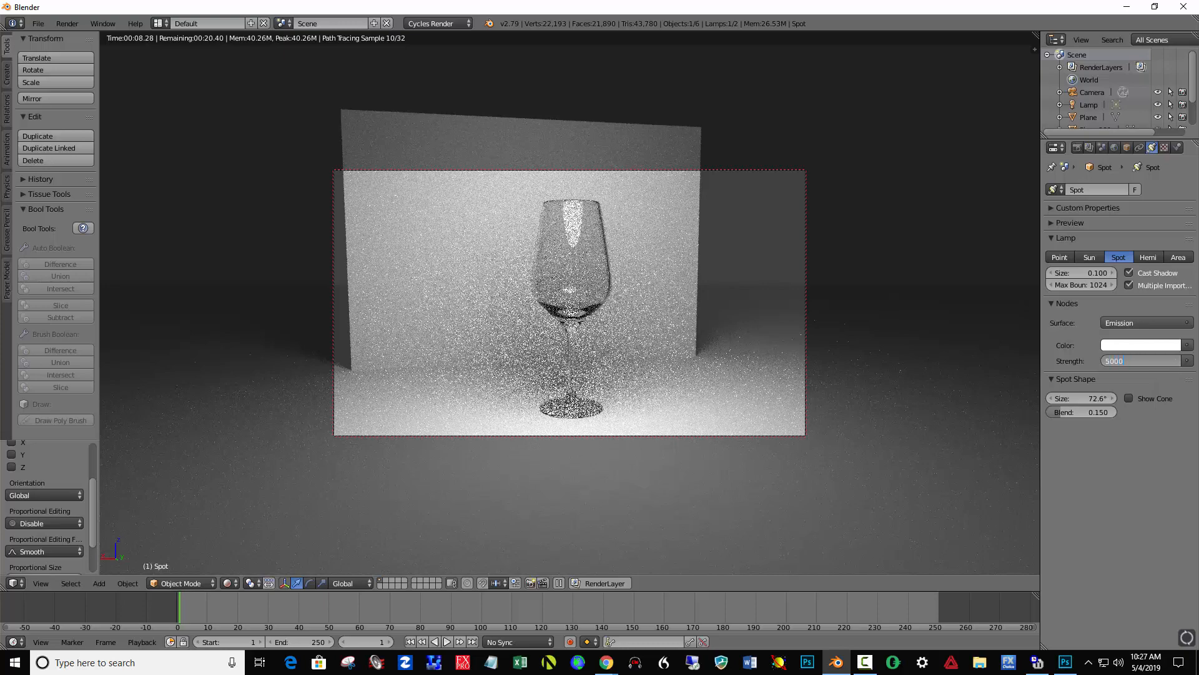
pyautogui.press('Return')
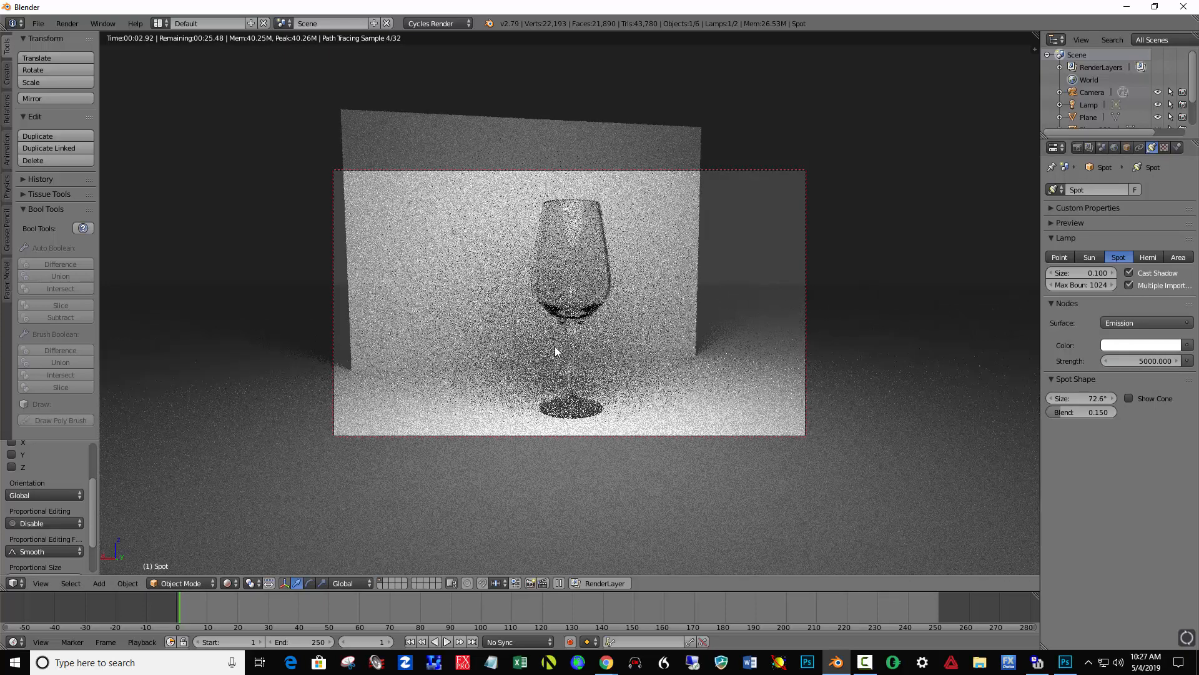
pyautogui.moveTo(554, 346); pyautogui.dragTo(591, 359, button='middle')
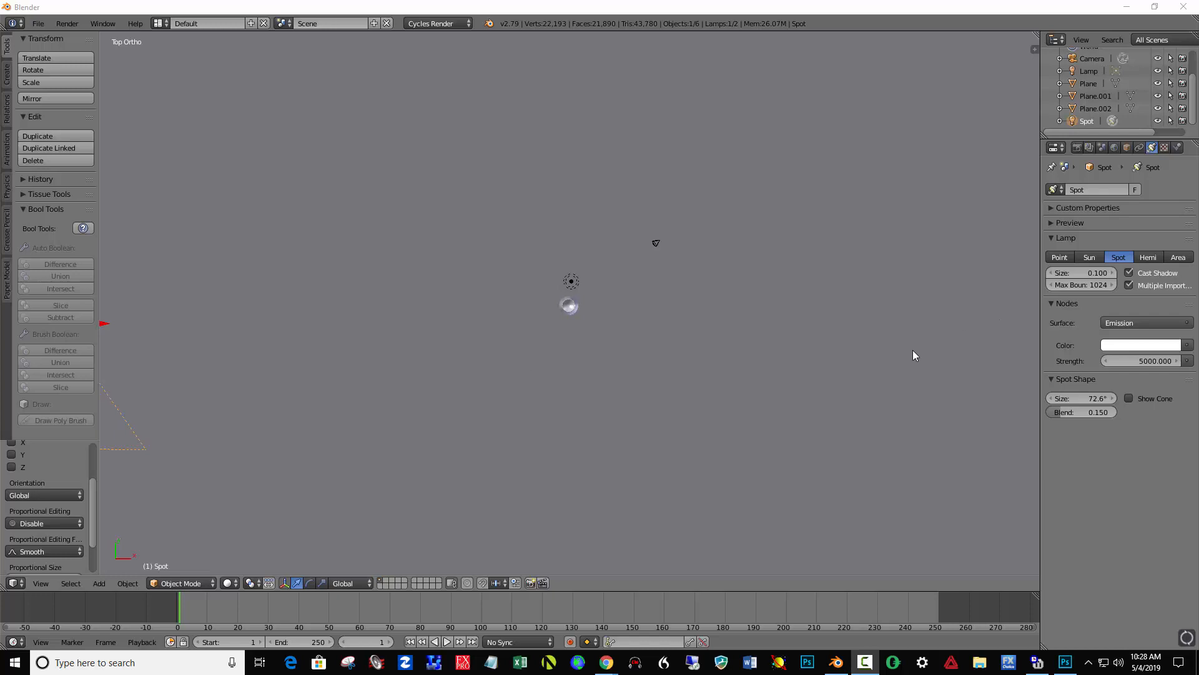
# Move the spot lamp along X in line with the wine glass and raise it slightly along Z
pyautogui.scroll(-2, 475, 391)
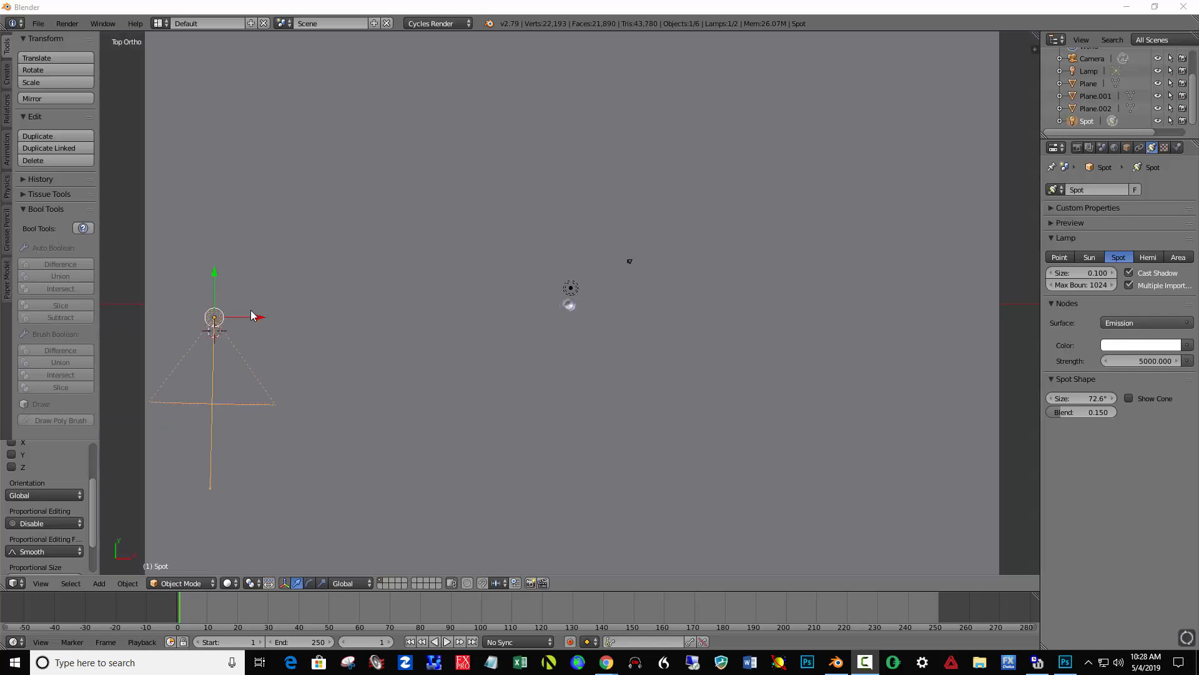
pyautogui.moveTo(257, 319); pyautogui.dragTo(617, 321)
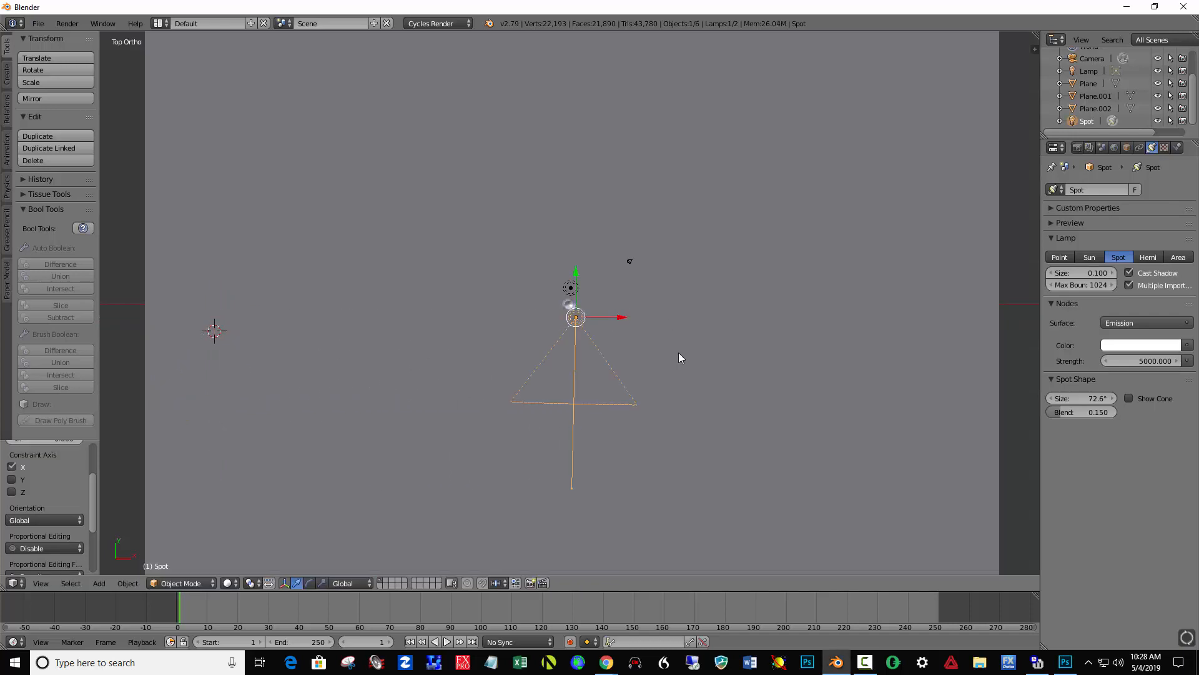
pyautogui.moveTo(688, 381); pyautogui.dragTo(550, 260, button='middle')
pyautogui.press('g')
pyautogui.press('z')
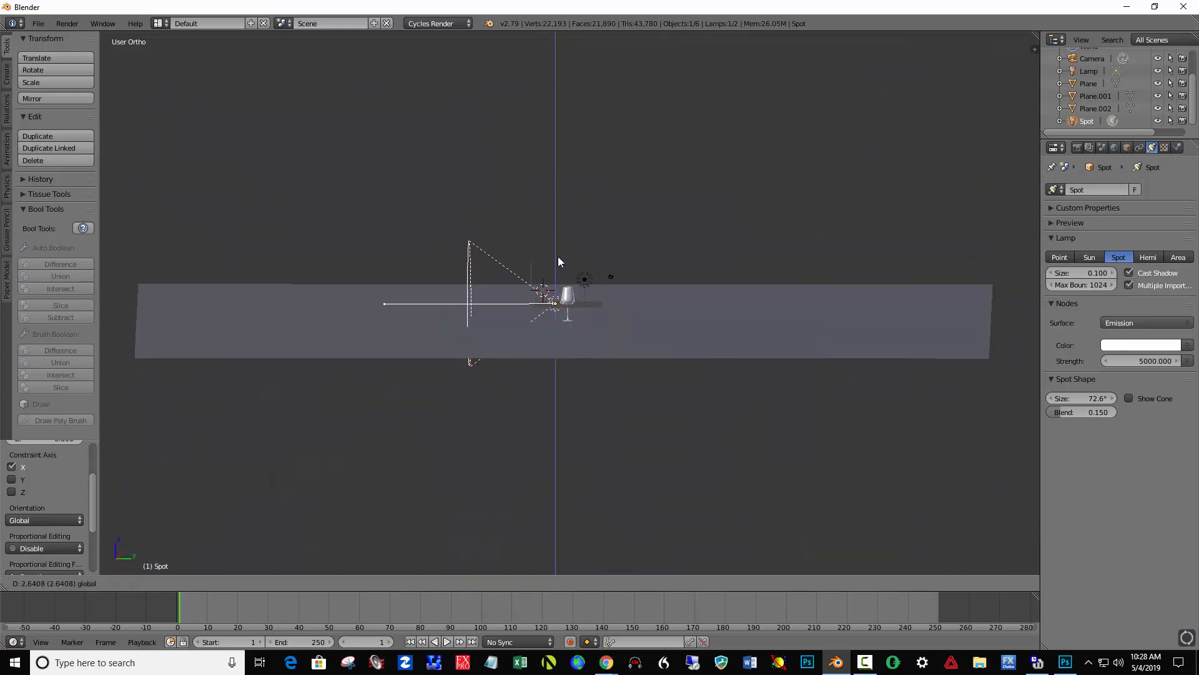
pyautogui.click(560, 245)
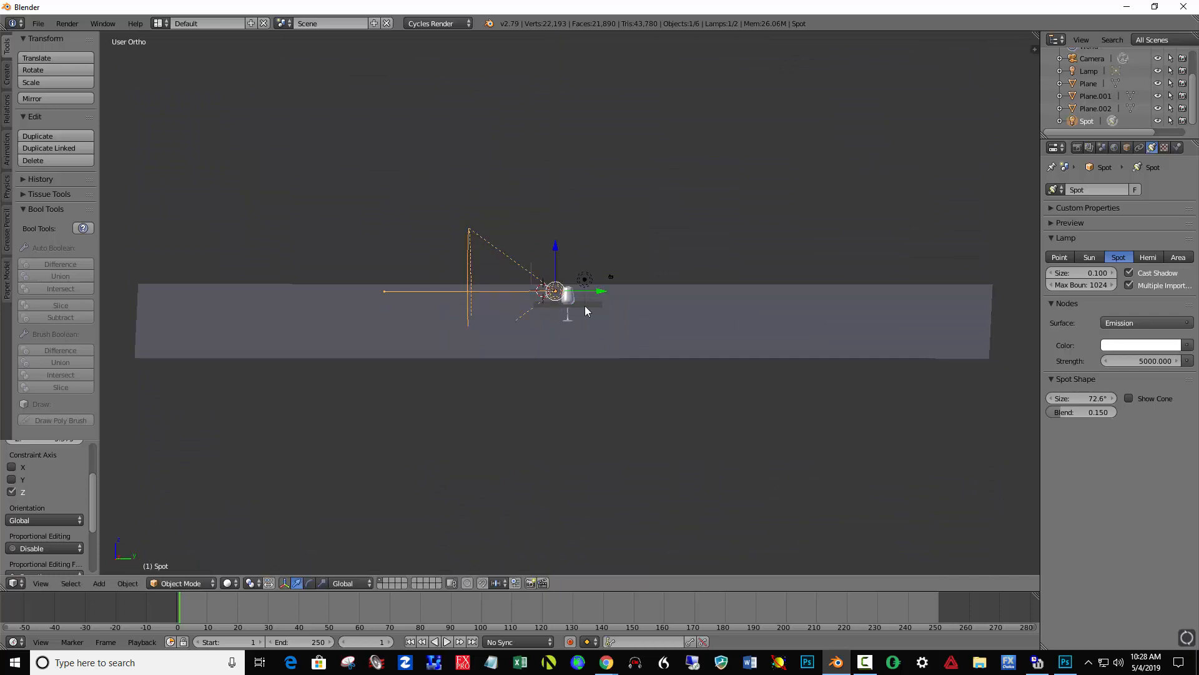
# Preview the scene in rendered shading and examine the spot lamp's light on the background plane behind the glass
pyautogui.click(230, 583)
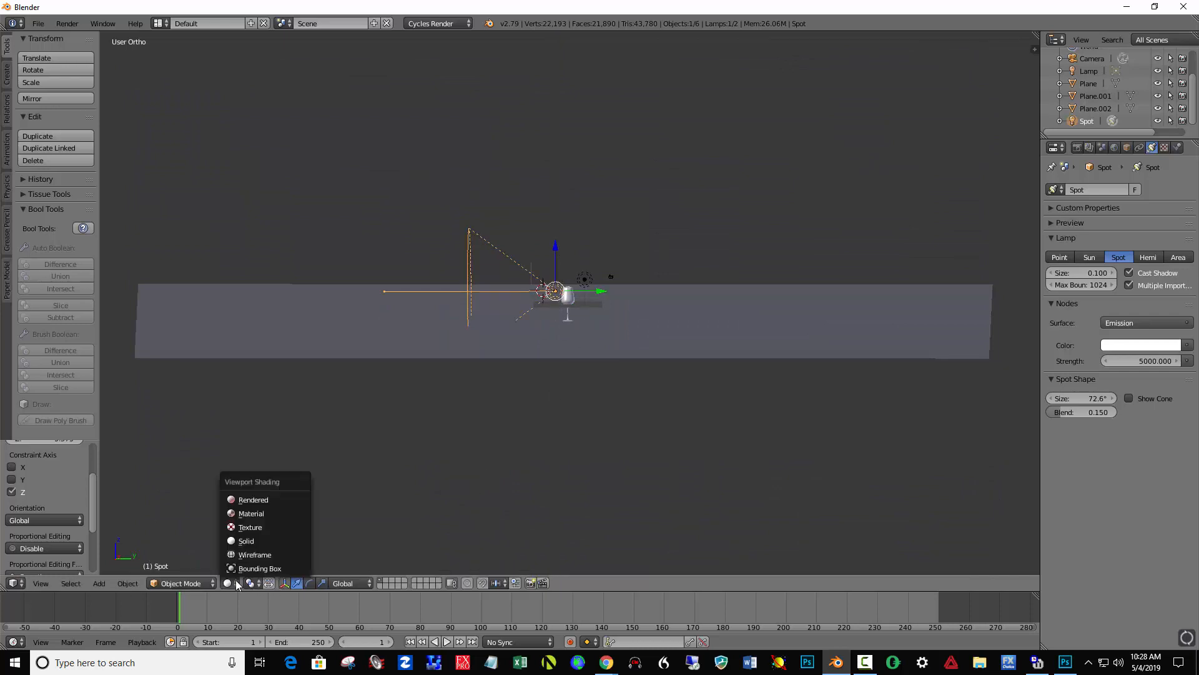
pyautogui.click(252, 499)
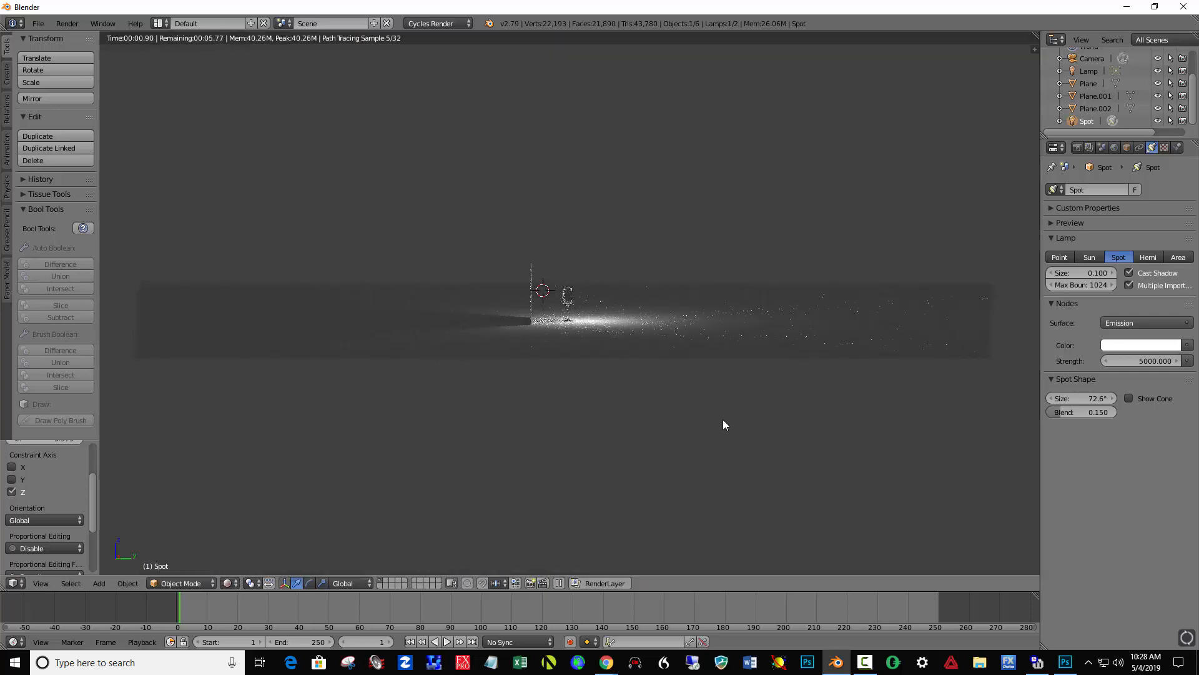
pyautogui.scroll(4, 723, 424)
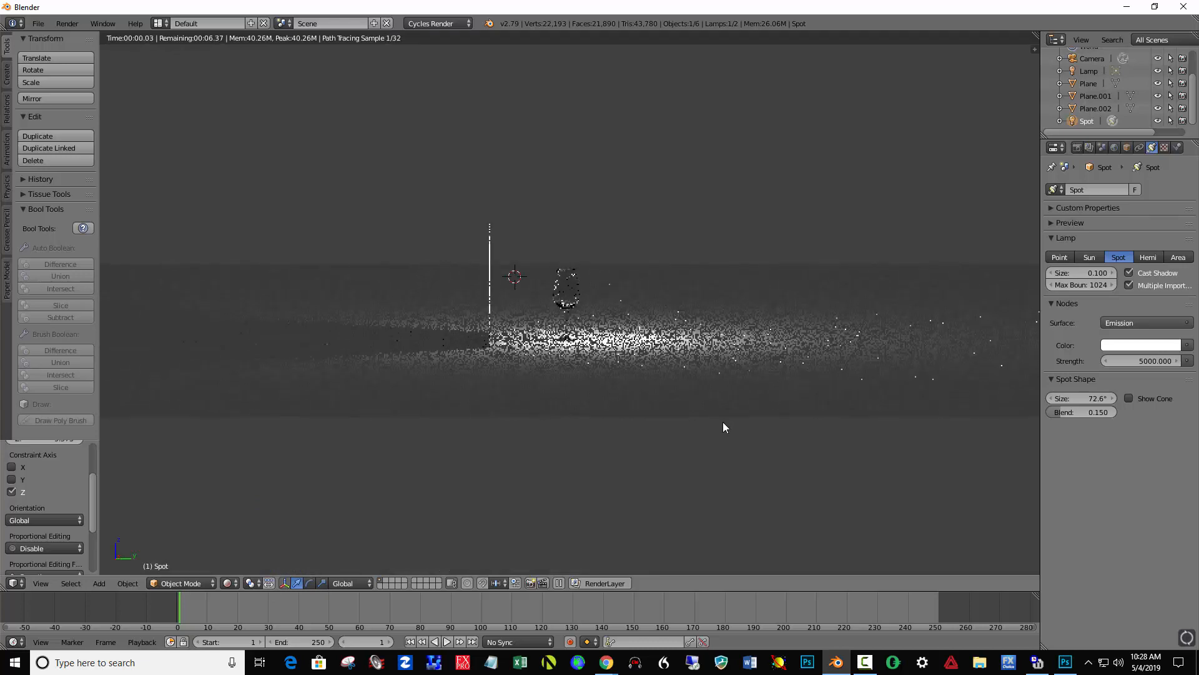
pyautogui.moveTo(734, 401)
pyautogui.mouseDown(button='middle')
pyautogui.moveTo(647, 407)
pyautogui.moveTo(692, 377)
pyautogui.mouseUp(button='middle')
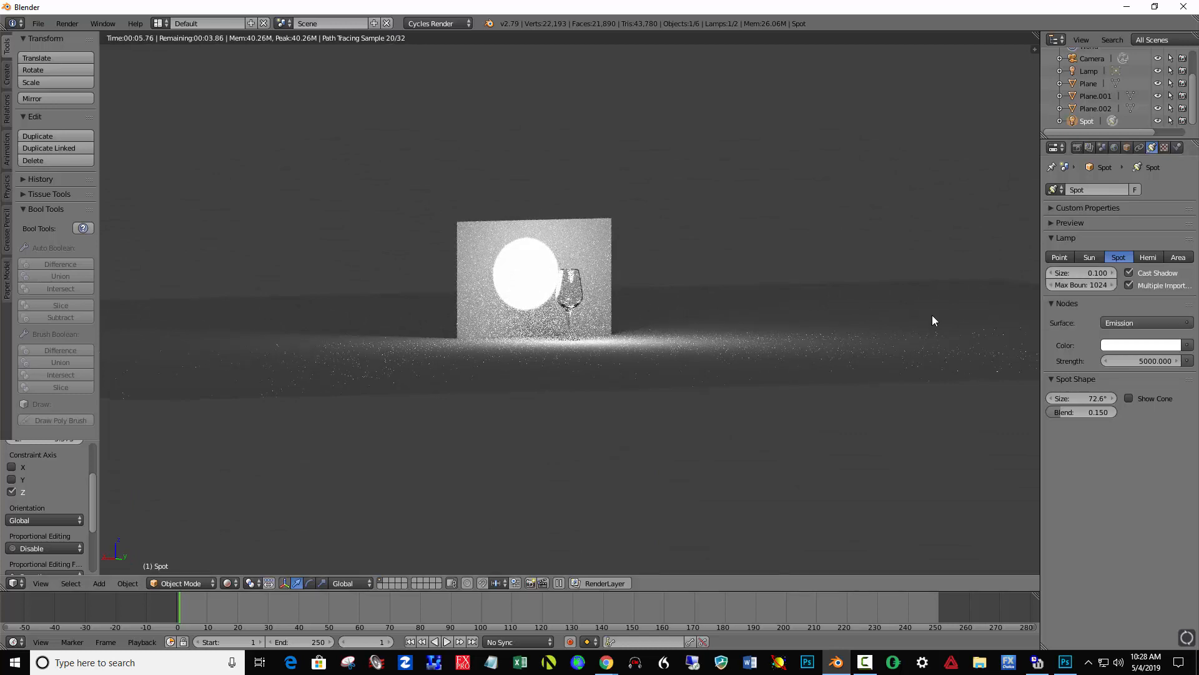
pyautogui.scroll(4, 649, 306)
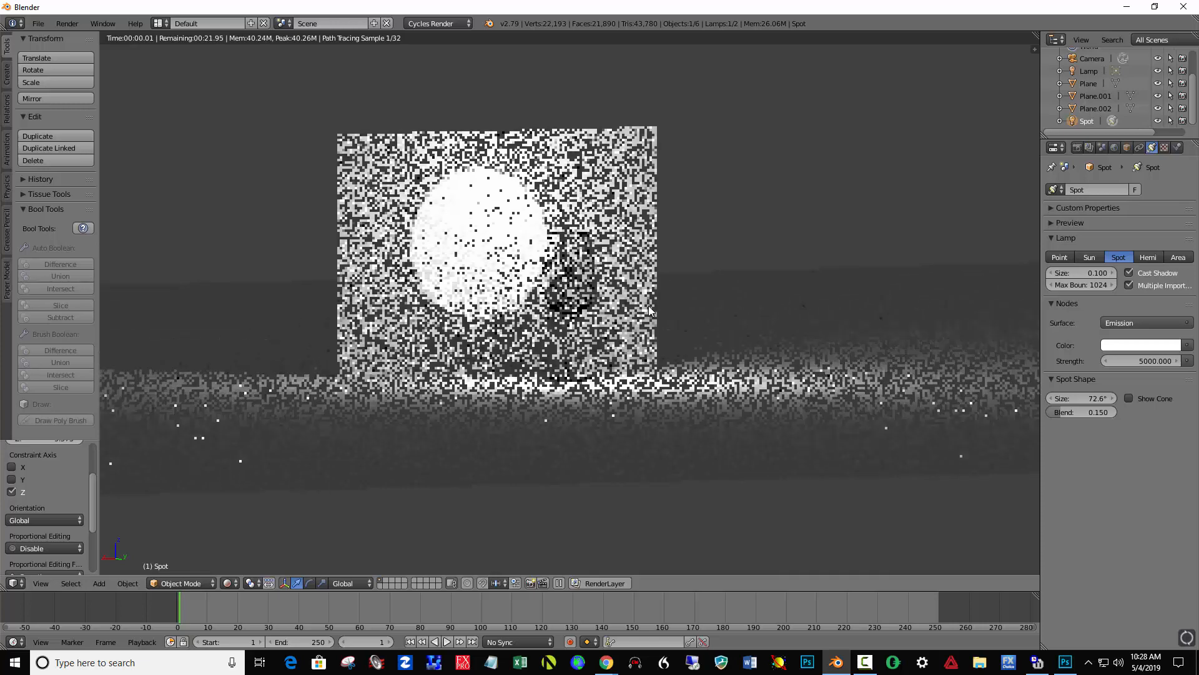
# Set the spot lamp's size to 3 and its strength to 2000
pyautogui.click(1091, 275)
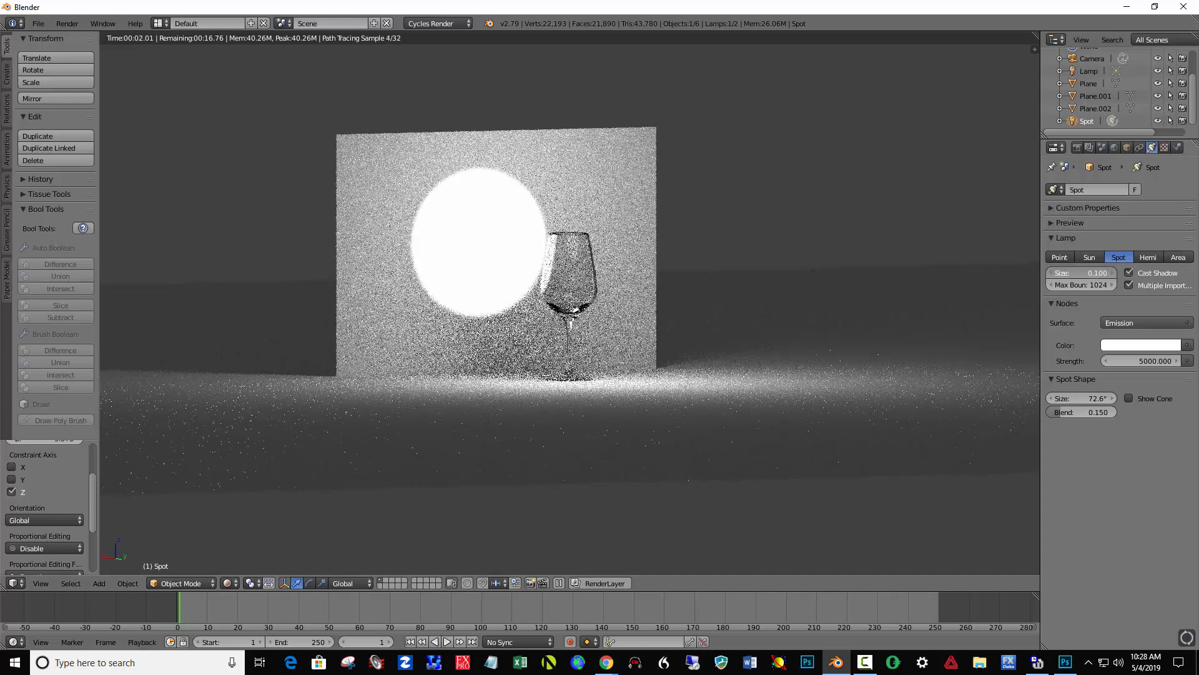
pyautogui.write('1')
pyautogui.press('Return')
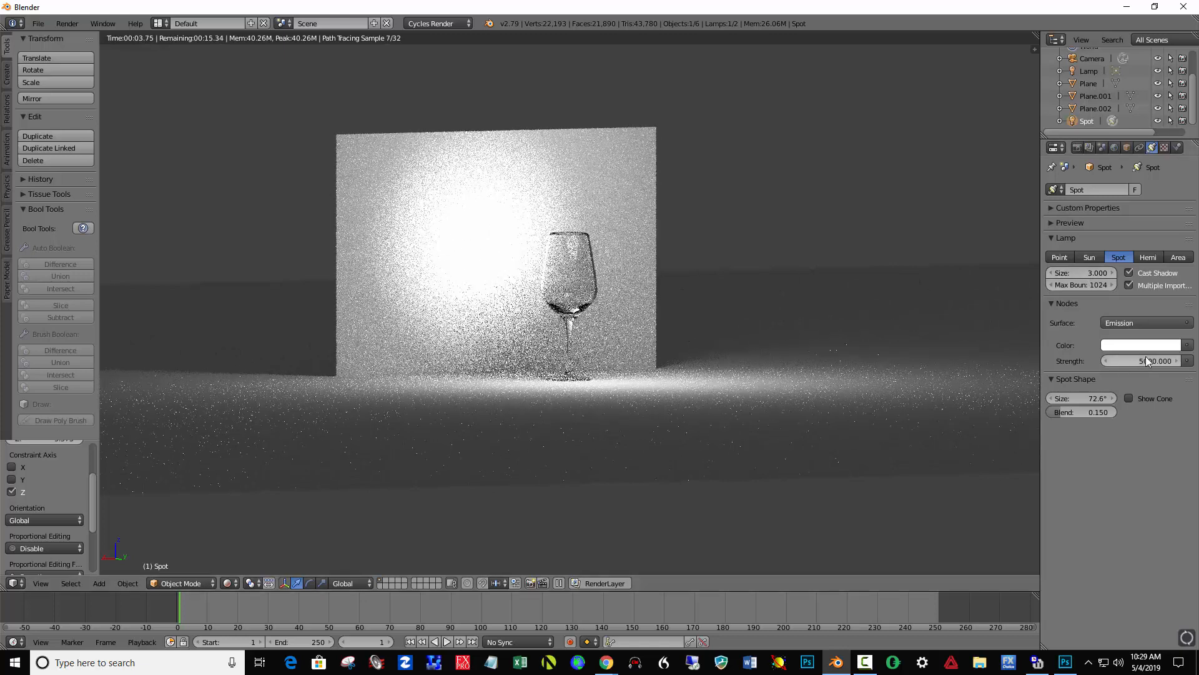
pyautogui.write('2000')
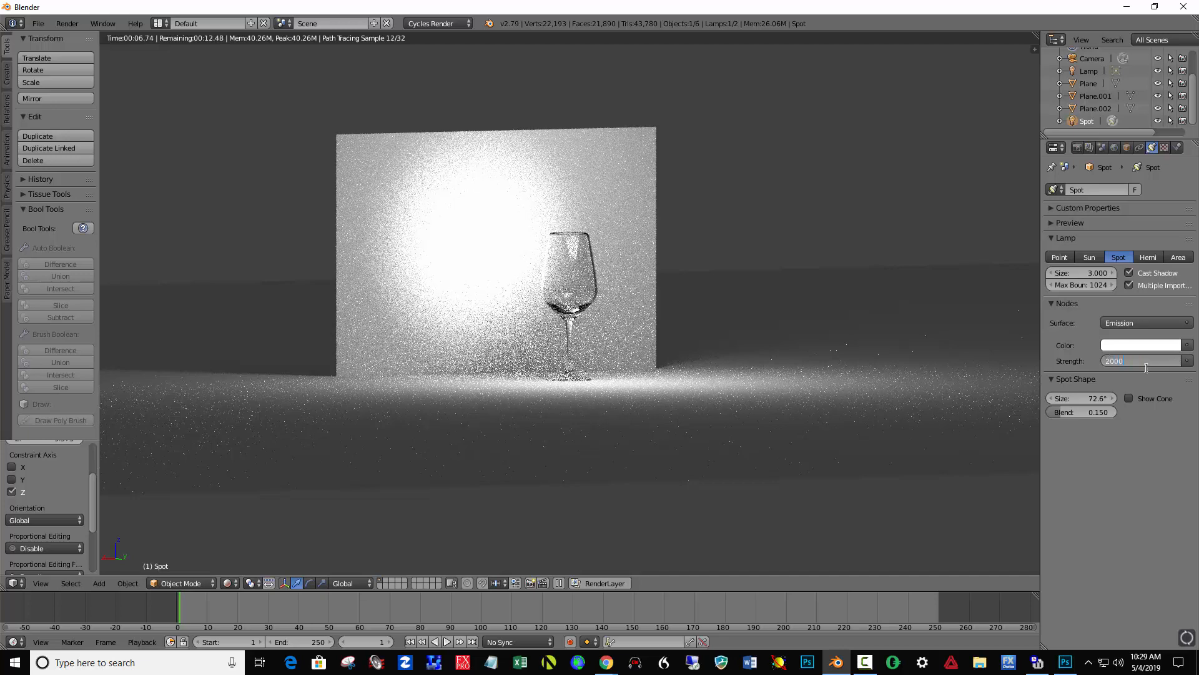
pyautogui.press('Return')
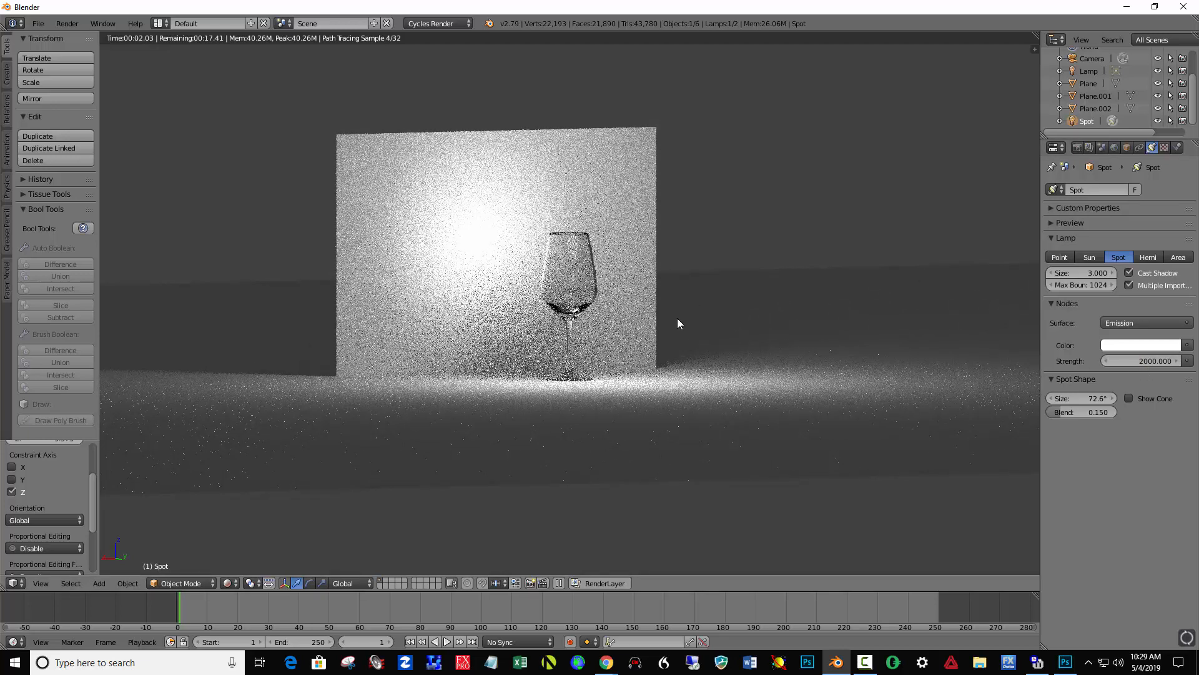
# Darken the world's surface color slightly
pyautogui.moveTo(677, 318); pyautogui.dragTo(670, 325, button='middle')
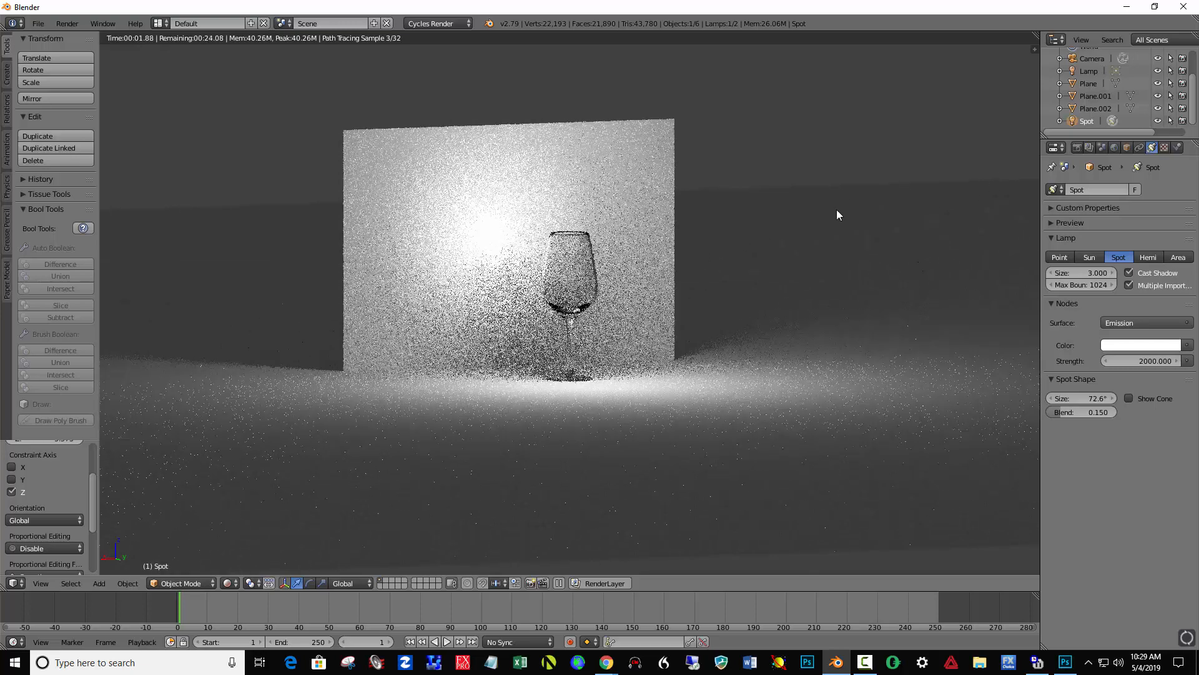
pyautogui.click(1113, 147)
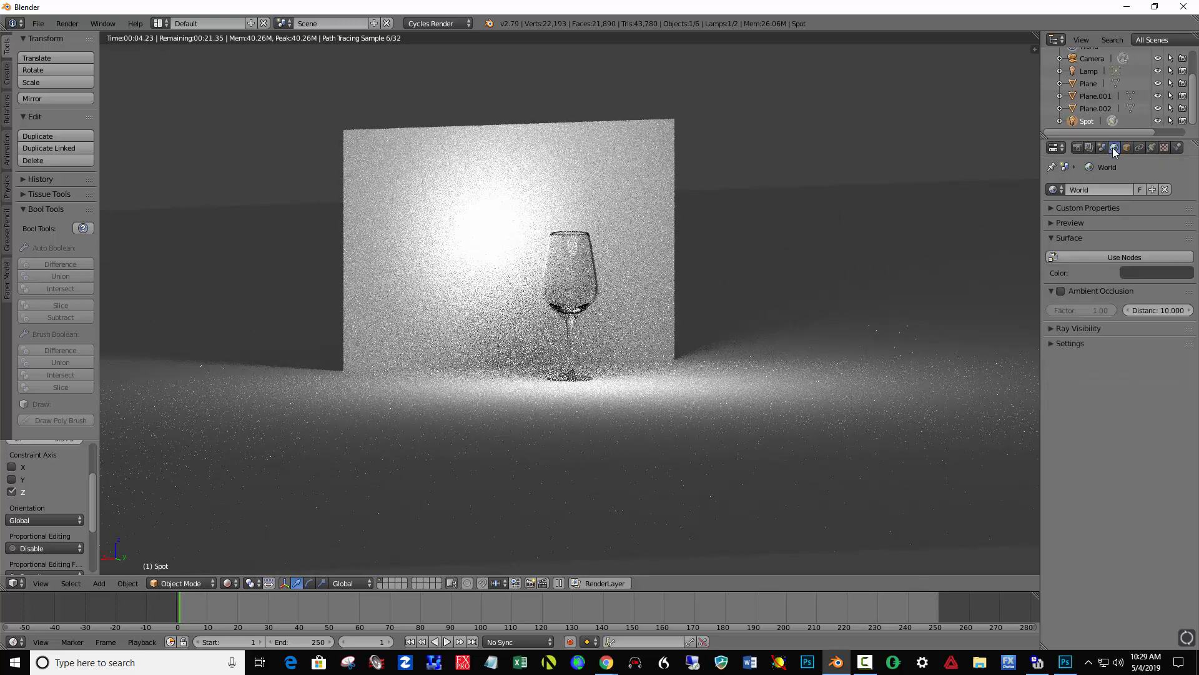
pyautogui.click(1140, 270)
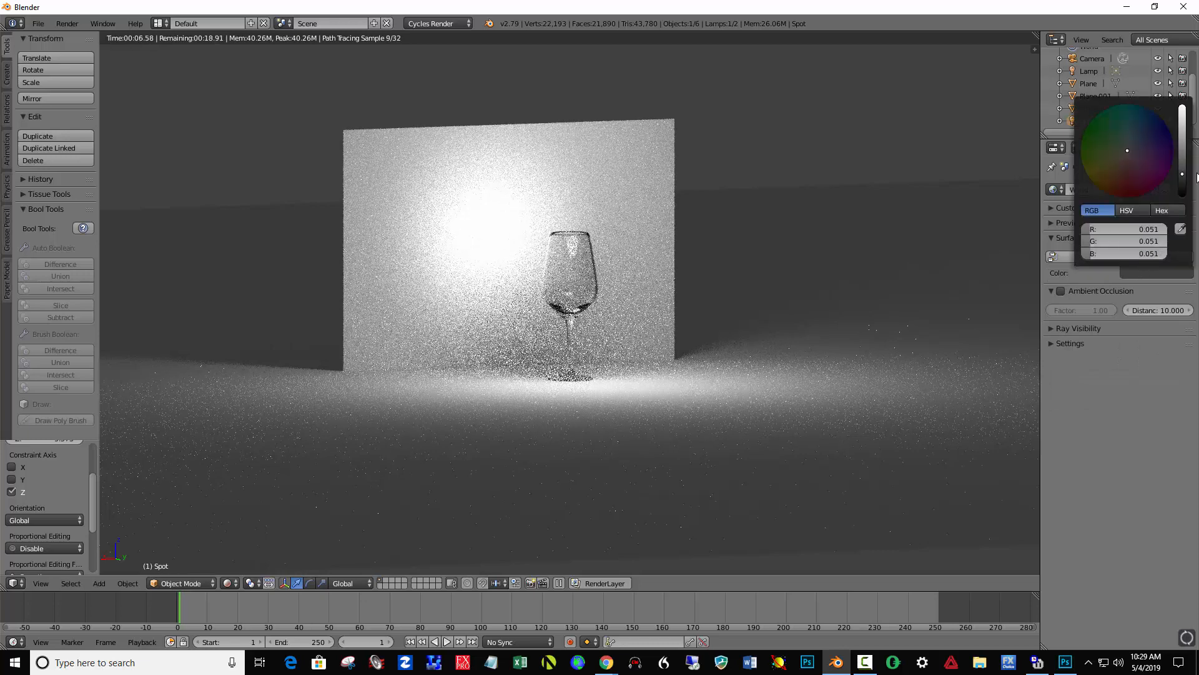
pyautogui.click(1183, 182)
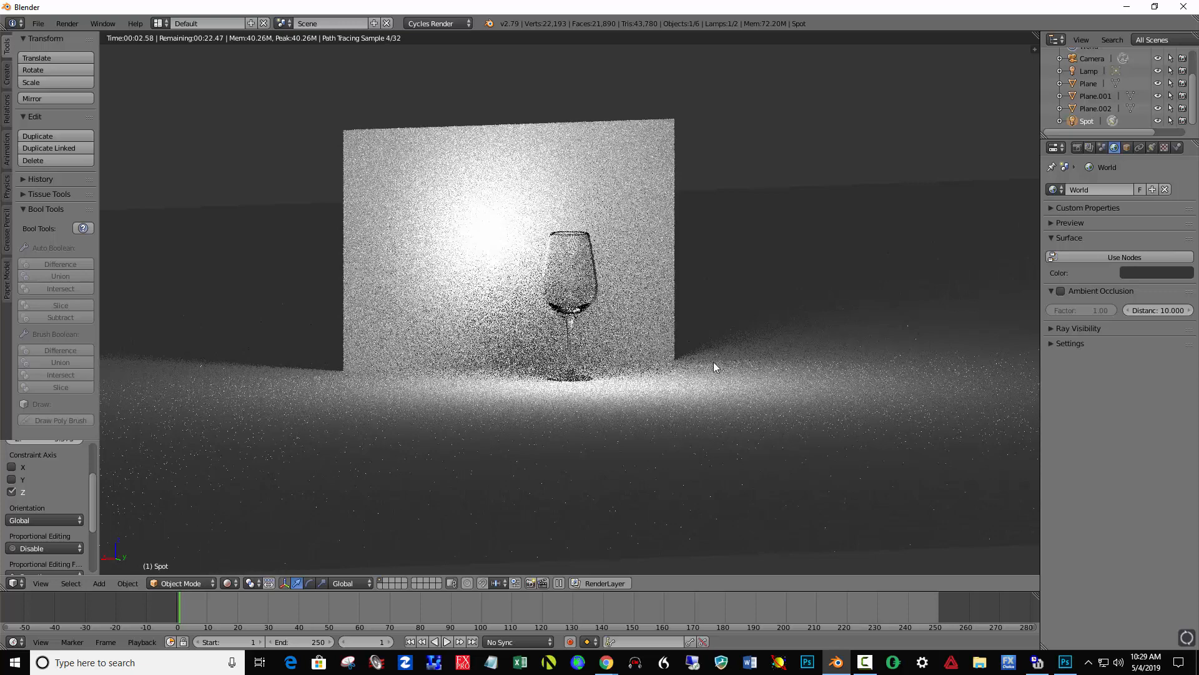
# Switch to the camera view and reframe it closer, with the wine glass in front of the background plane
pyautogui.press('KP_0')
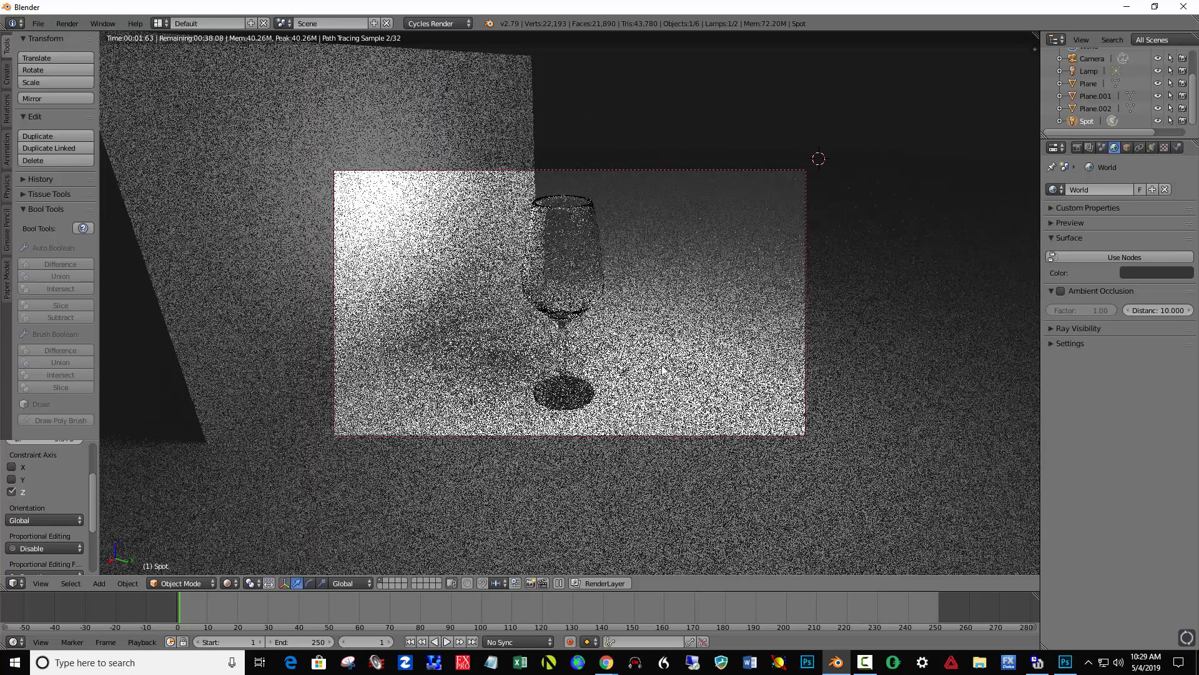
pyautogui.scroll(-1, 661, 361)
pyautogui.moveTo(664, 339); pyautogui.dragTo(598, 311, button='middle')
pyautogui.scroll(2, 599, 310)
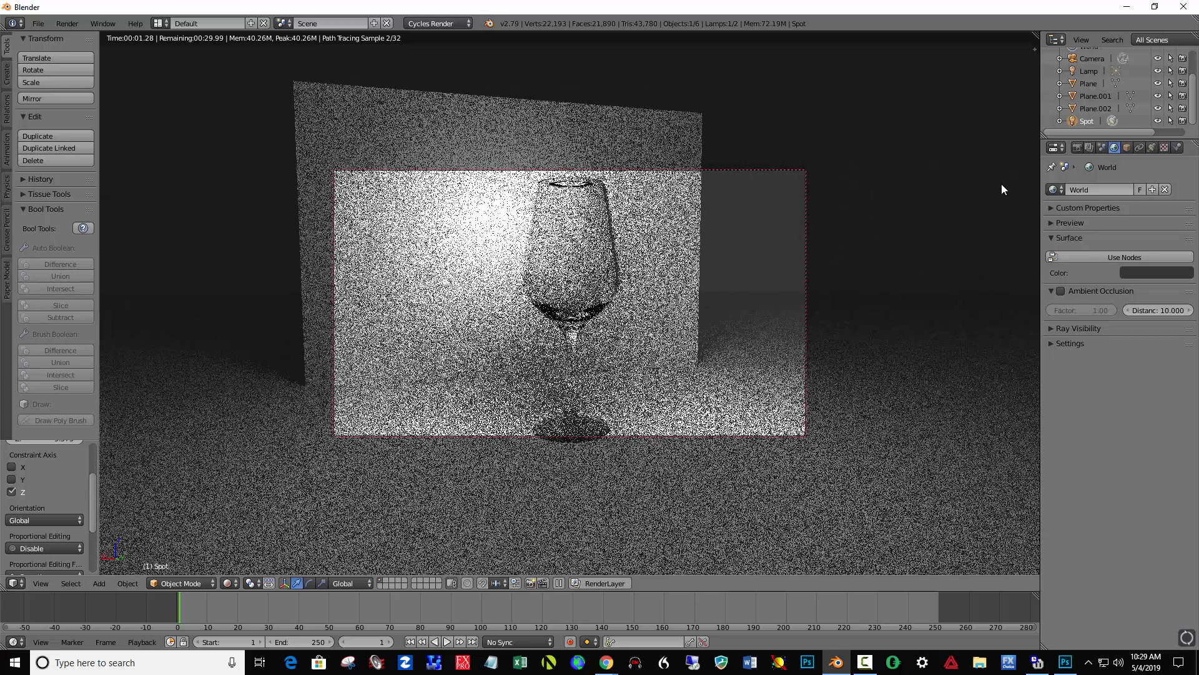
# Set the render resolution to 1600 by 1600 px at 100% scale
pyautogui.click(1080, 148)
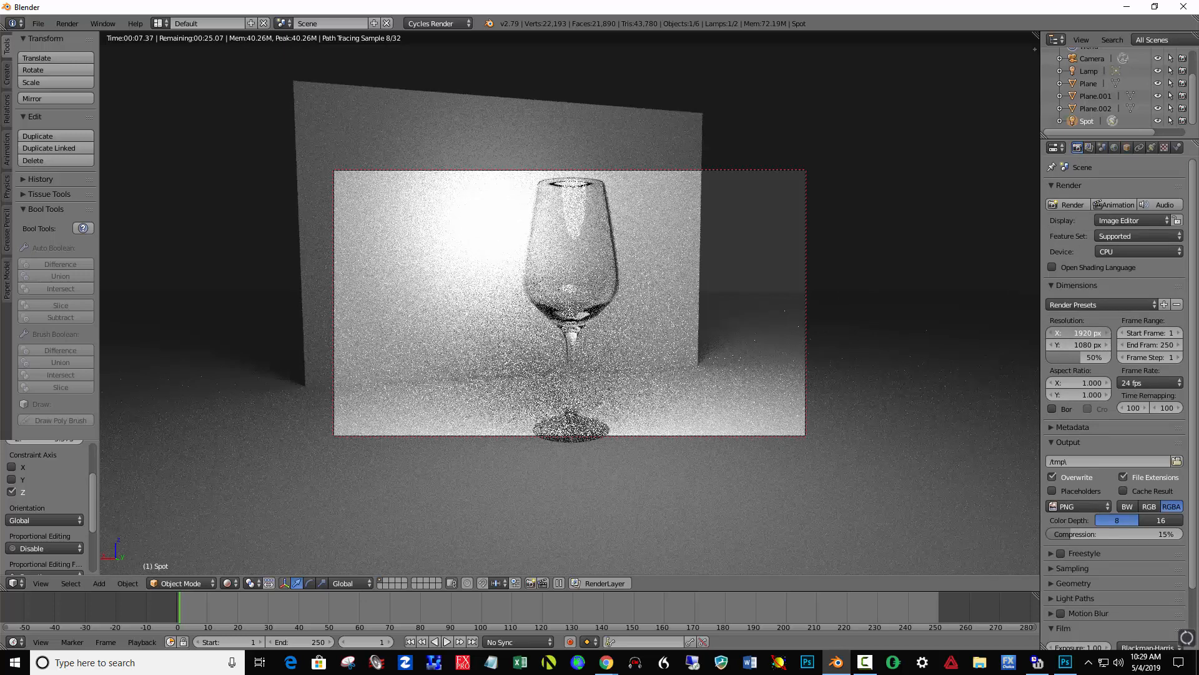
pyautogui.click(1047, 333)
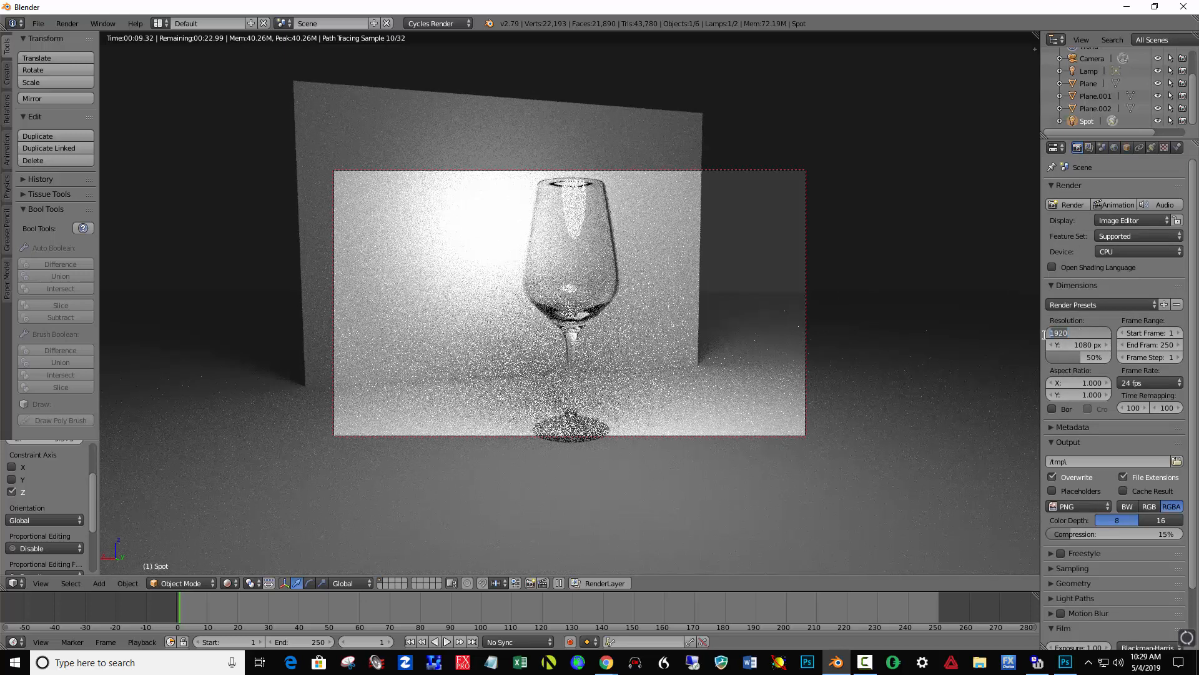
pyautogui.write('1600')
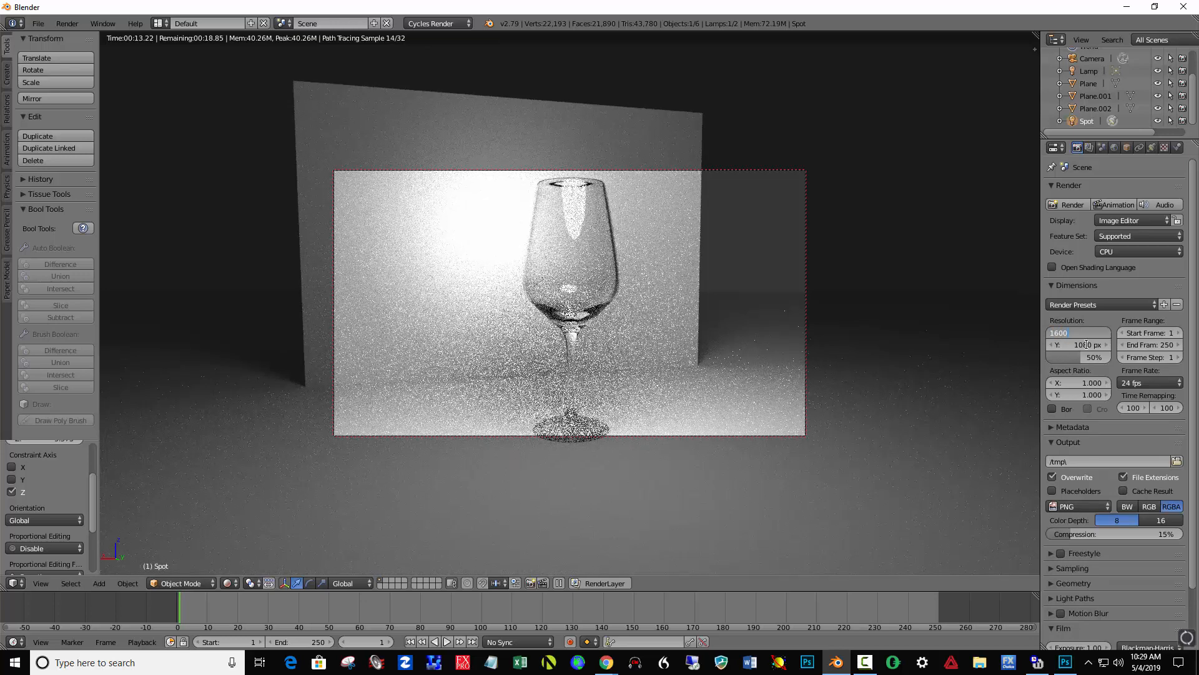
pyautogui.press('Return')
pyautogui.click(1088, 345)
pyautogui.write('1')
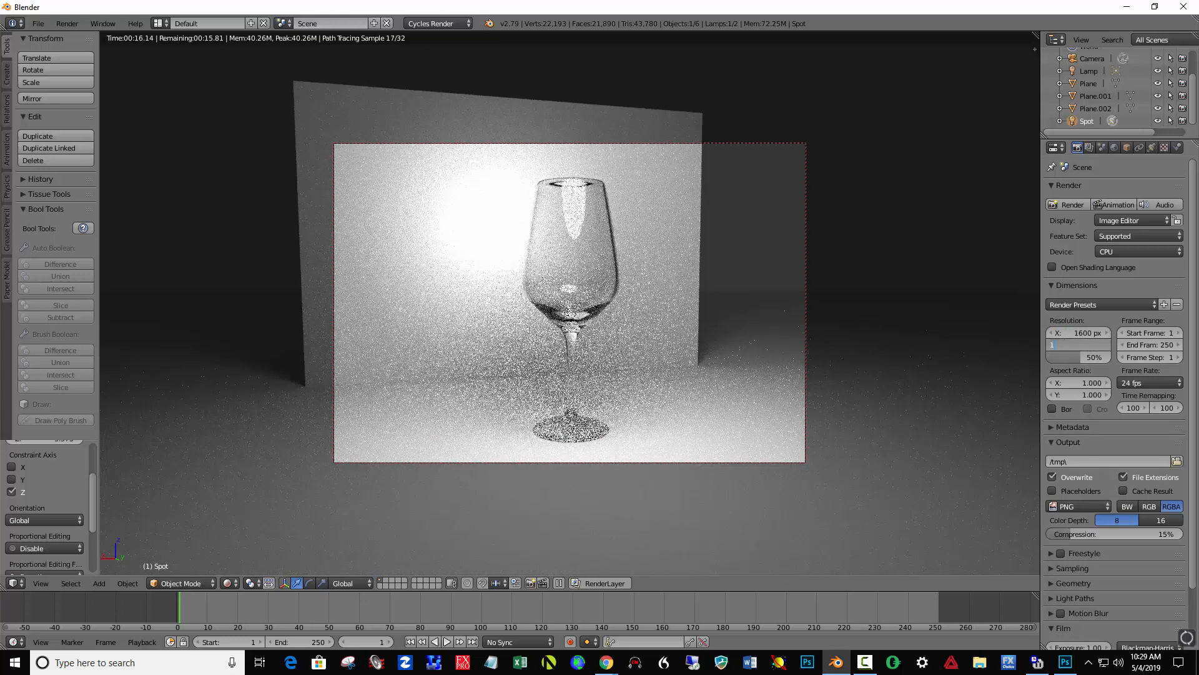
pyautogui.write('600')
pyautogui.press('Return')
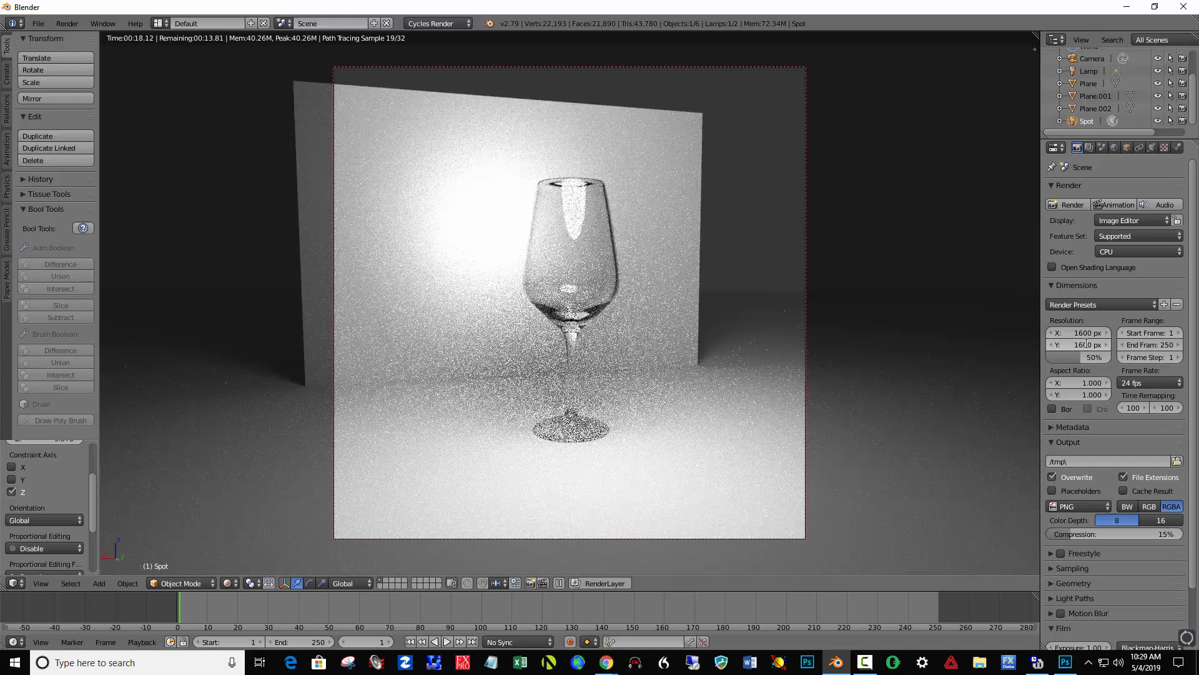
pyautogui.click(1093, 357)
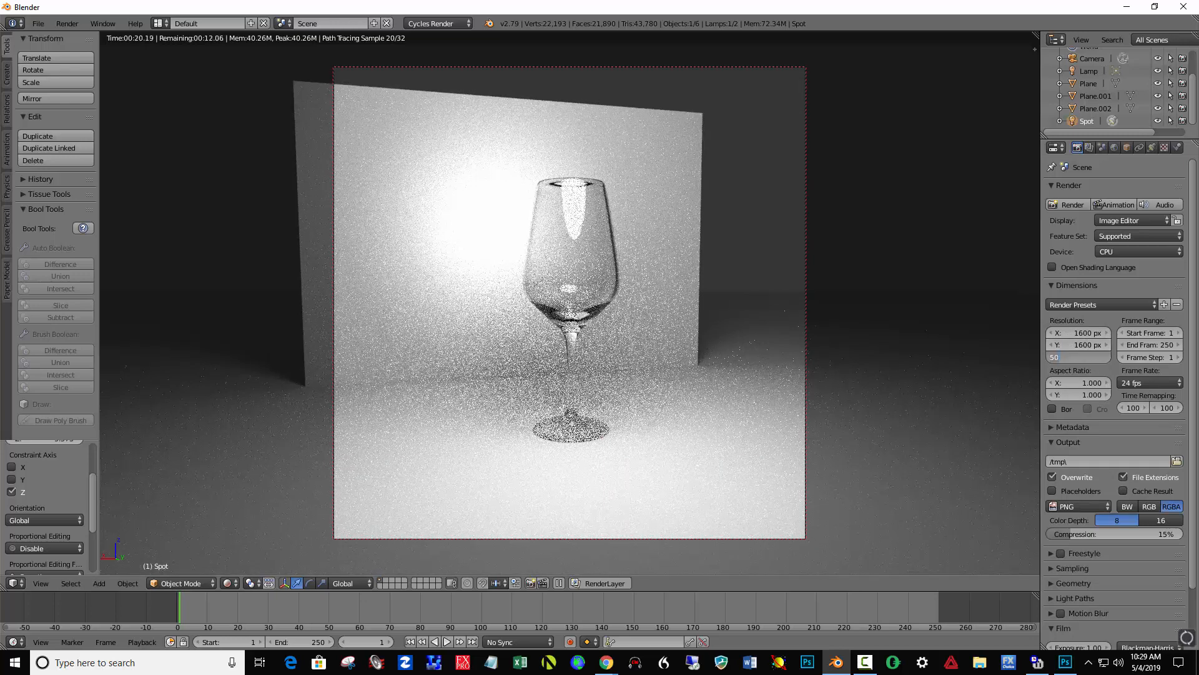
pyautogui.write('100')
pyautogui.press('Return')
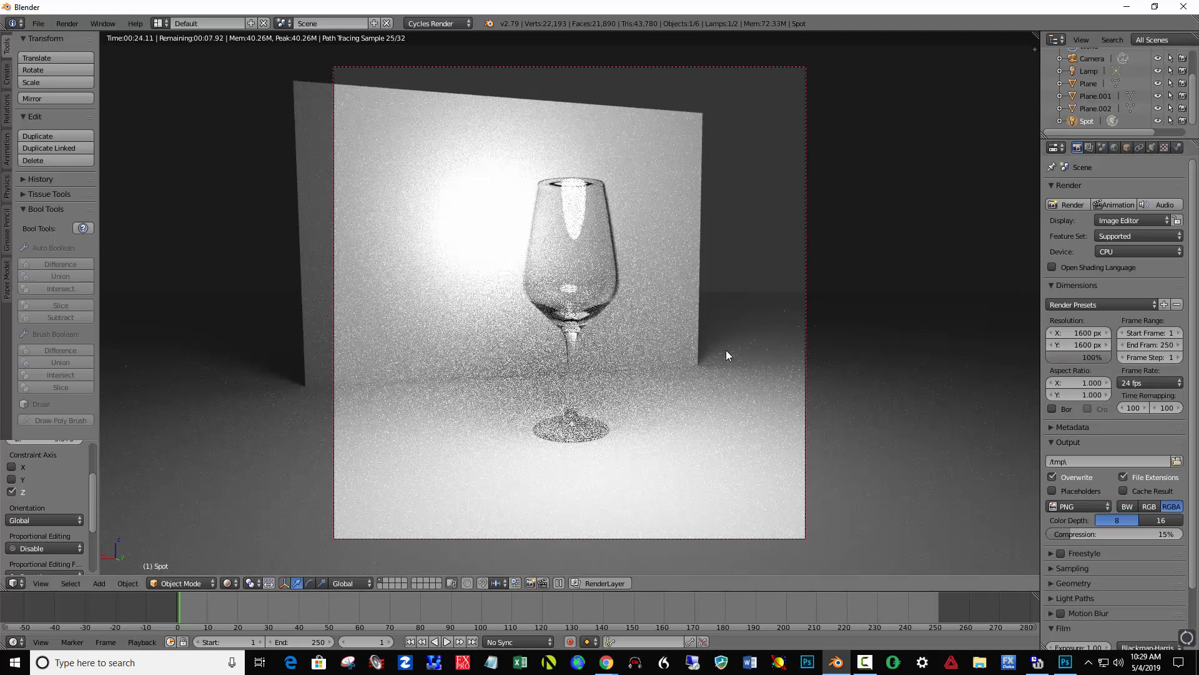
# Reframe the camera closer and slightly from above so the whole wine glass fills the square frame in front of the backdrop
pyautogui.moveTo(687, 355); pyautogui.dragTo(670, 356, button='middle')
pyautogui.scroll(2, 670, 356)
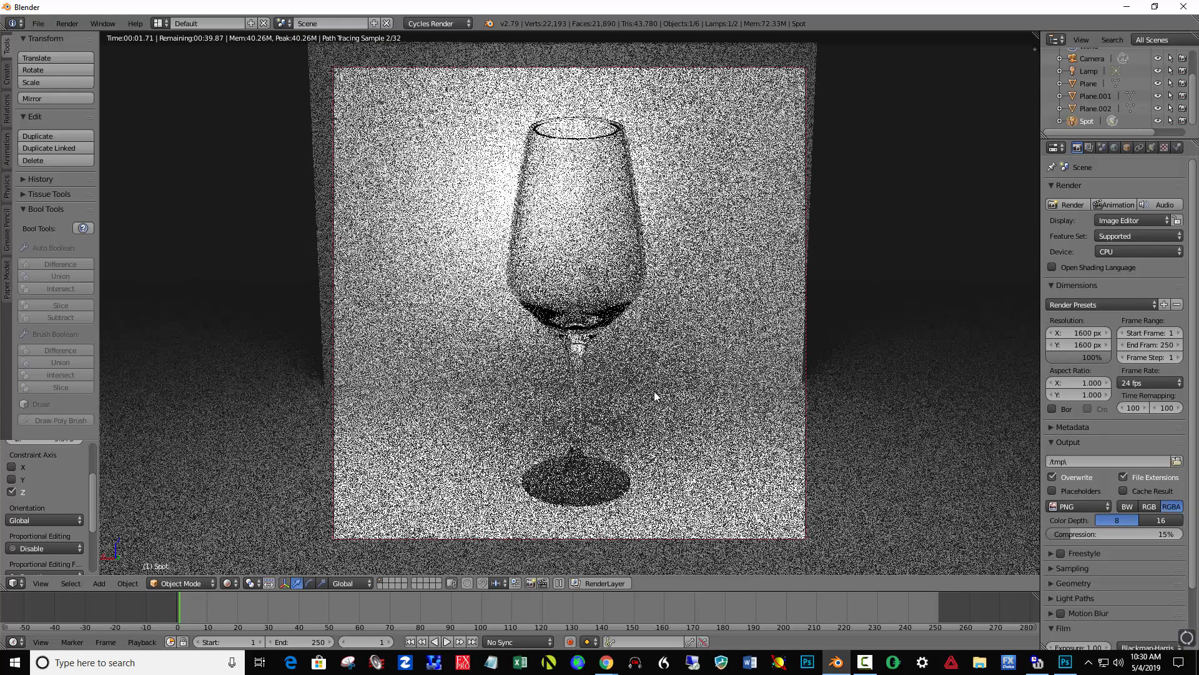
pyautogui.keyDown('shift'); pyautogui.moveTo(654, 391); pyautogui.dragTo(655, 379, button='middle'); pyautogui.keyUp('shift')
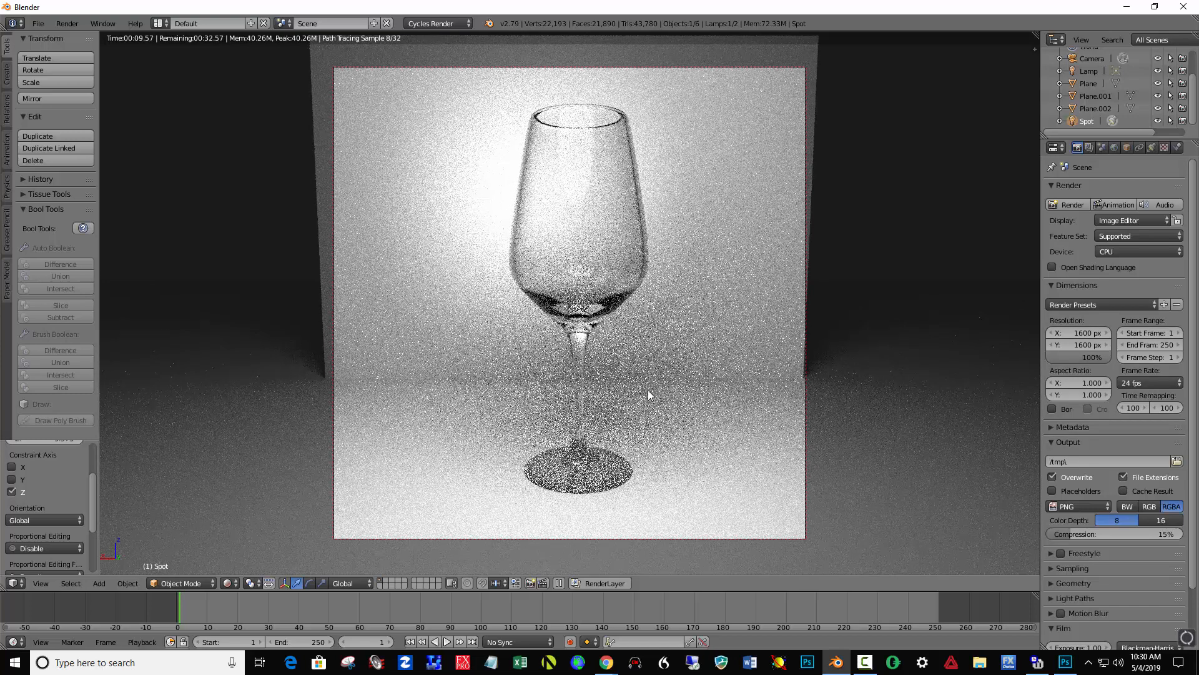
pyautogui.moveTo(655, 391); pyautogui.dragTo(664, 388, button='middle')
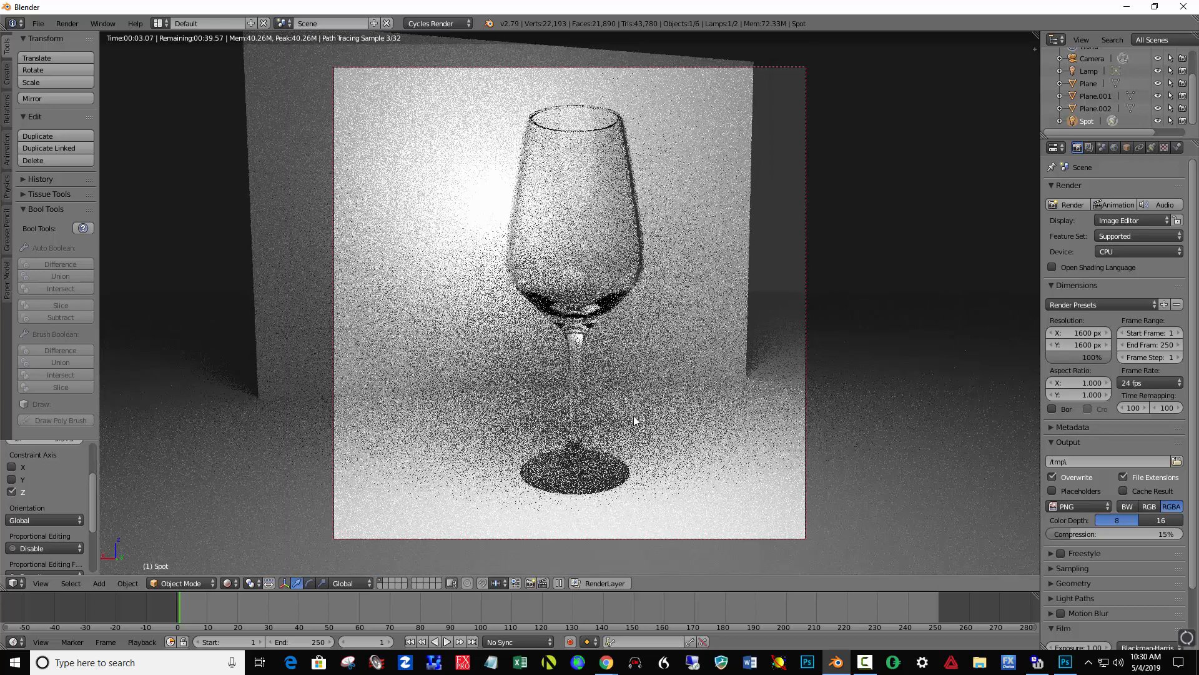
pyautogui.moveTo(633, 417)
pyautogui.mouseDown(button='middle')
pyautogui.moveTo(631, 380)
pyautogui.moveTo(629, 407)
pyautogui.mouseUp(button='middle')
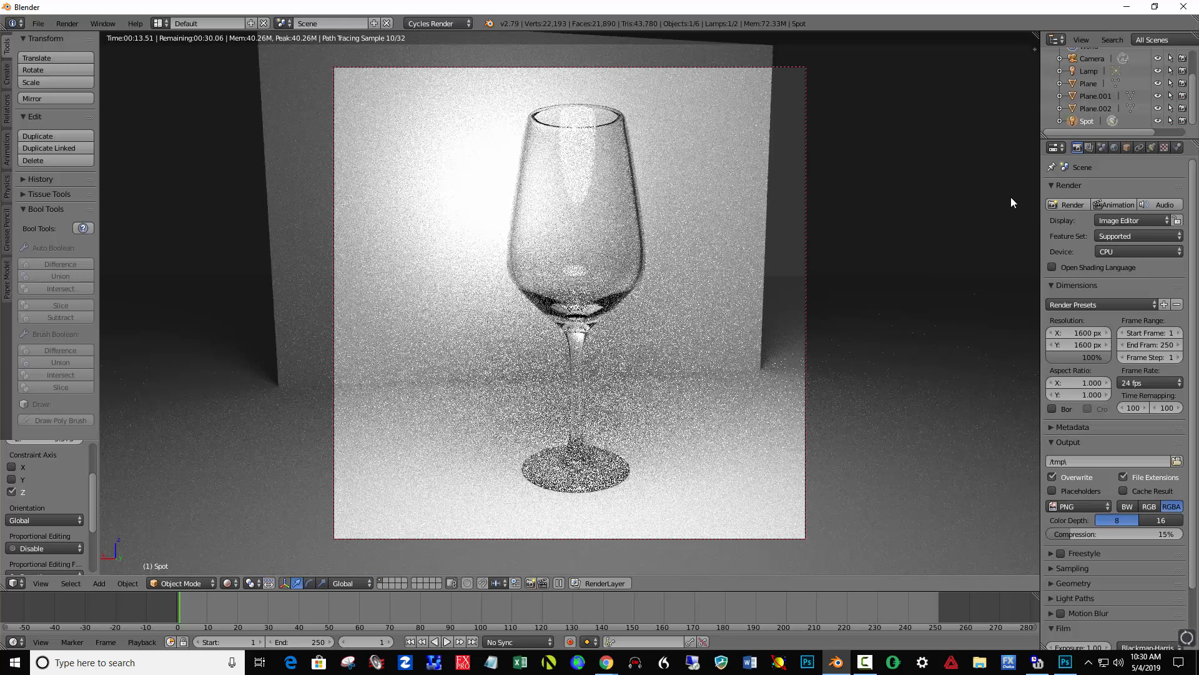
# Check the render layer's denoising setting and render the final image of the wine glass
pyautogui.click(1088, 148)
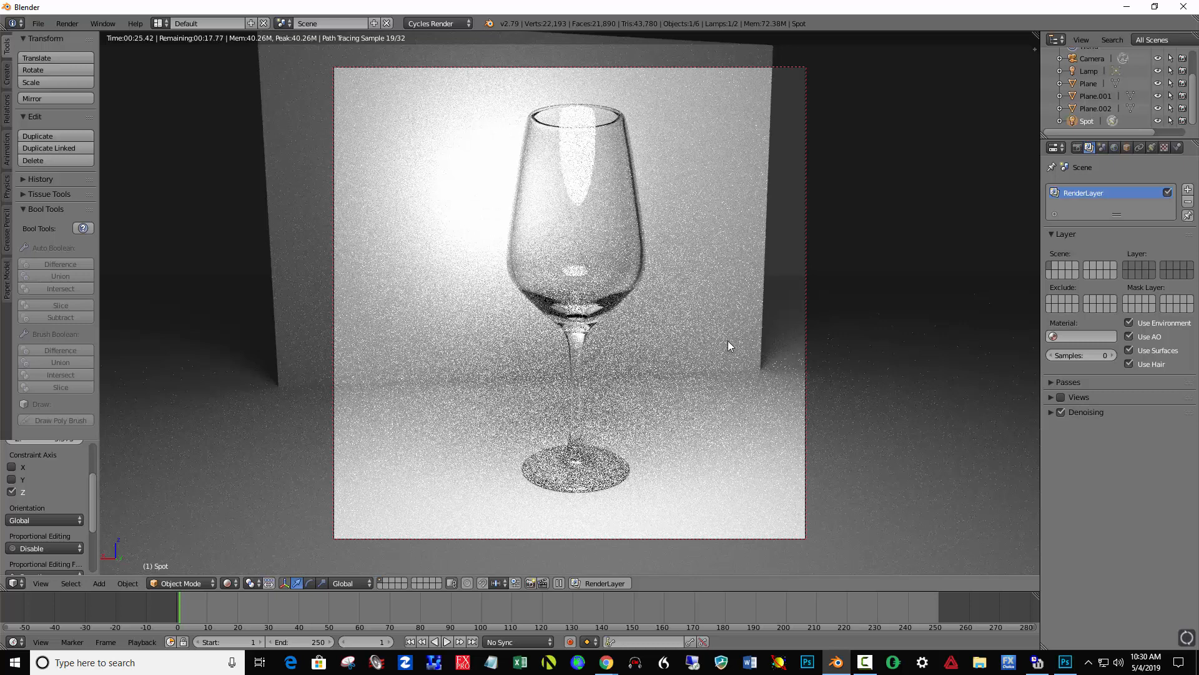
pyautogui.press('F12')
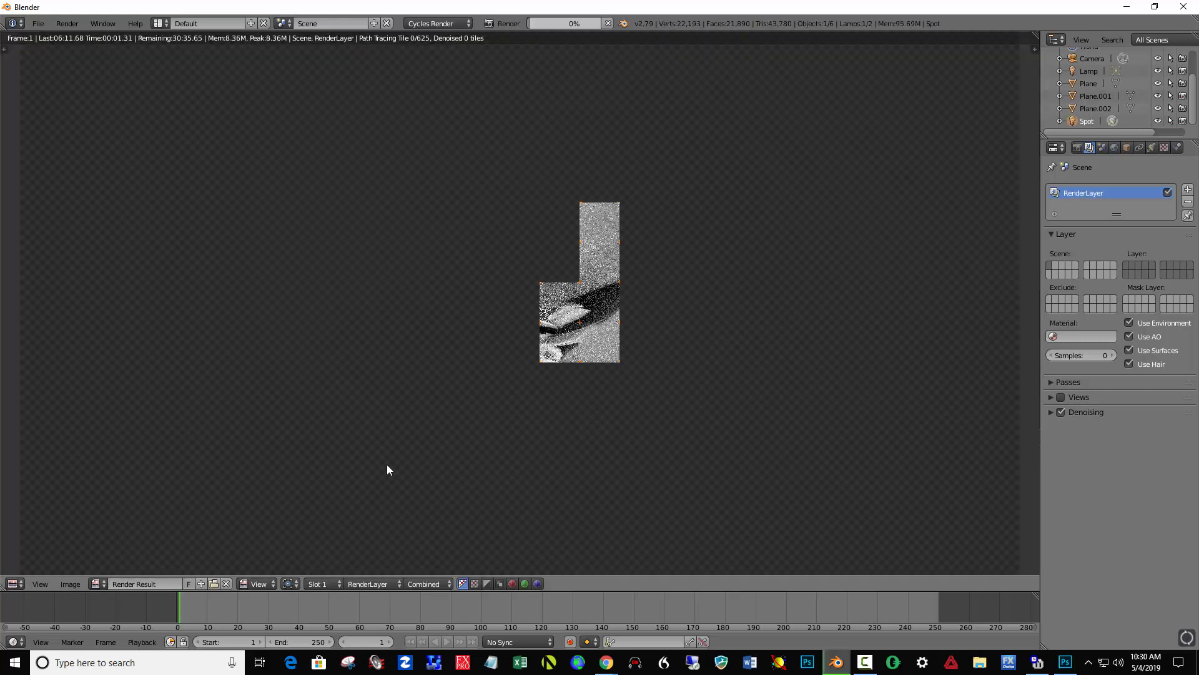